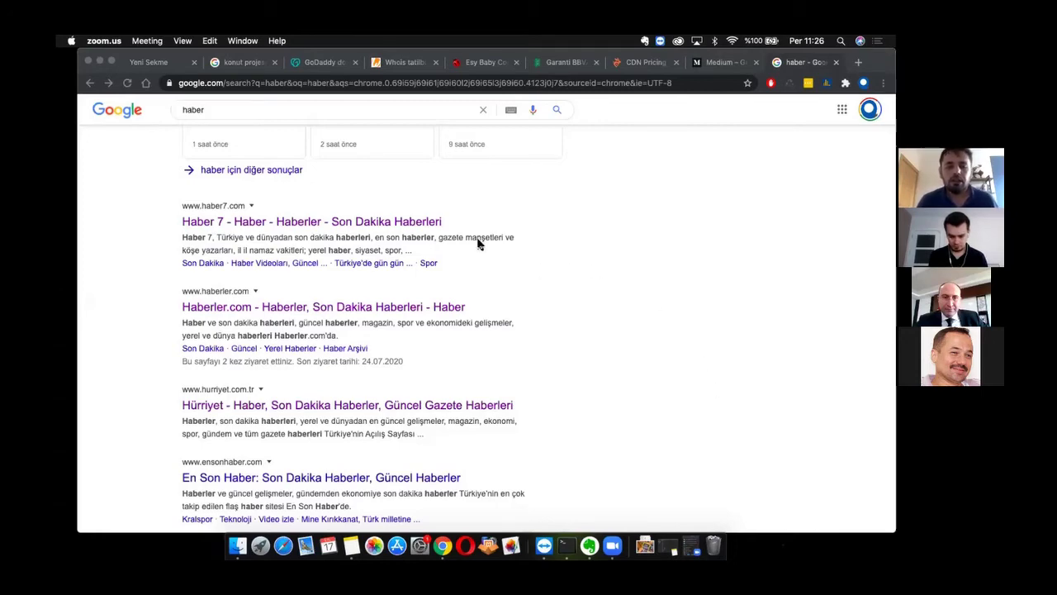
scroll(478, 244, "up", 1)
scroll(478, 244, "down", 2)
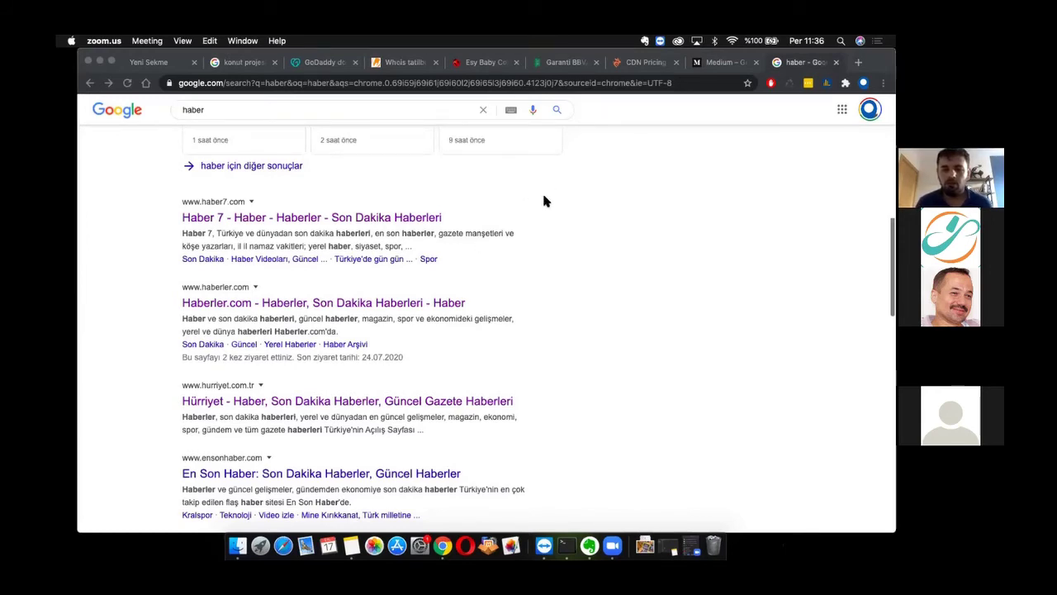
scroll(429, 256, "down", 3)
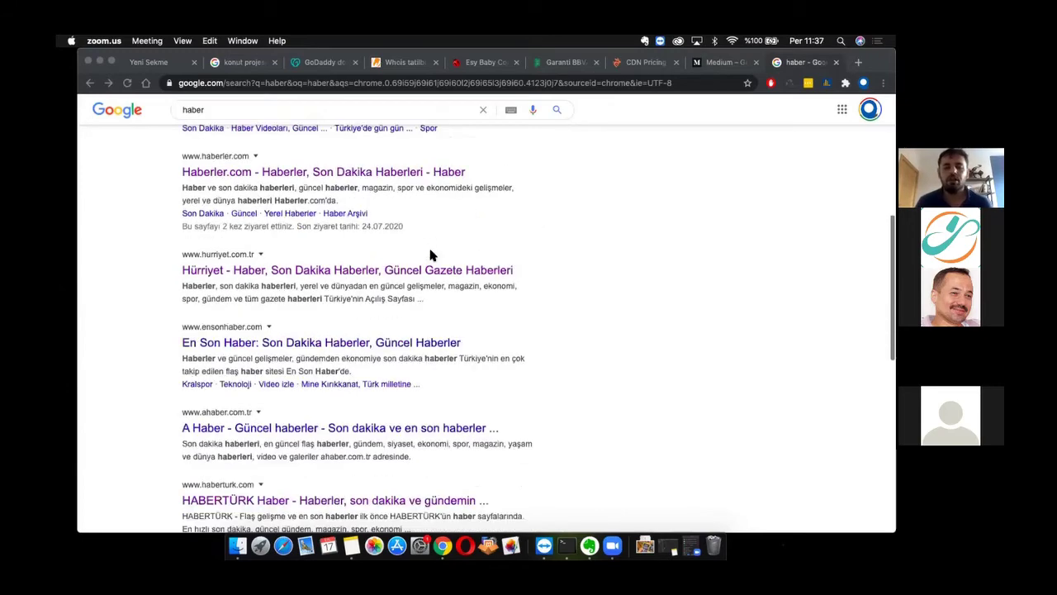
scroll(430, 256, "up", 5)
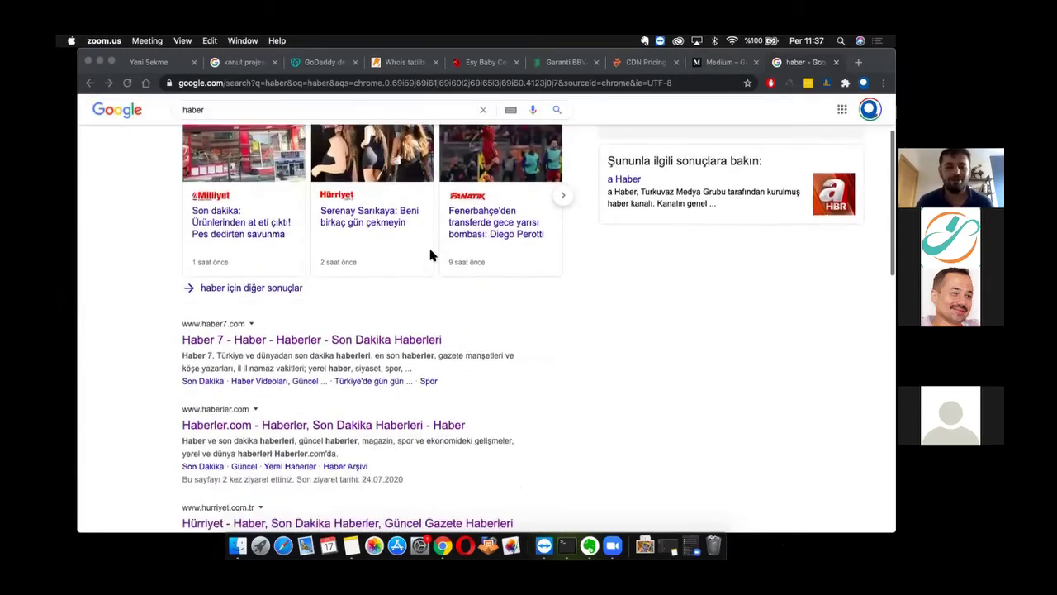
scroll(430, 256, "down", 5)
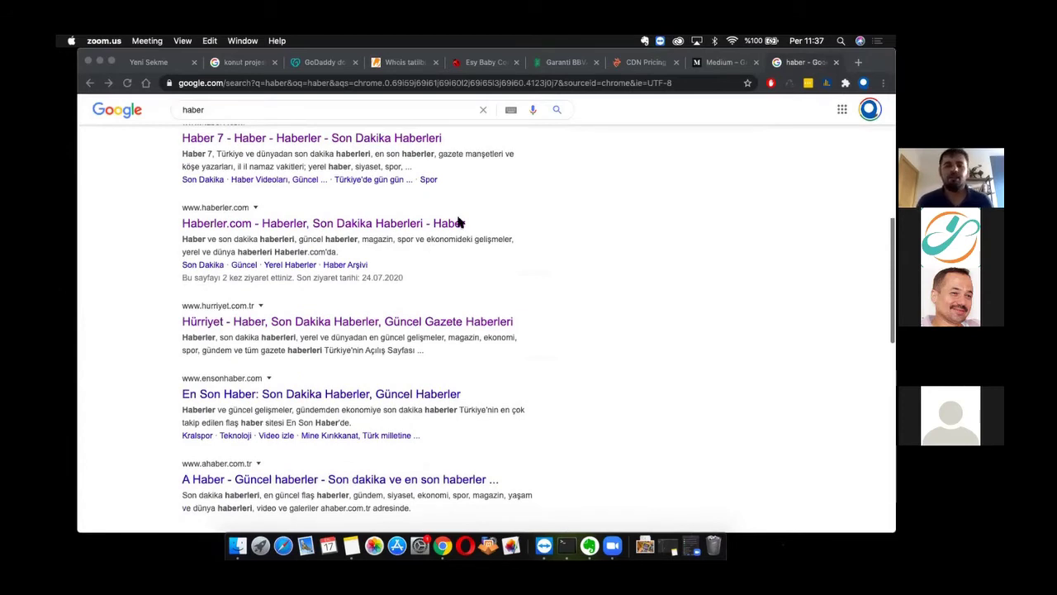
Open the website ru.electrostaticprecipitator.co in the current tab
left_click(402, 82)
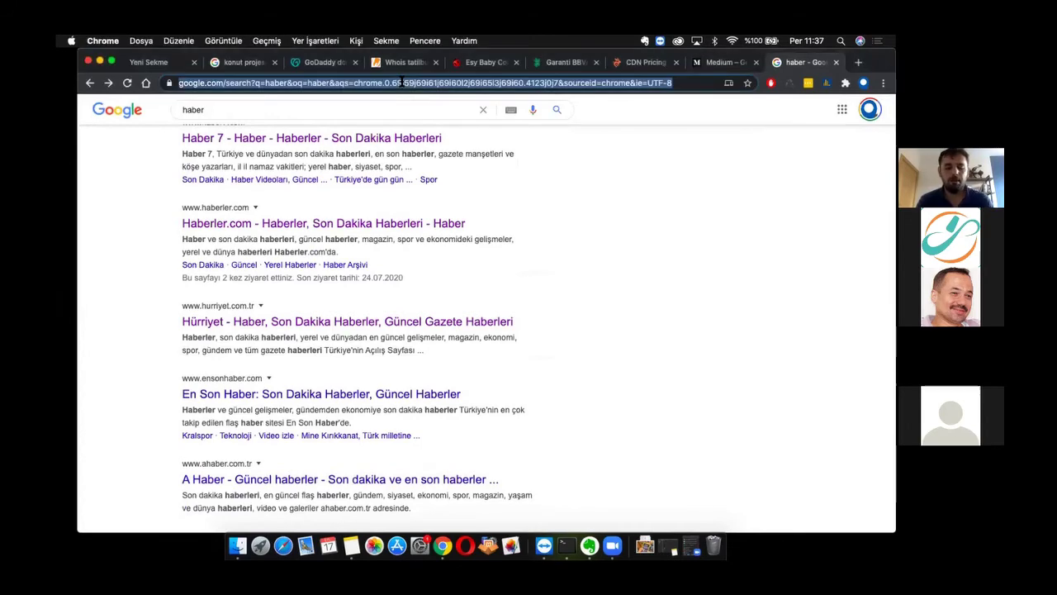
type("ru.")
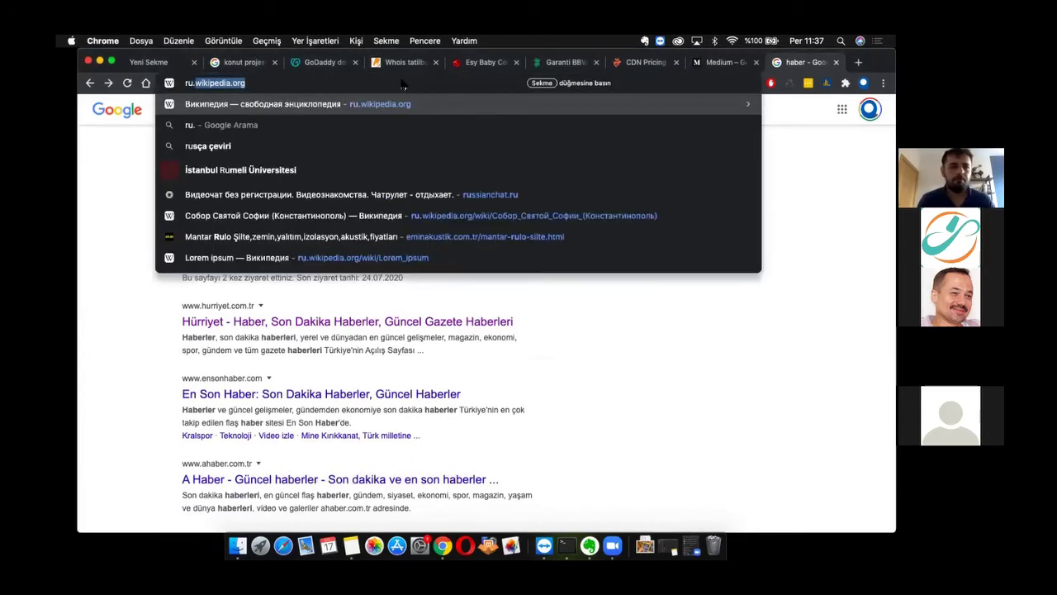
type("electrosta")
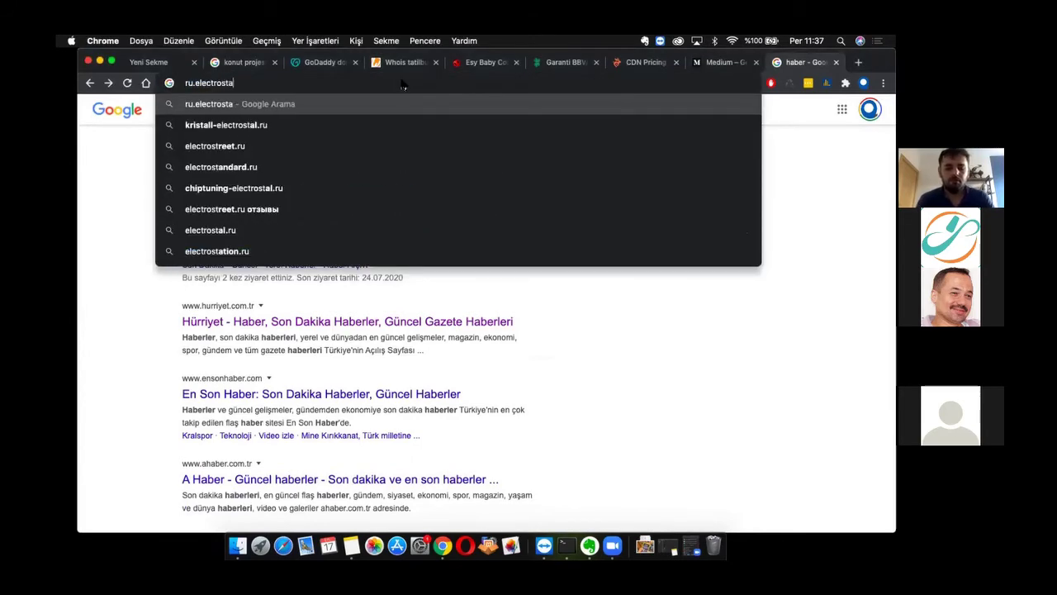
type("ticprecipitator.co")
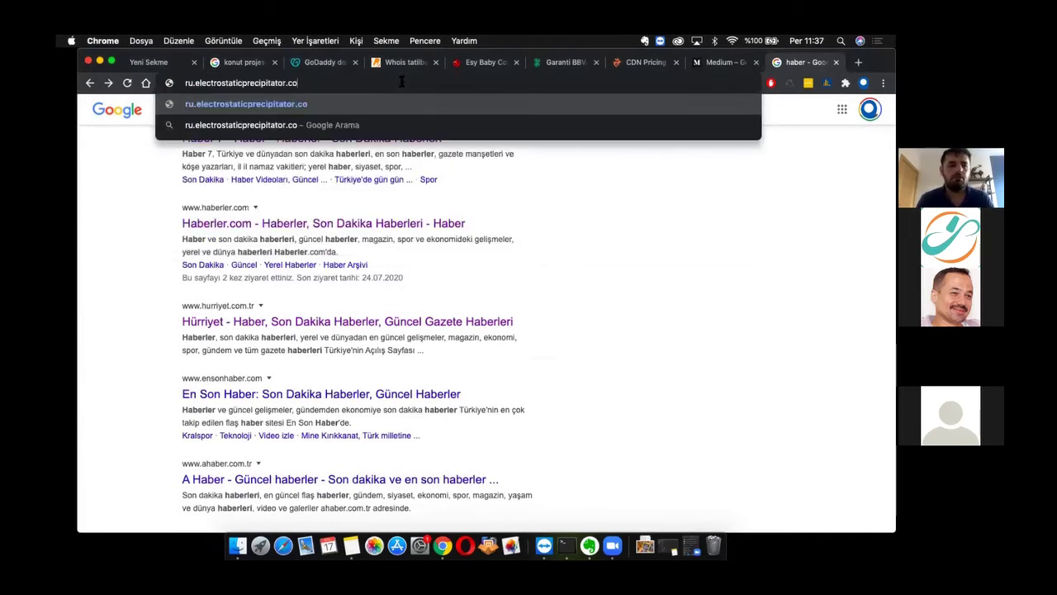
key("Return")
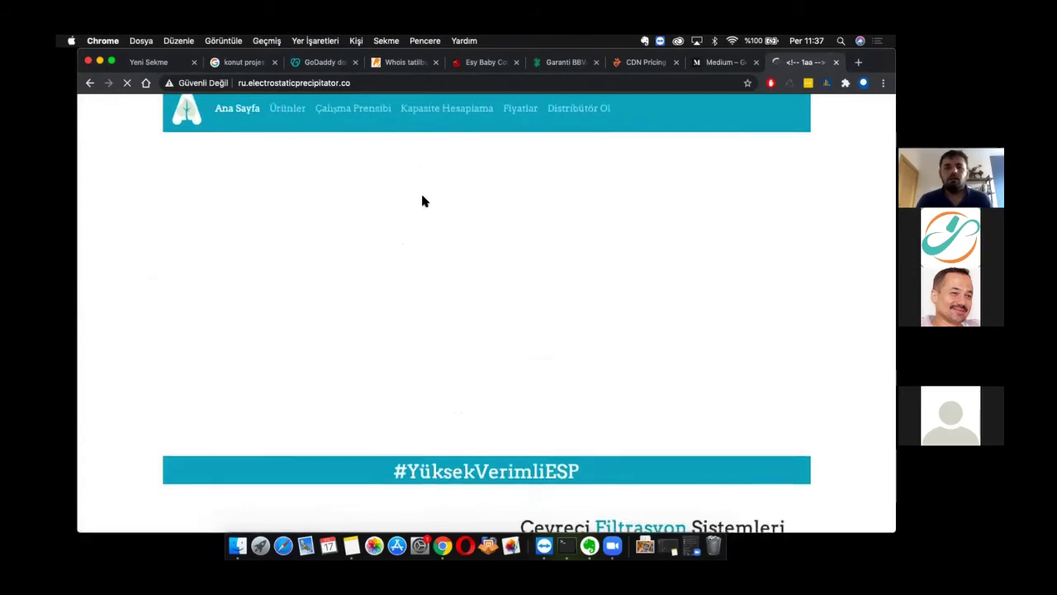
Examine the site's capacity calculation form, including the choices offered for Yakıt Tipi and Mutfak and the name field
scroll(423, 201, "down", 5)
scroll(422, 201, "down", 2)
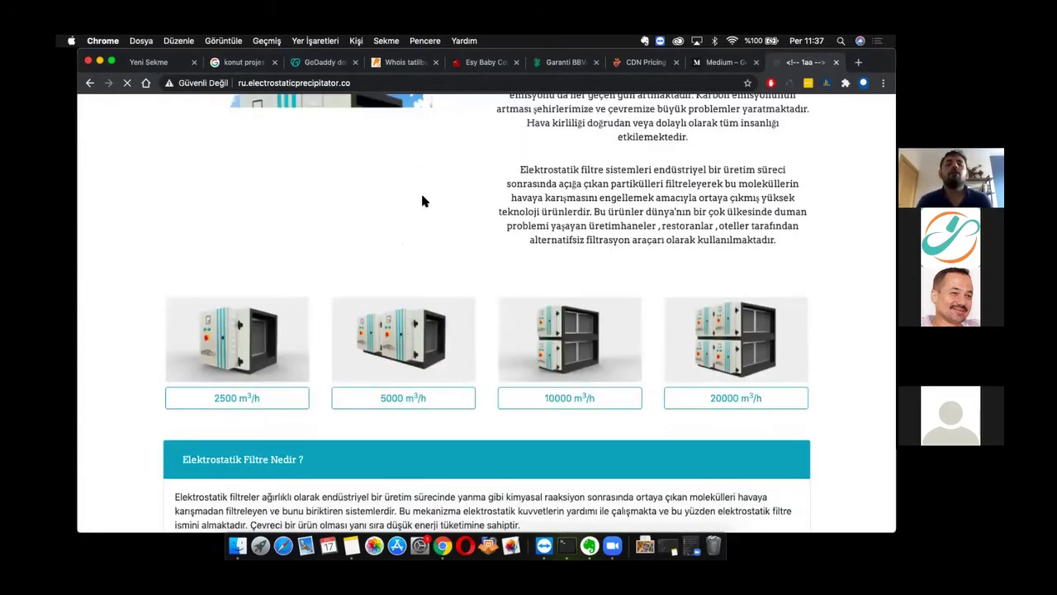
scroll(422, 201, "down", 4)
scroll(422, 200, "down", 12)
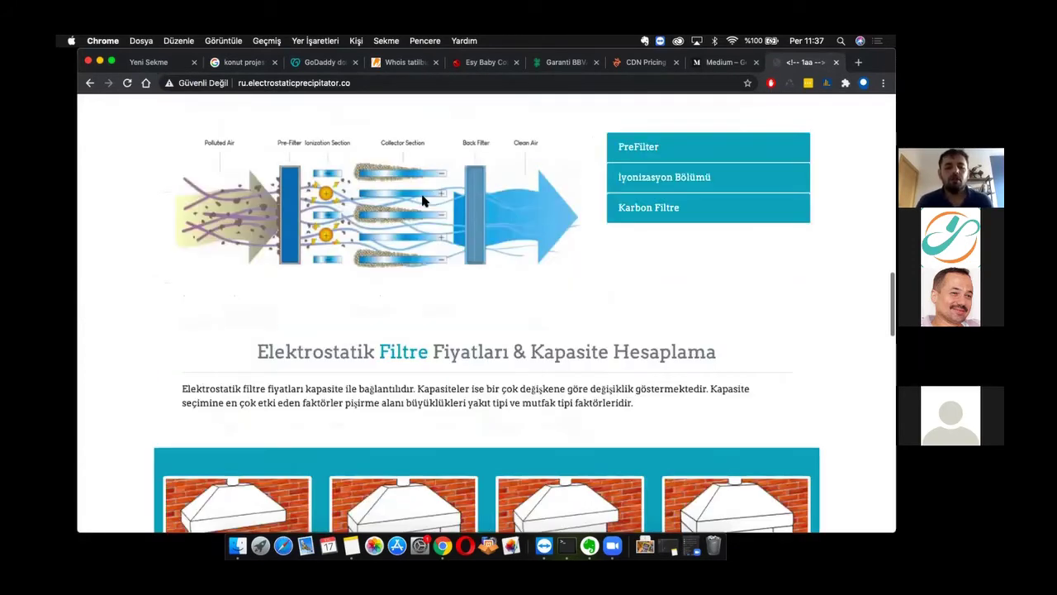
scroll(423, 201, "up", 2)
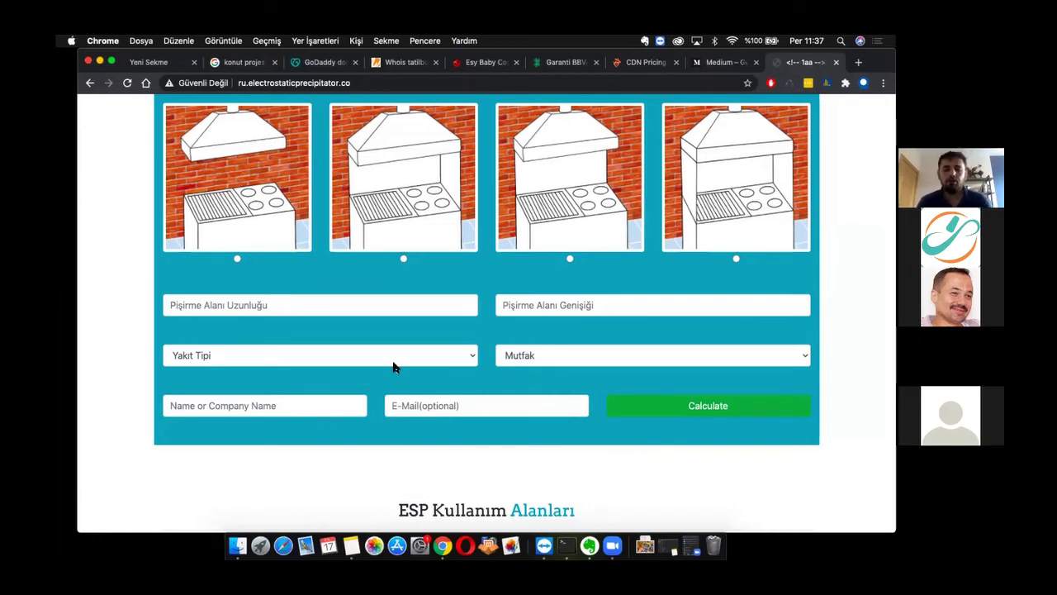
scroll(393, 368, "up", 1)
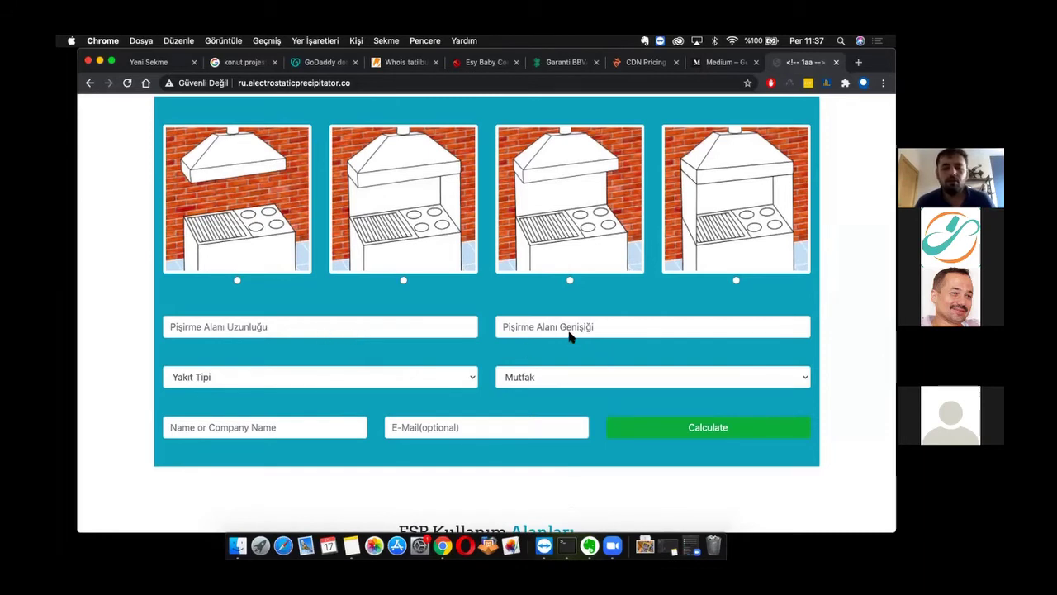
left_click(413, 378)
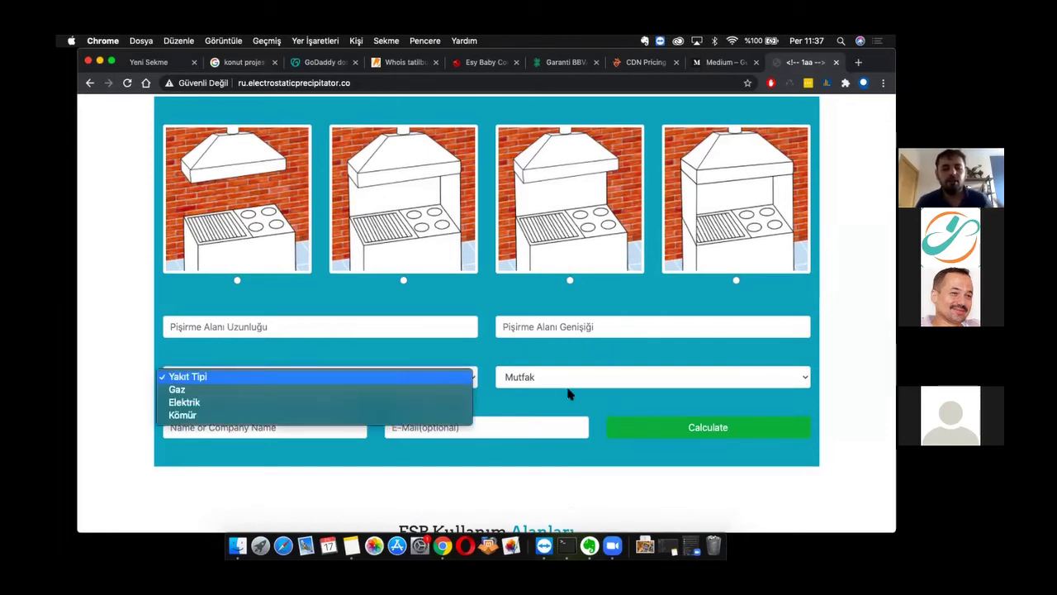
left_click(564, 385)
left_click(564, 380)
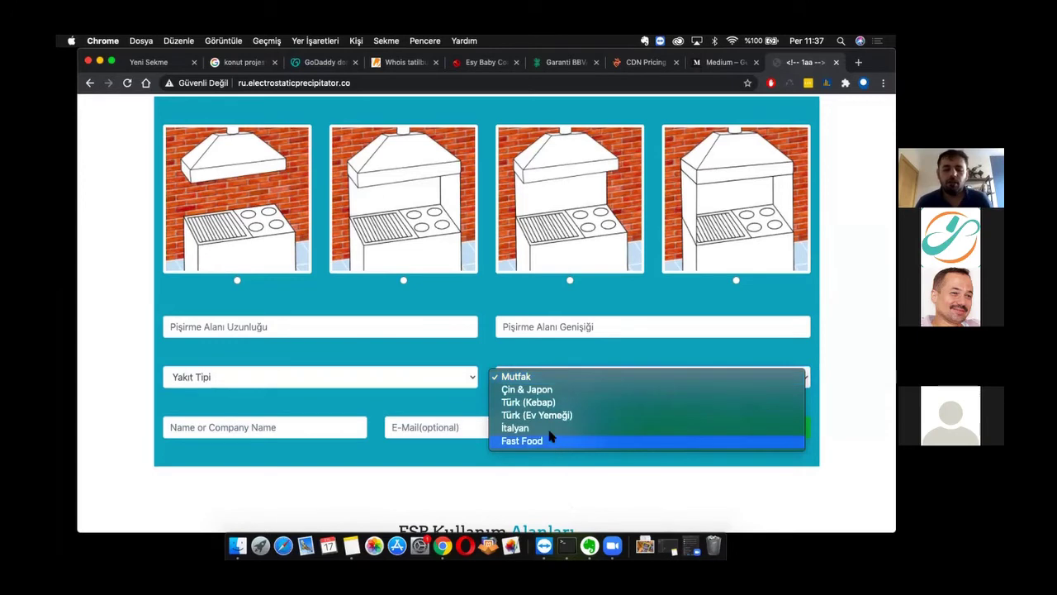
left_click(372, 408)
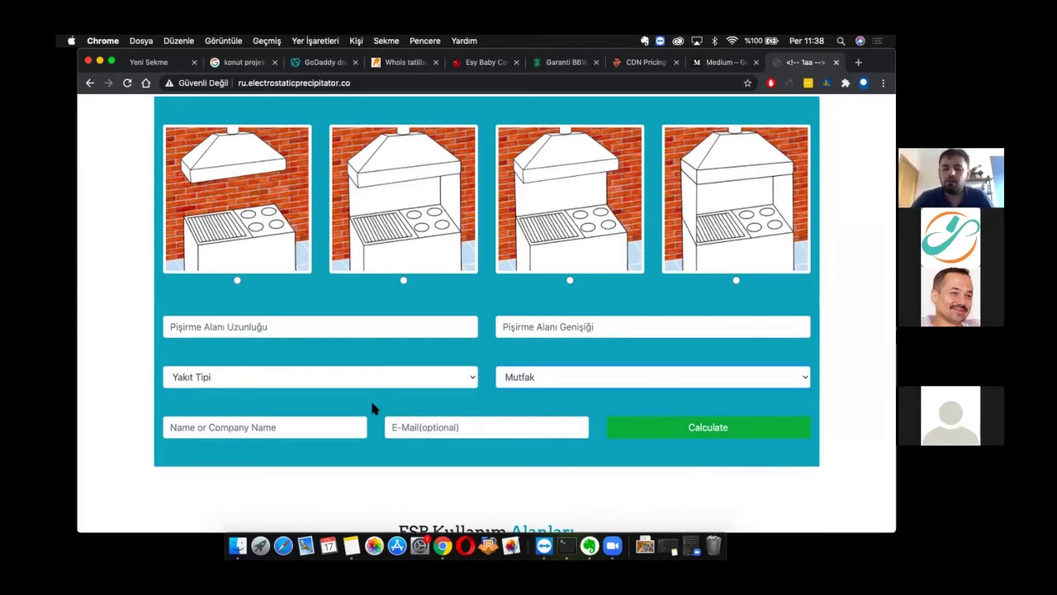
left_click(265, 430)
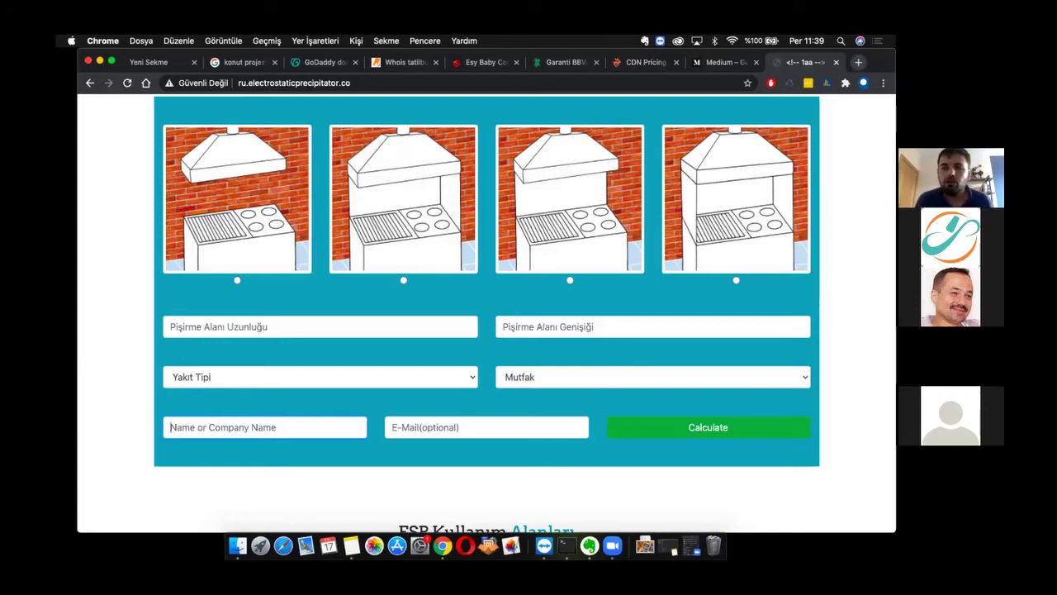
Open the Alibaba website in a new tab
left_click(858, 62)
type("alibaba")
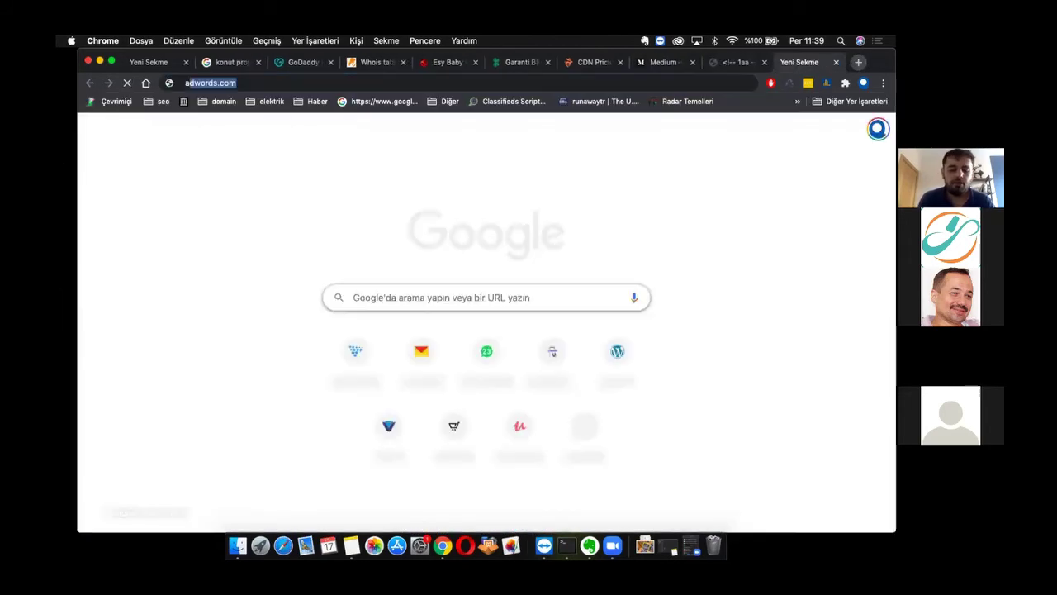
key("Return")
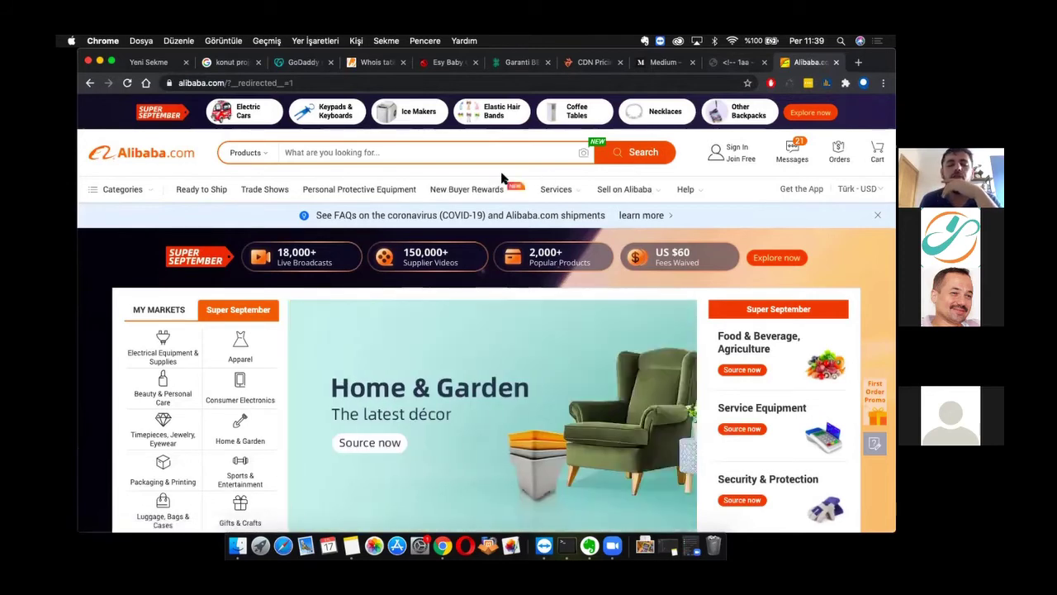
Show the recent searches of Alibaba's product search box
left_click(465, 154)
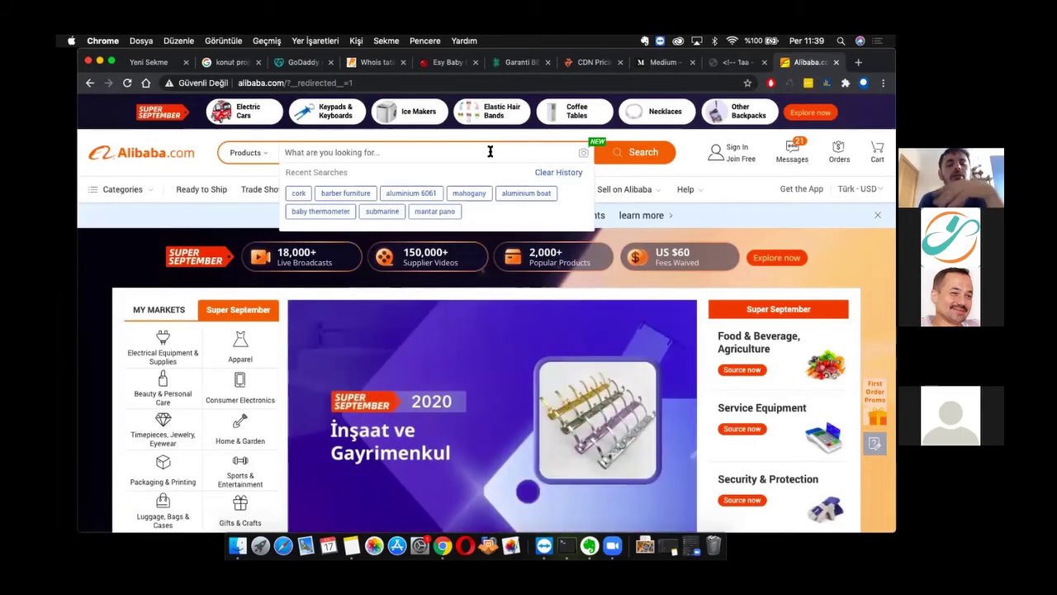
left_click(692, 164)
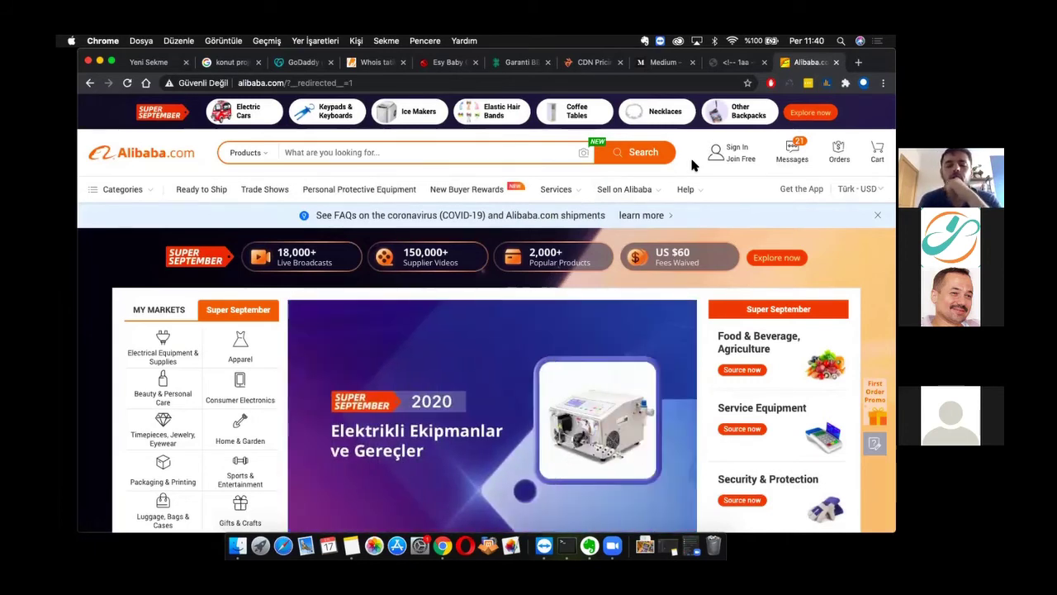
left_click(423, 155)
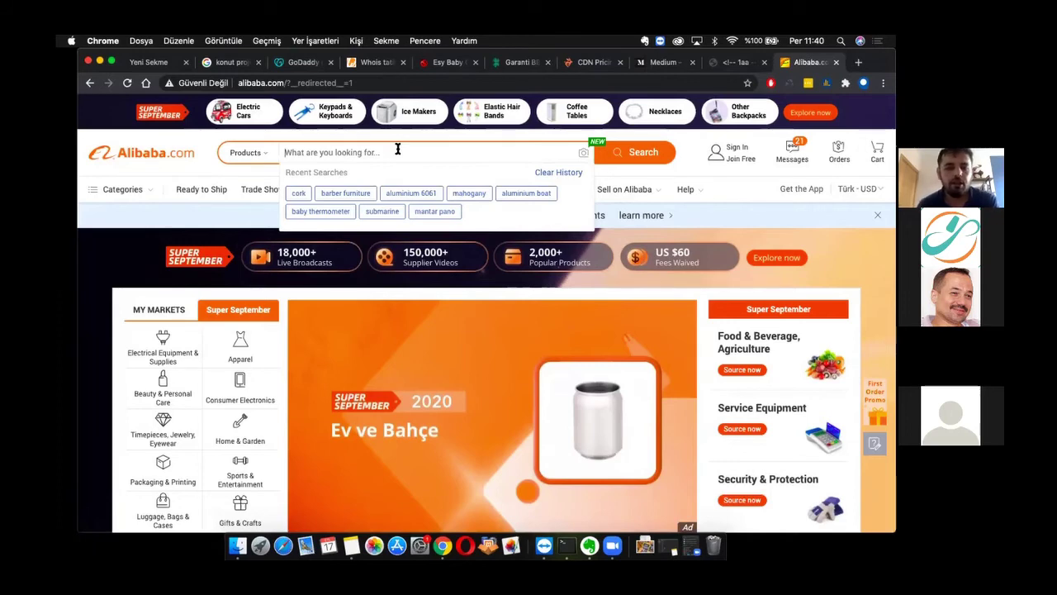
Examine the Alibaba home page's product sections down to Just For You and return to the main banner
scroll(449, 396, "down", 1)
scroll(448, 401, "down", 12)
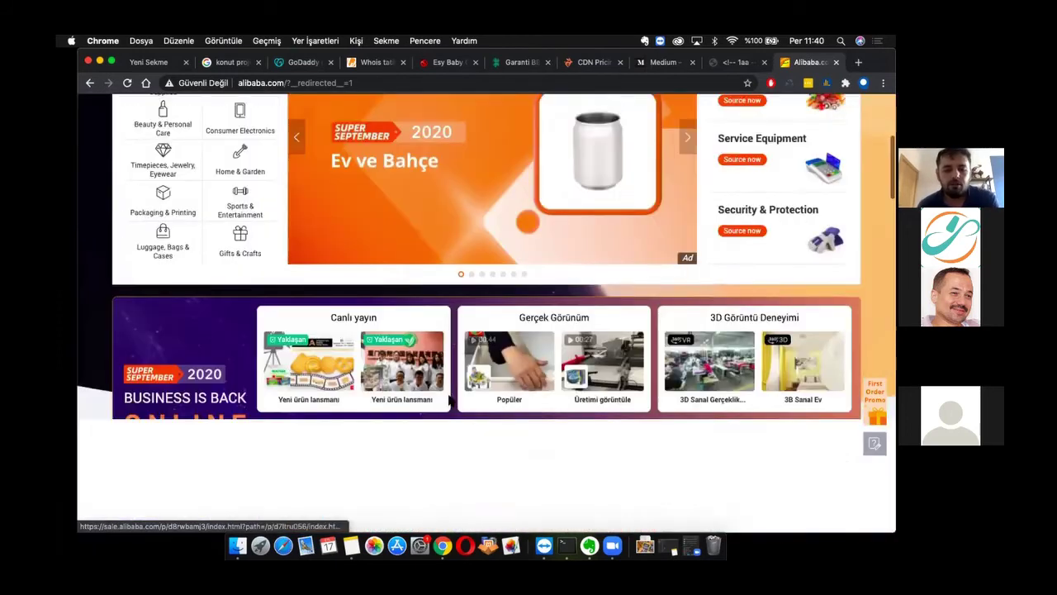
scroll(453, 403, "down", 6)
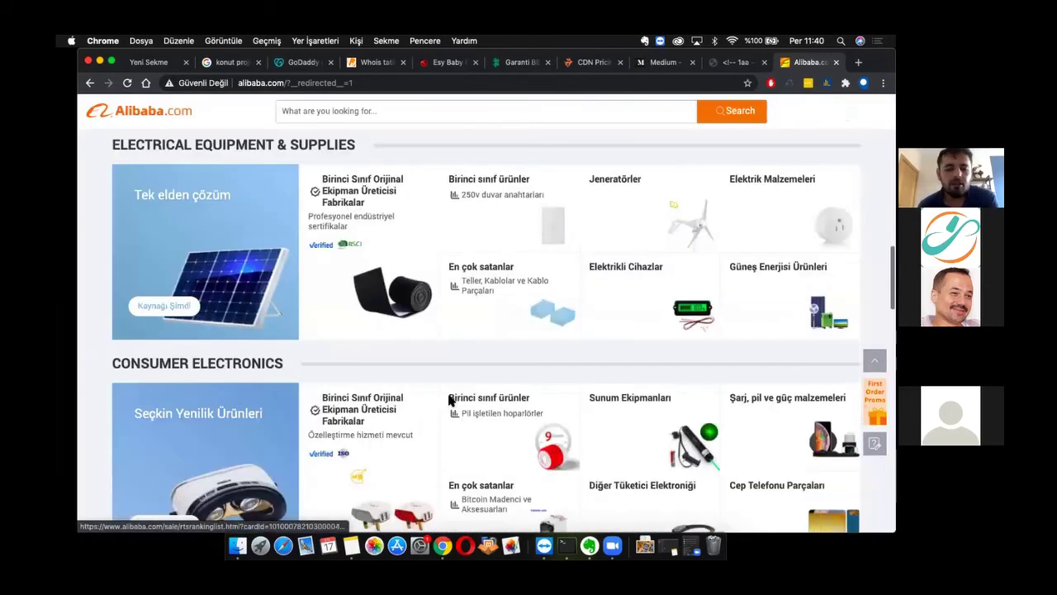
scroll(453, 402, "down", 8)
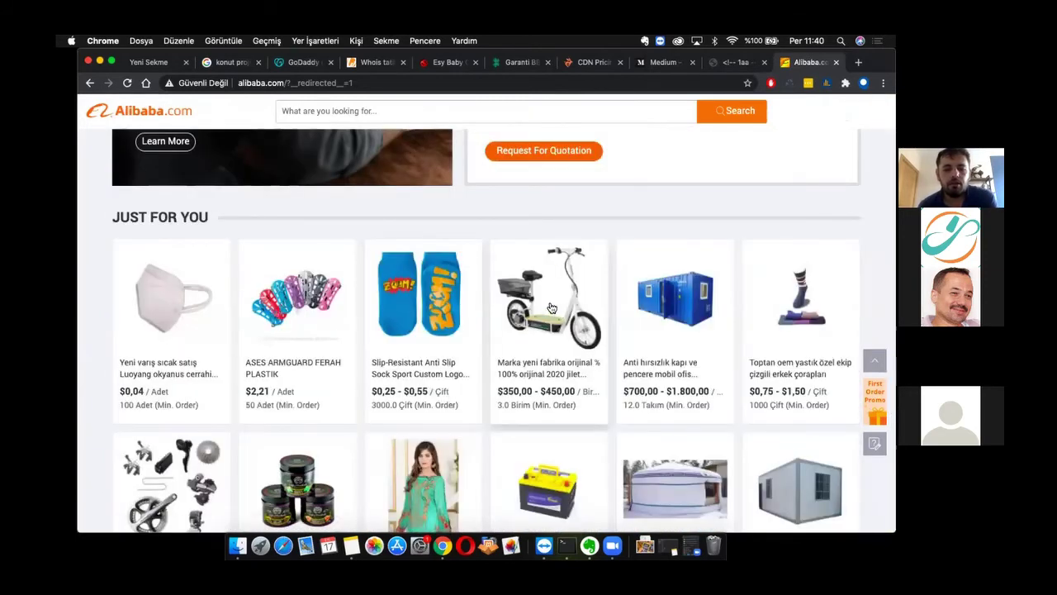
scroll(552, 307, "up", 2)
scroll(550, 306, "up", 15)
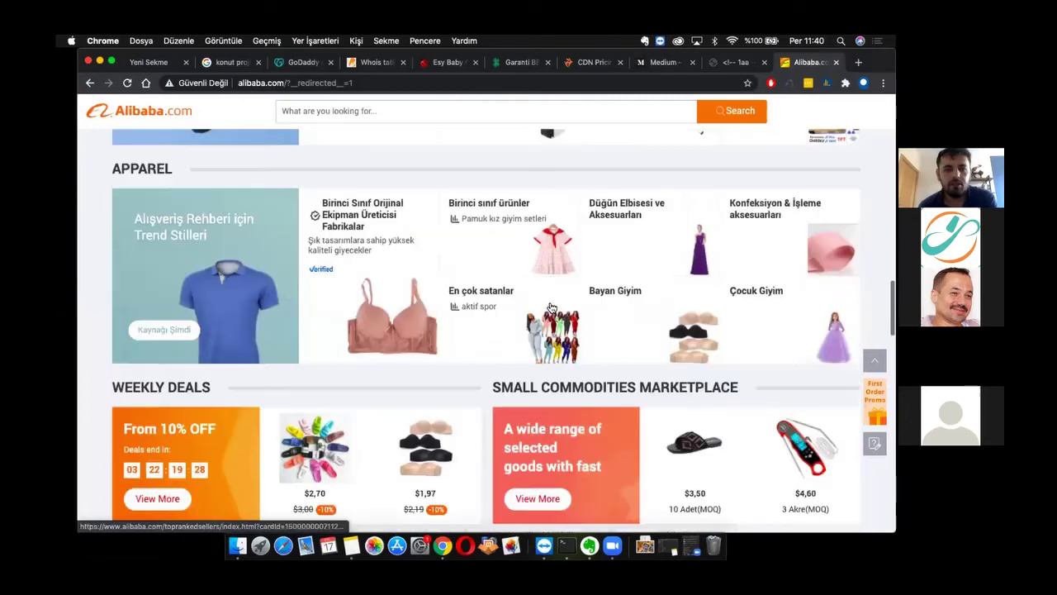
scroll(552, 307, "up", 2)
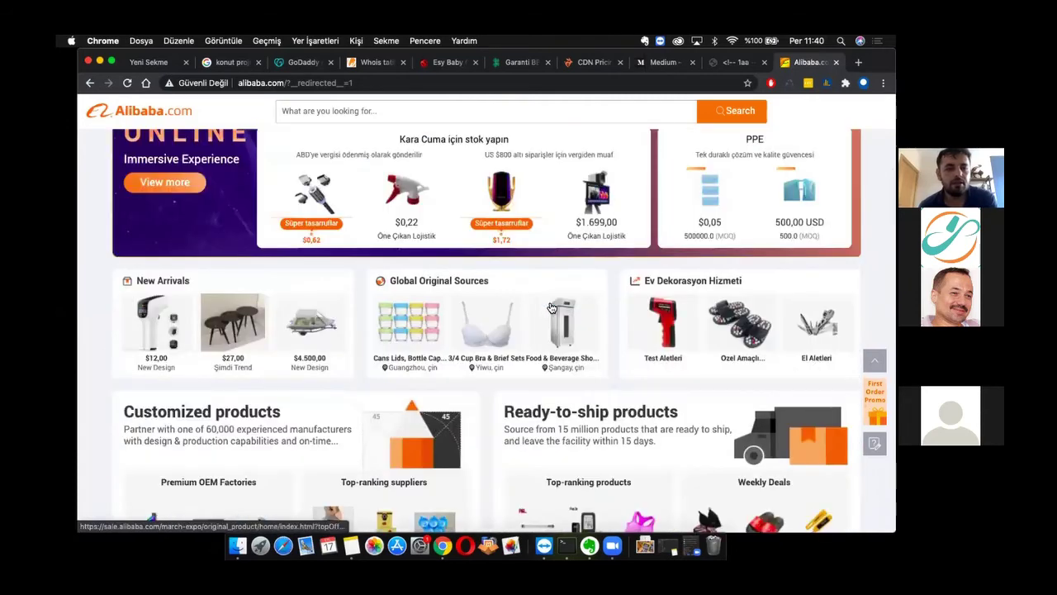
scroll(552, 308, "up", 1)
scroll(552, 307, "up", 4)
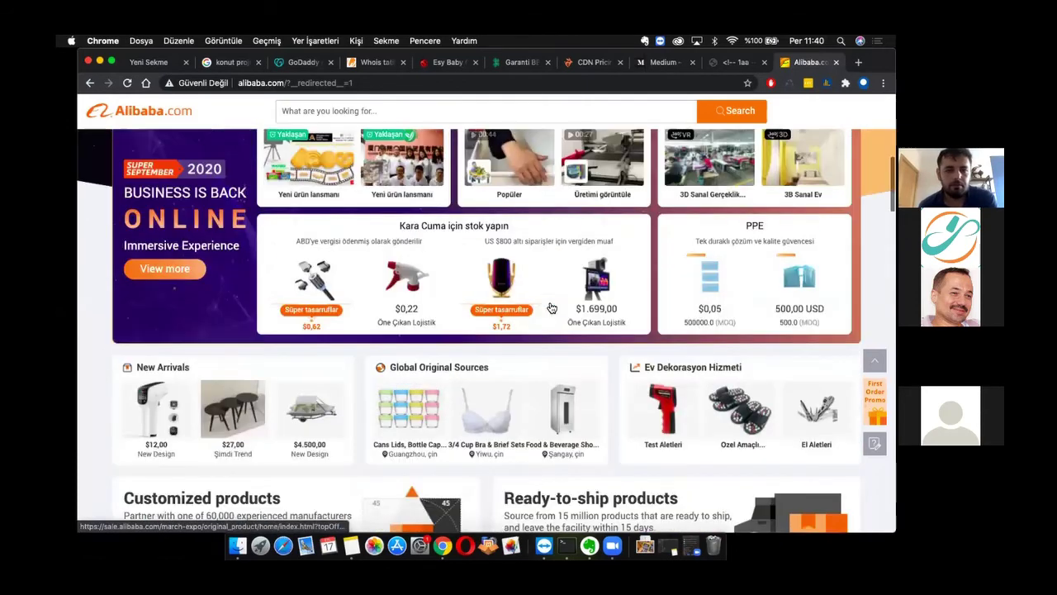
scroll(685, 342, "up", 3)
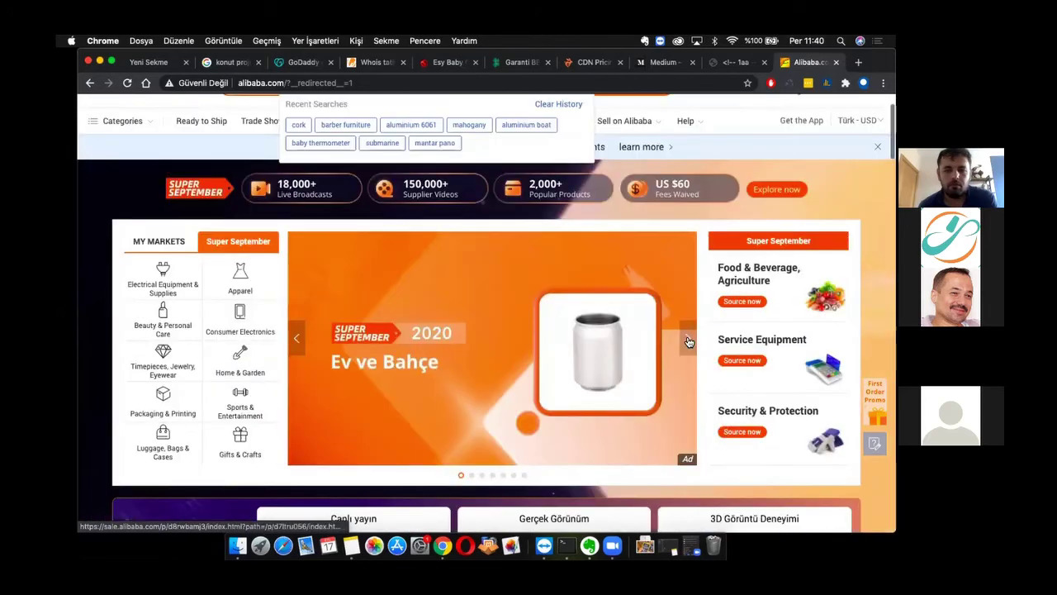
Advance the home page's promotional banner by three slides
left_click(689, 341)
left_click(689, 341)
left_click(689, 341)
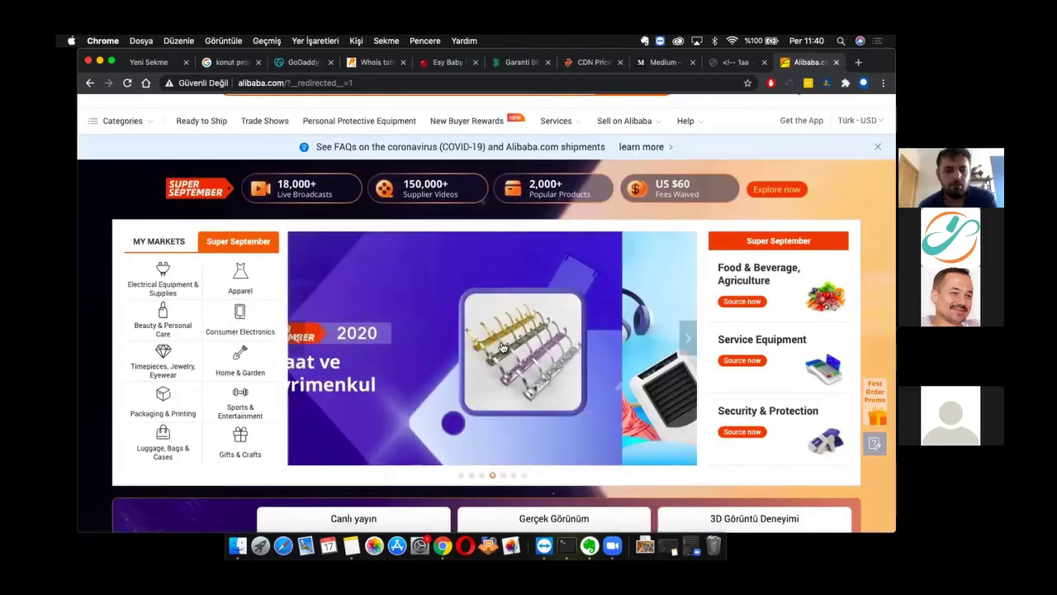
Open the Consumer Electronics market from My Markets and view its leading suppliers
left_click(230, 309)
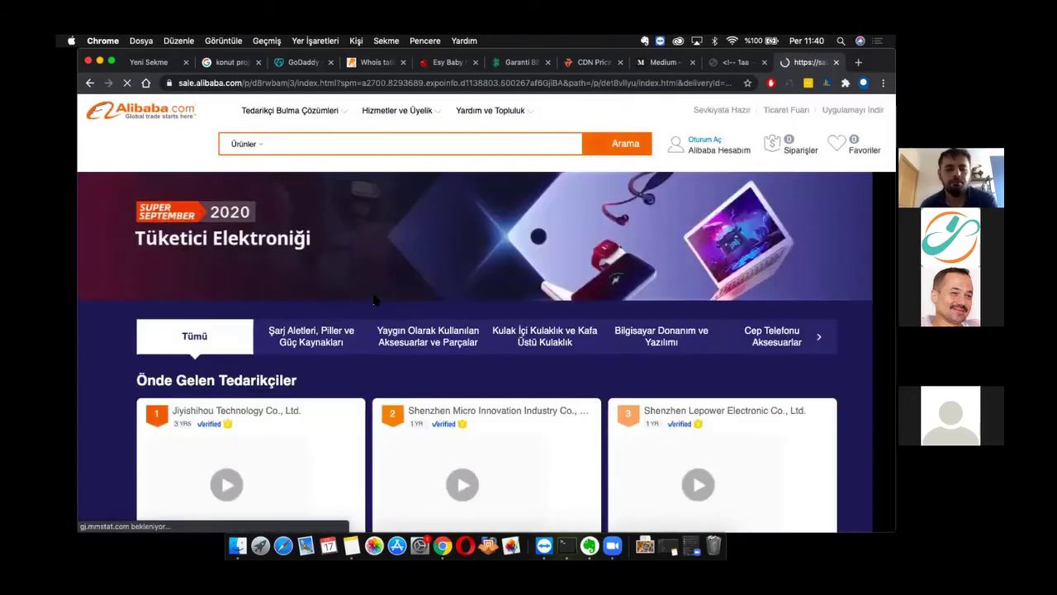
scroll(373, 300, "down", 5)
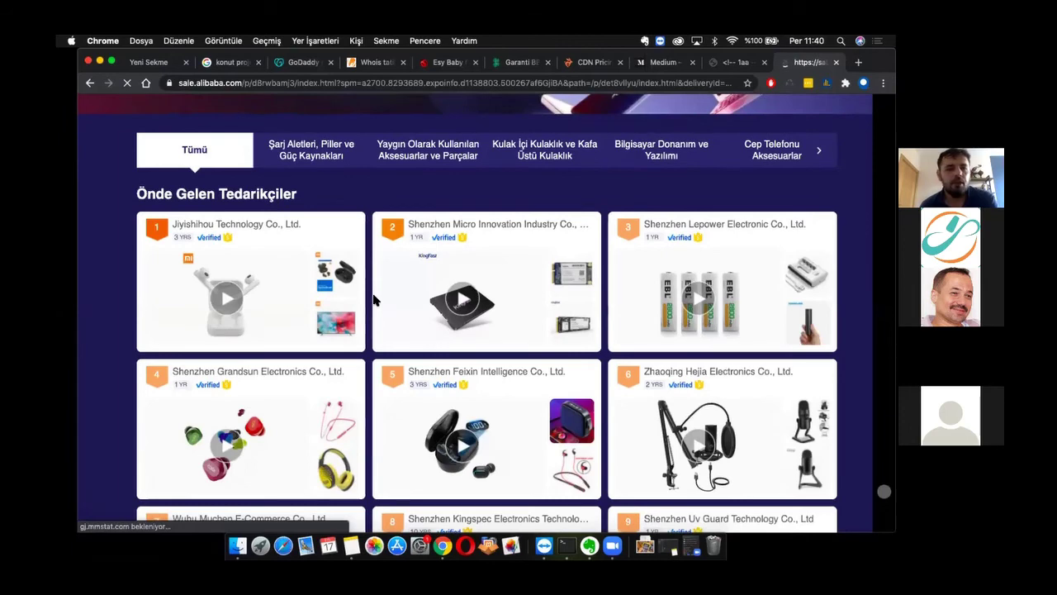
scroll(373, 300, "down", 2)
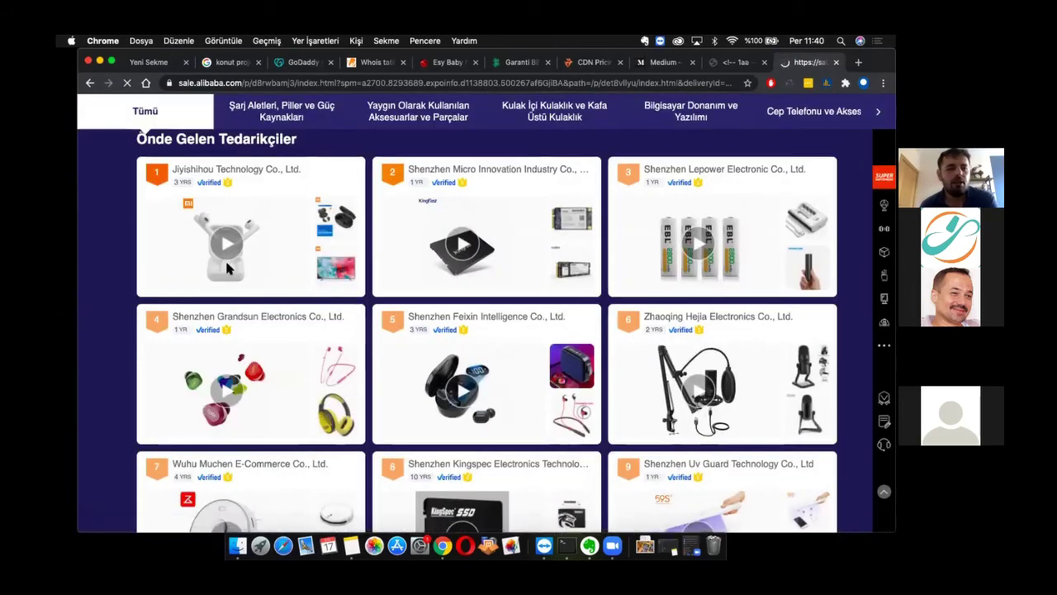
Open the earphone product of top-ranked supplier Jiyishihou Technology and view its specifications and packaging details
left_click(230, 269)
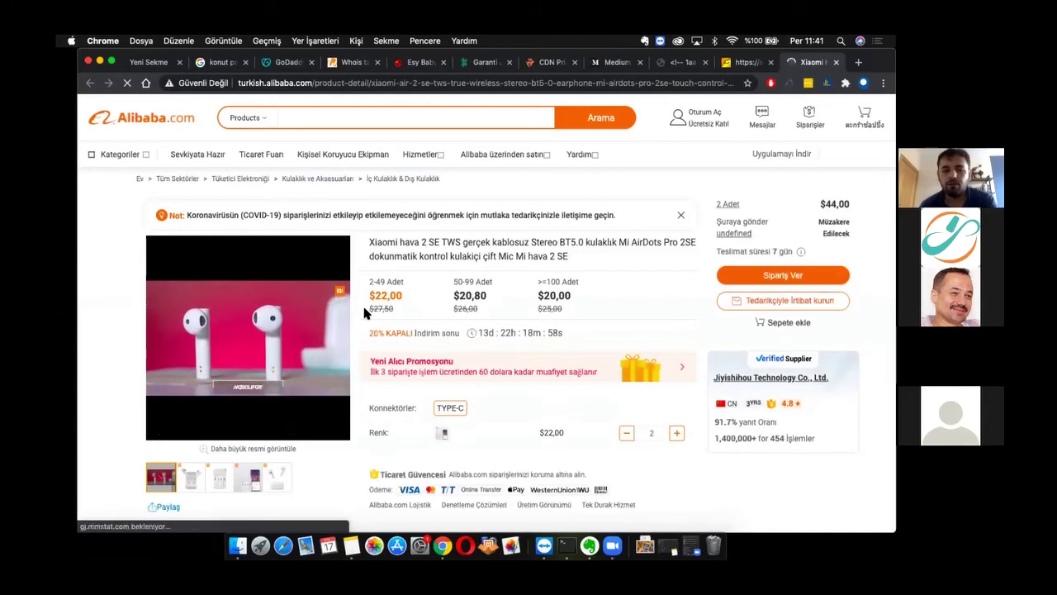
scroll(365, 314, "down", 10)
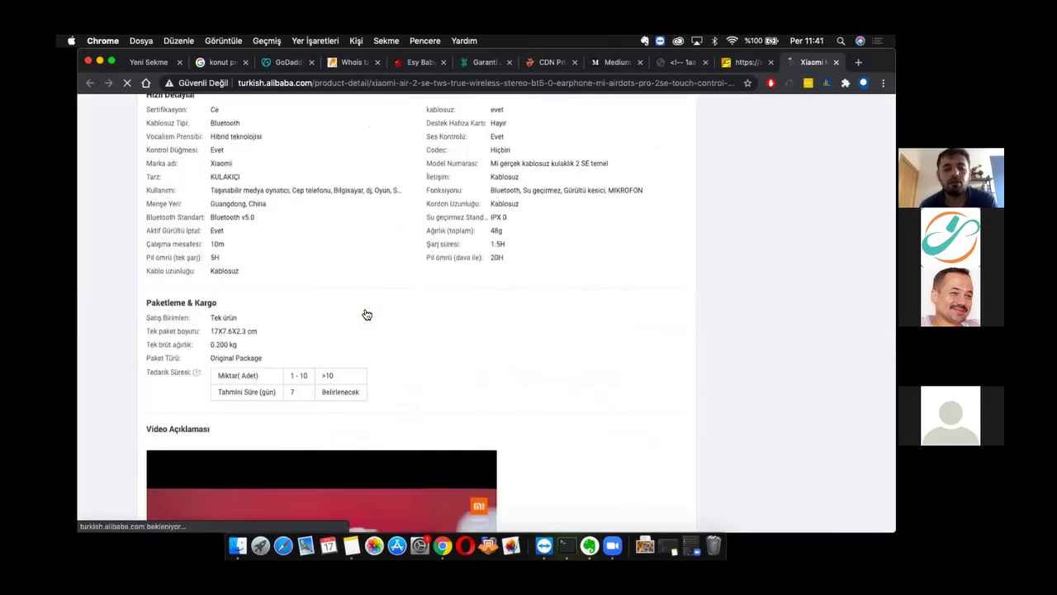
Examine the earphone's illustrated product description between the Wear detection and 20 hours long battery life sections
scroll(367, 315, "down", 10)
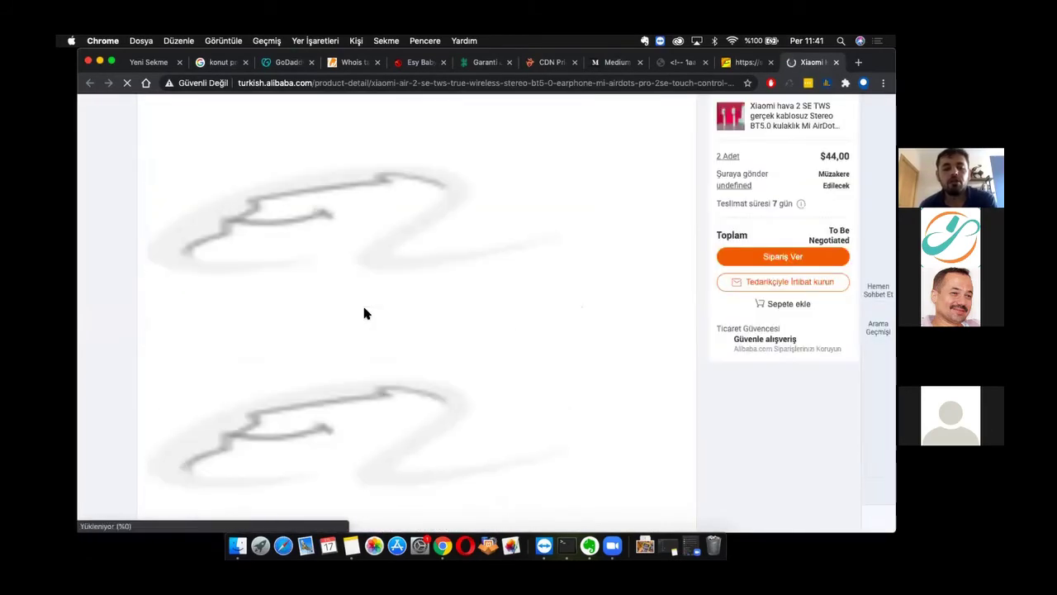
scroll(365, 313, "up", 2)
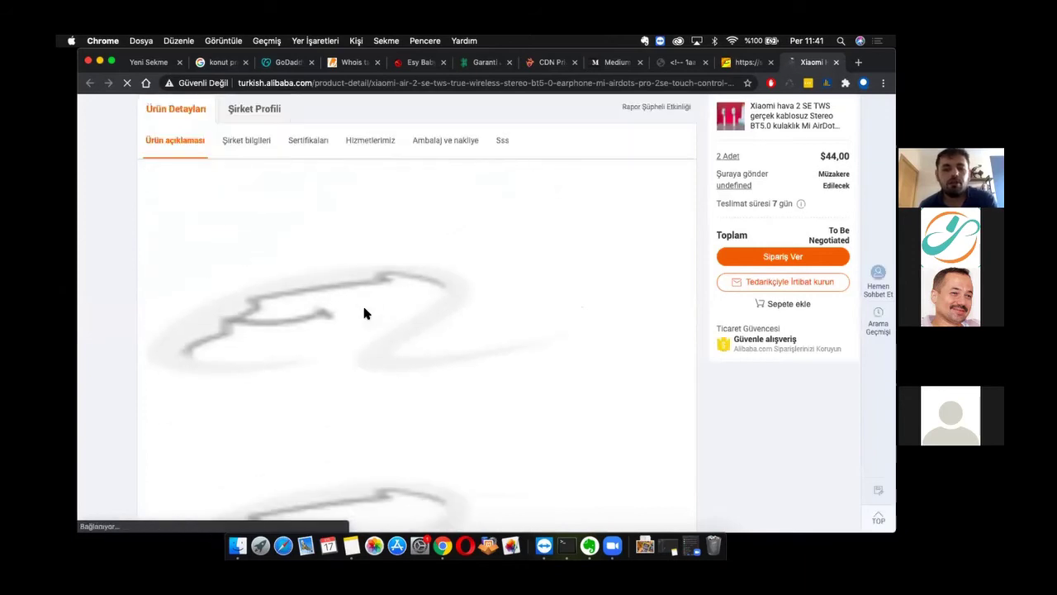
scroll(365, 309, "down", 2)
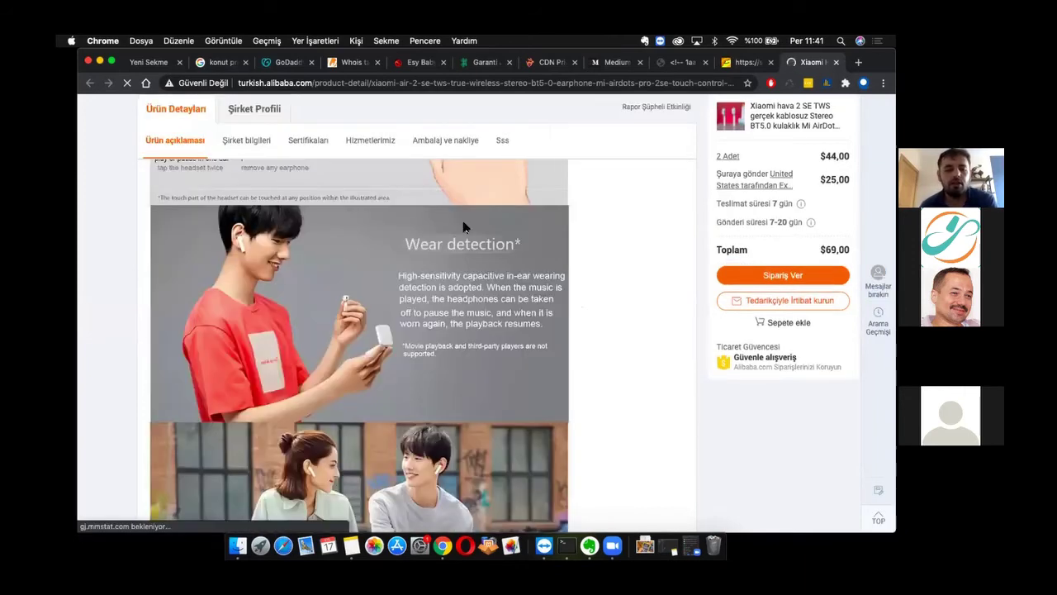
scroll(464, 227, "down", 3)
scroll(463, 227, "up", 7)
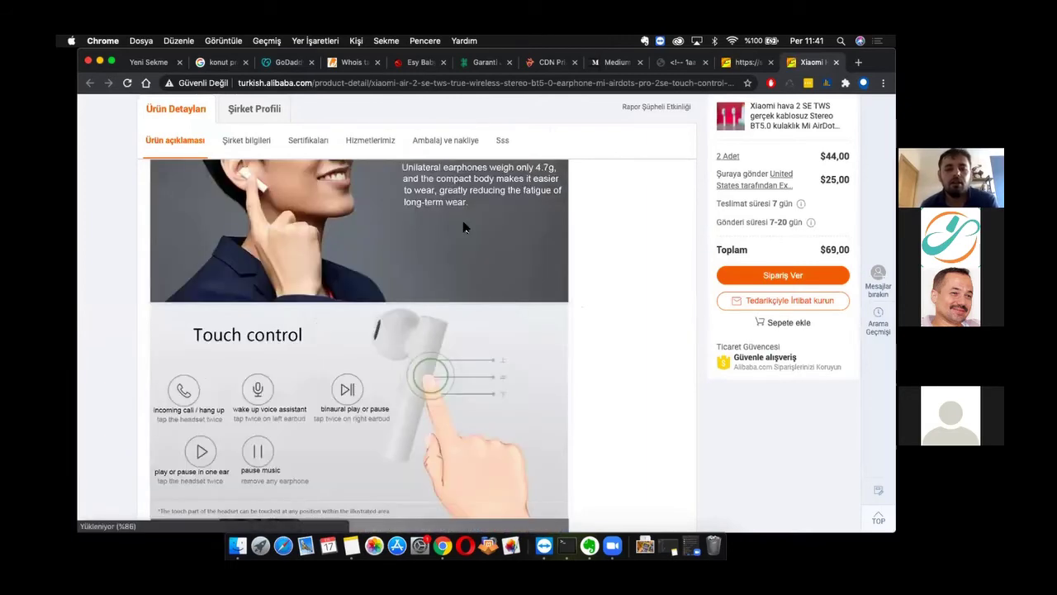
scroll(463, 227, "up", 7)
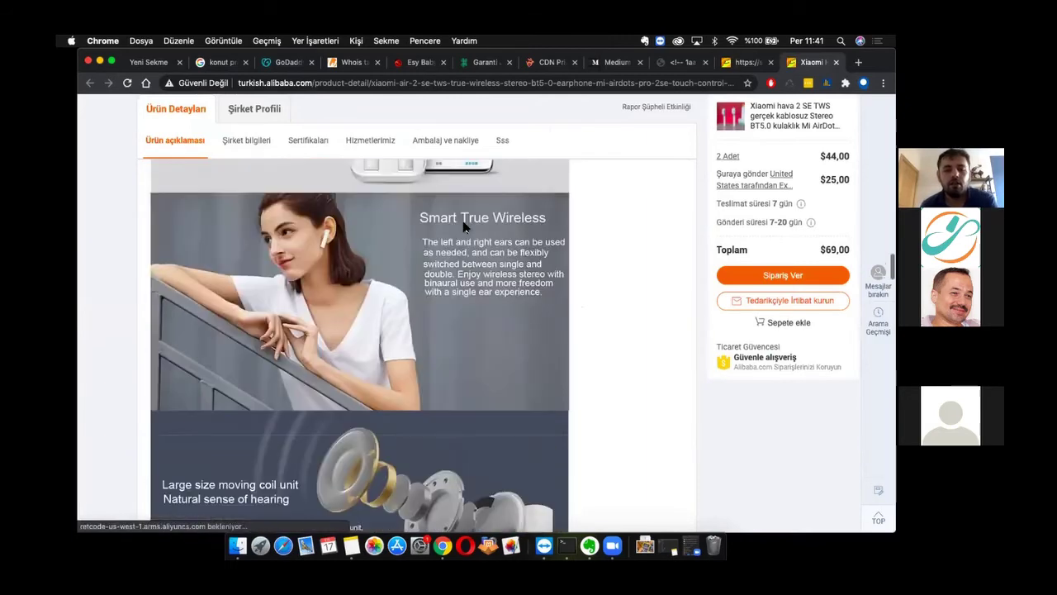
scroll(463, 227, "up", 7)
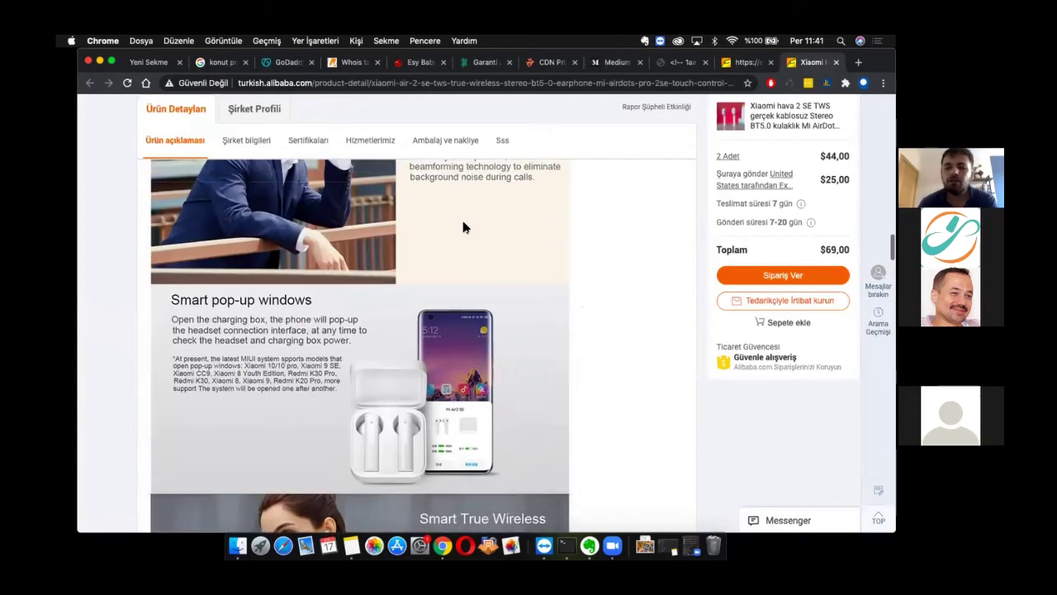
scroll(463, 227, "up", 5)
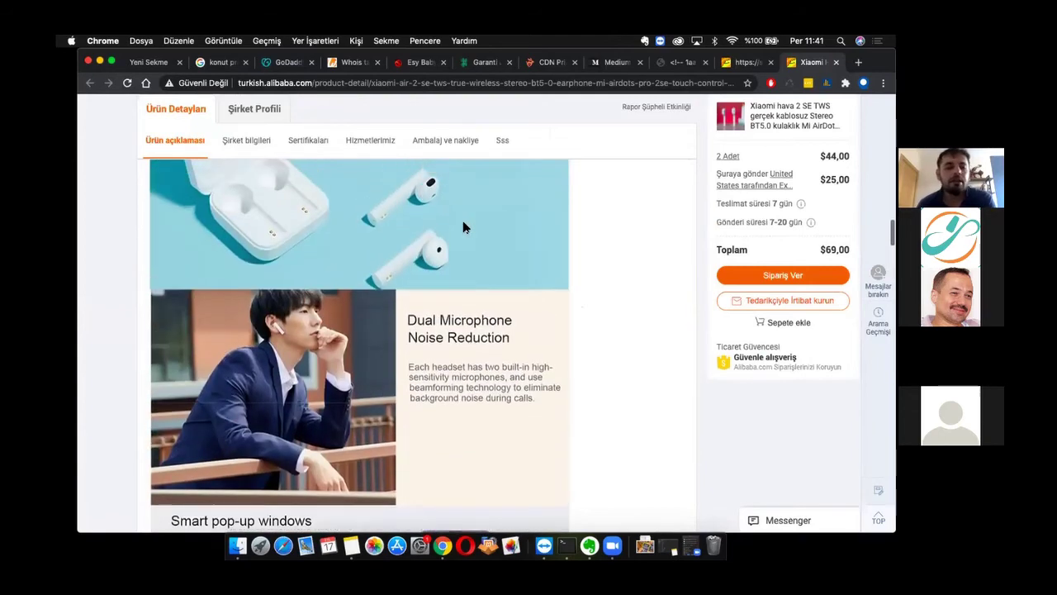
scroll(464, 227, "up", 5)
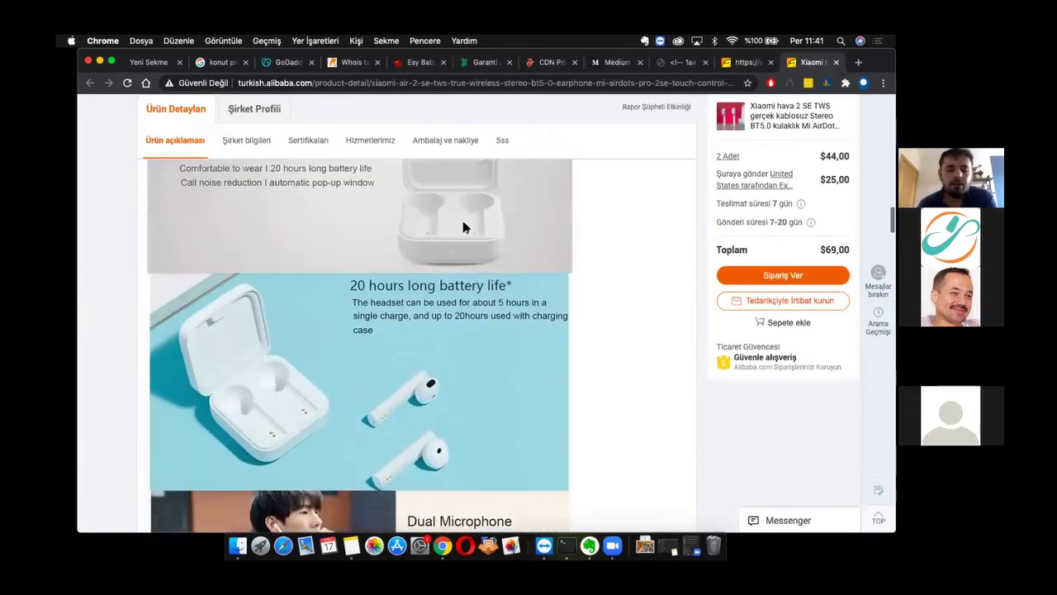
Review the feature images from the battery life section down to the supplier's company information
scroll(463, 227, "down", 2)
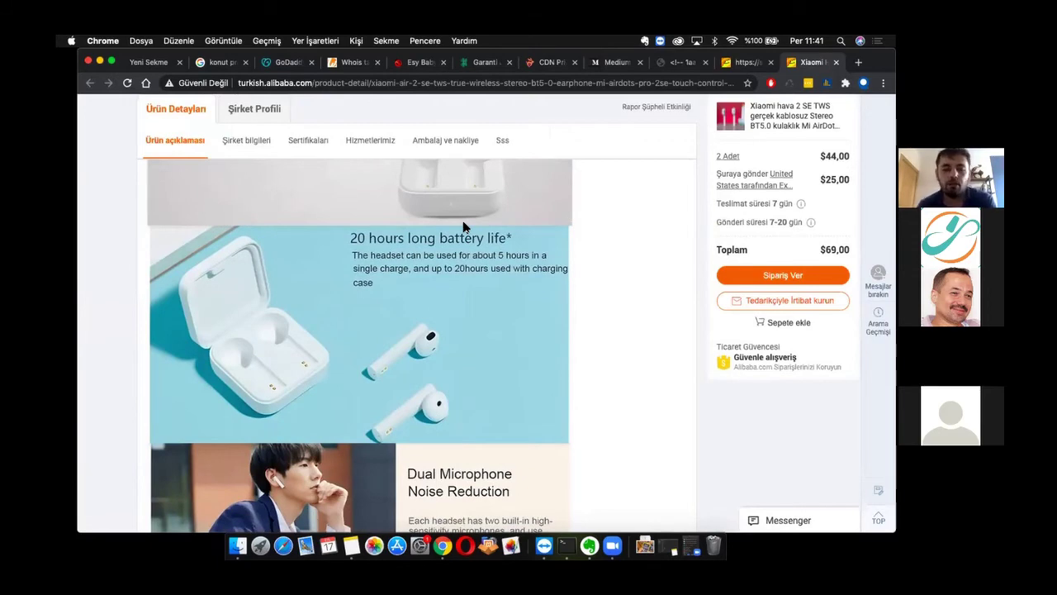
scroll(464, 227, "down", 5)
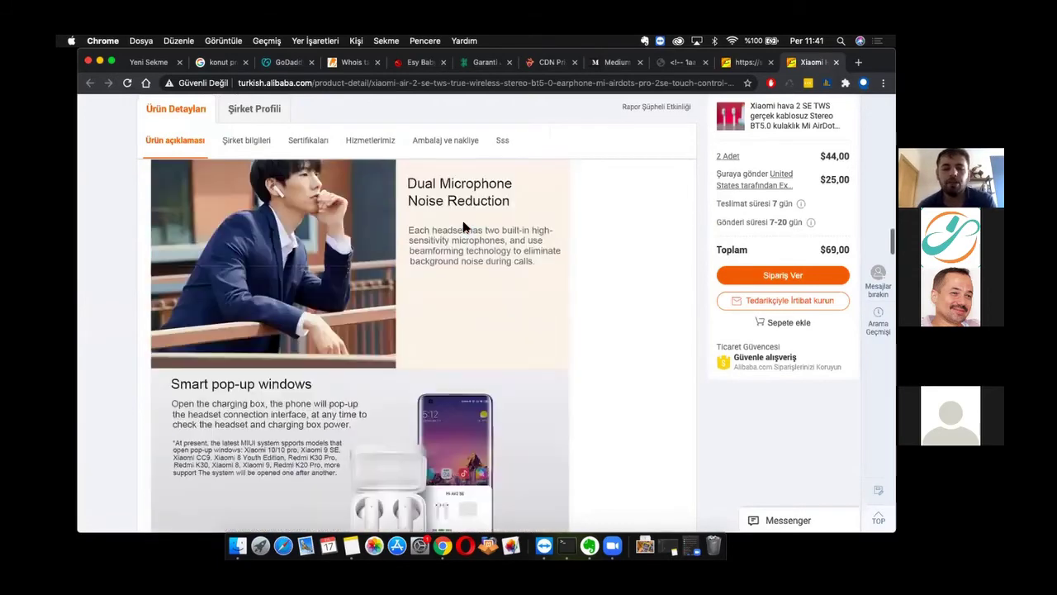
scroll(463, 226, "down", 3)
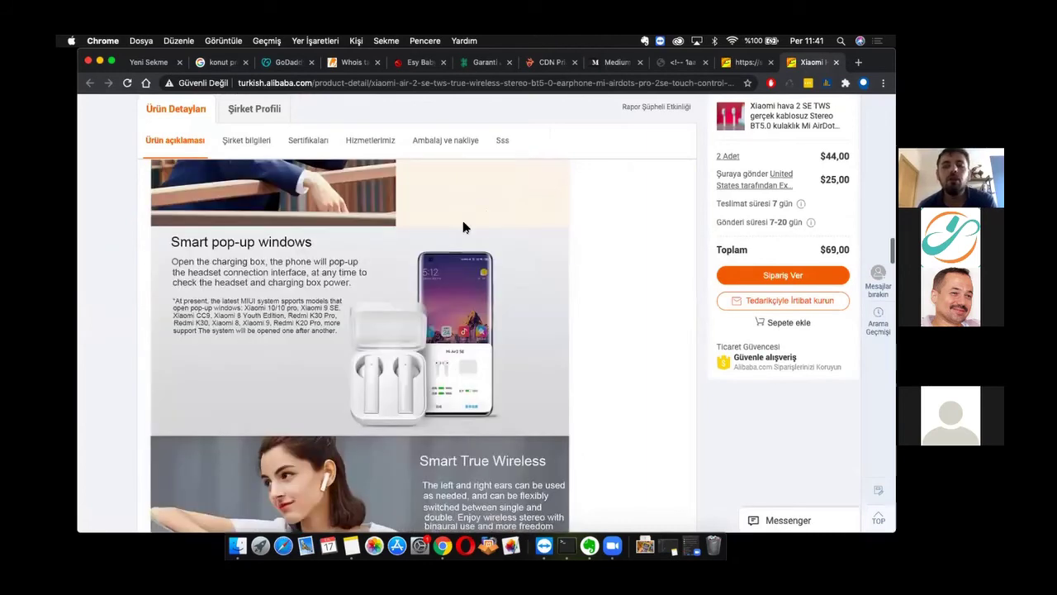
scroll(464, 227, "down", 2)
scroll(463, 227, "down", 5)
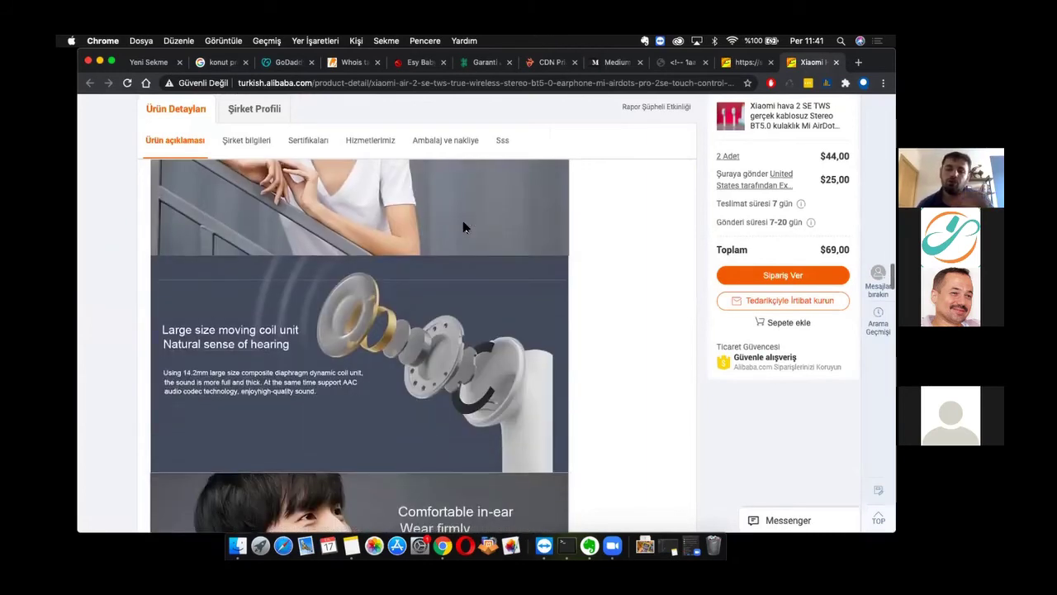
scroll(463, 226, "down", 8)
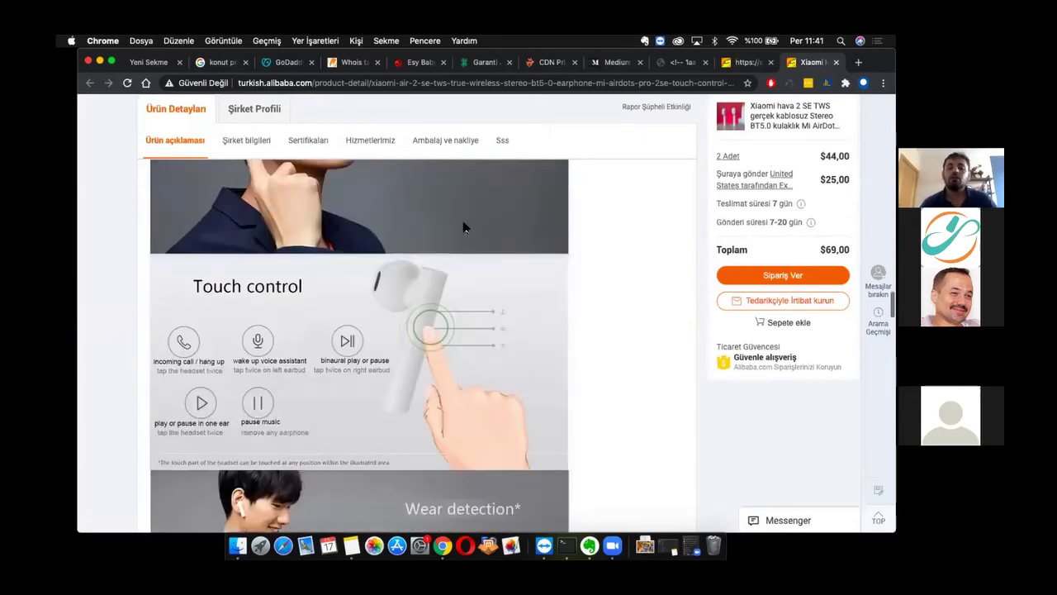
scroll(463, 227, "down", 10)
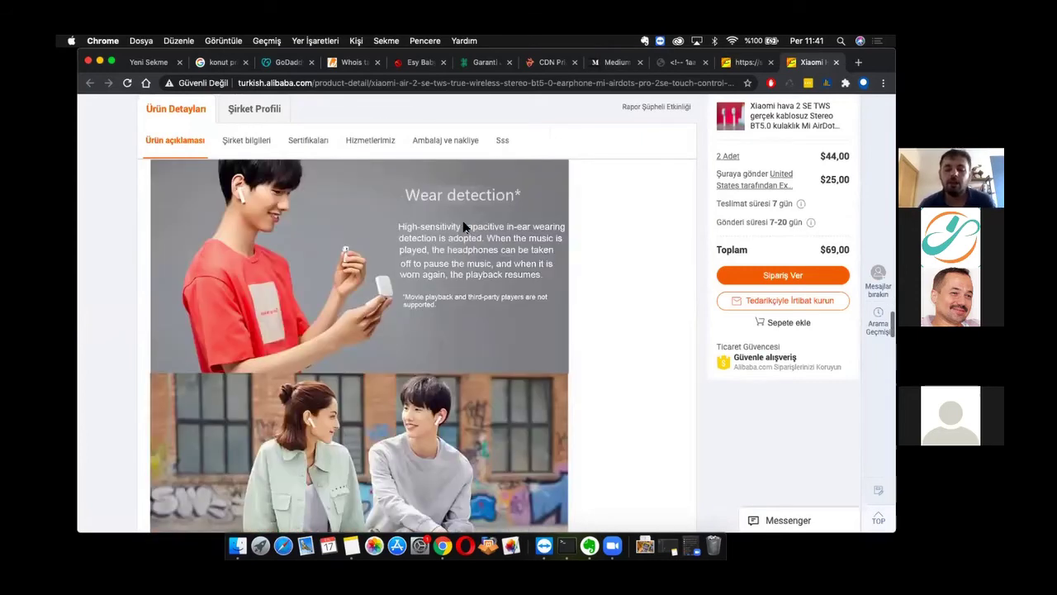
scroll(464, 227, "down", 1)
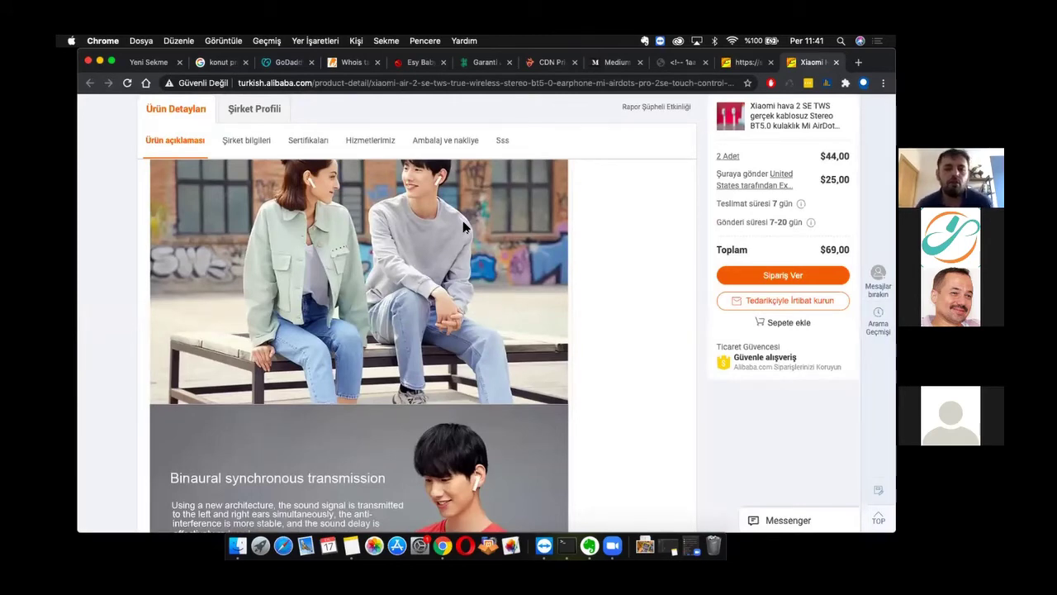
scroll(463, 226, "down", 6)
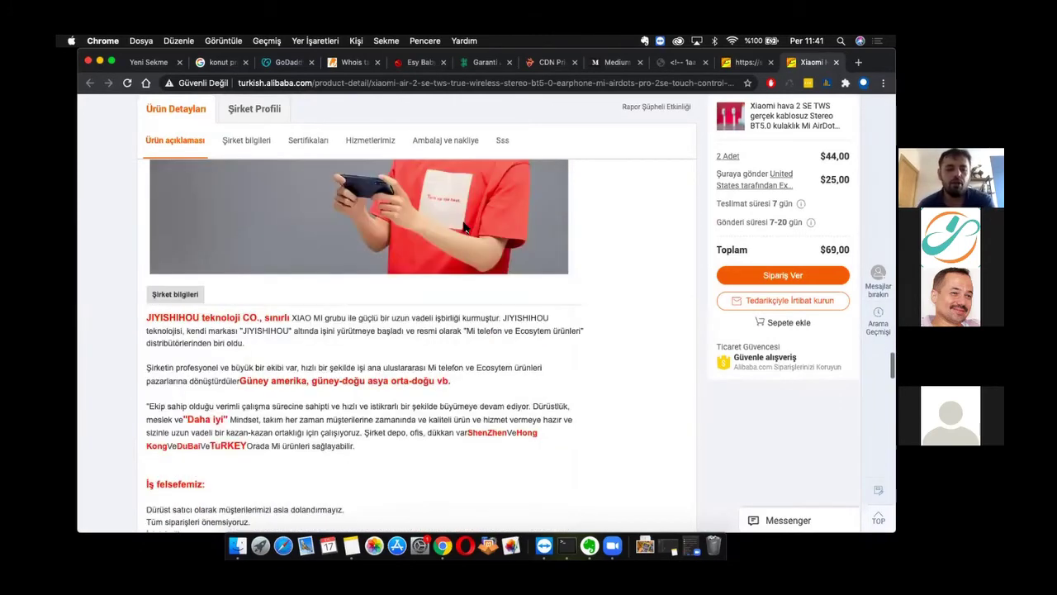
Go back through the feature images, specification table and quick details to the product's pricing area
scroll(464, 226, "up", 7)
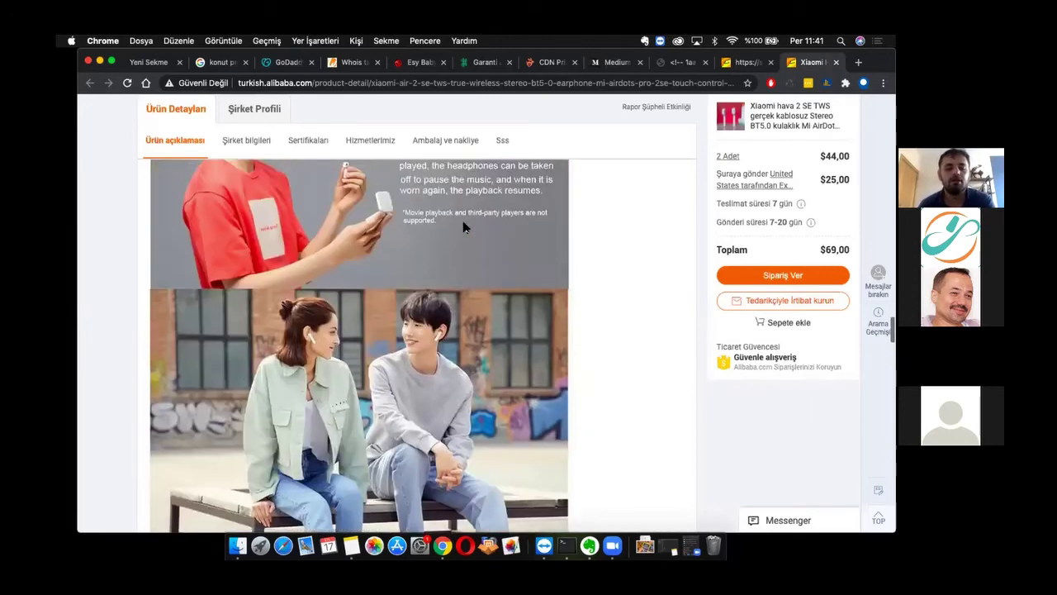
scroll(464, 226, "up", 7)
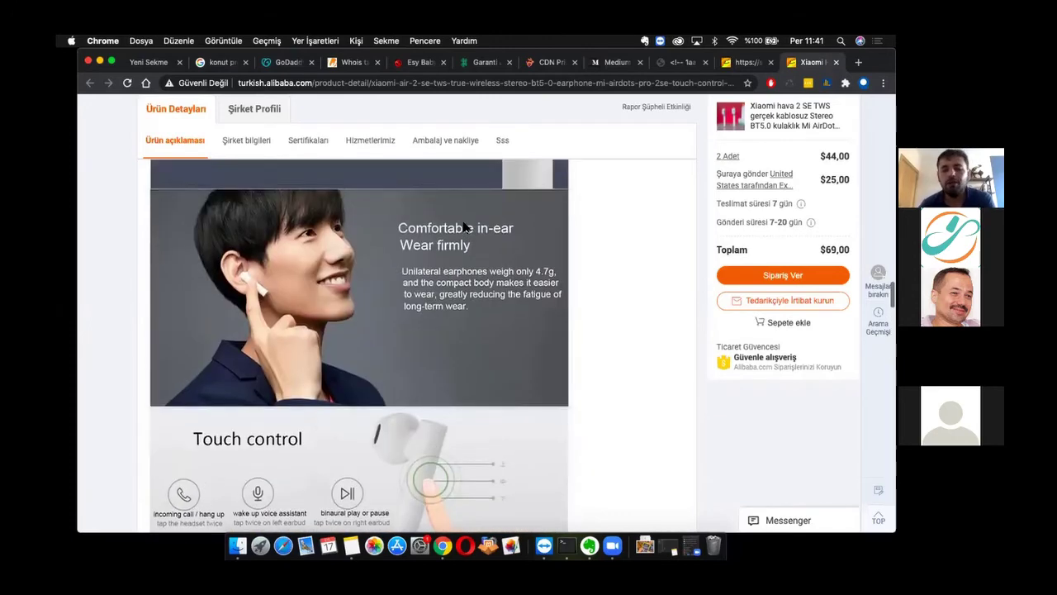
scroll(464, 226, "up", 7)
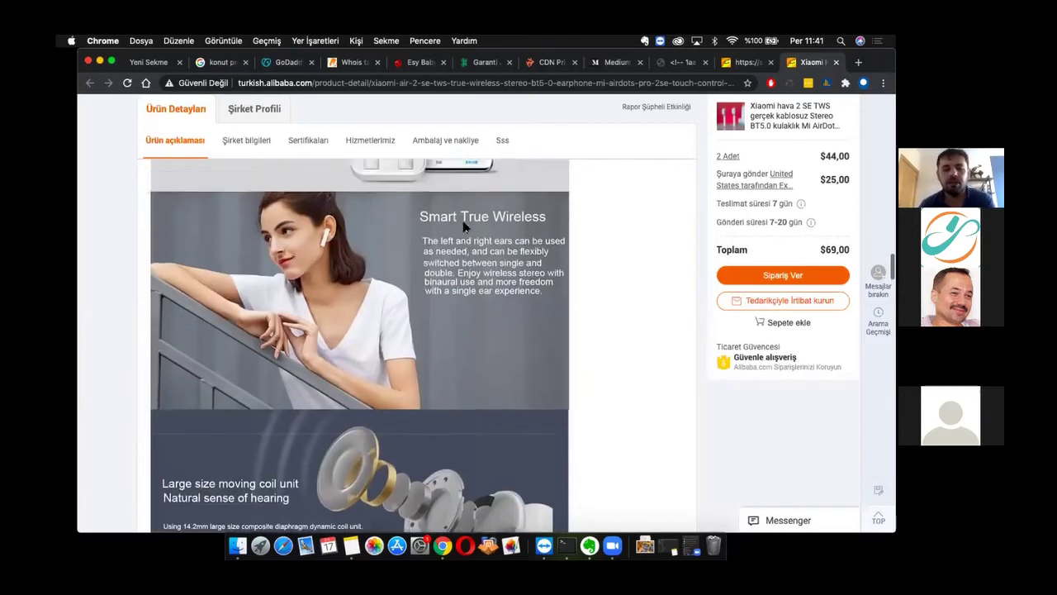
scroll(463, 226, "up", 8)
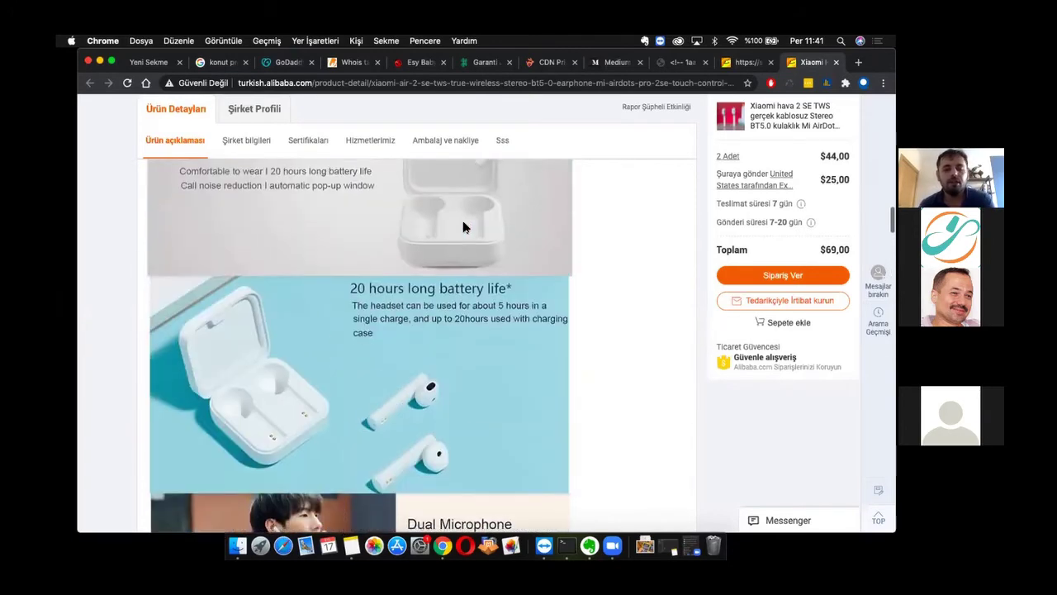
scroll(463, 226, "up", 8)
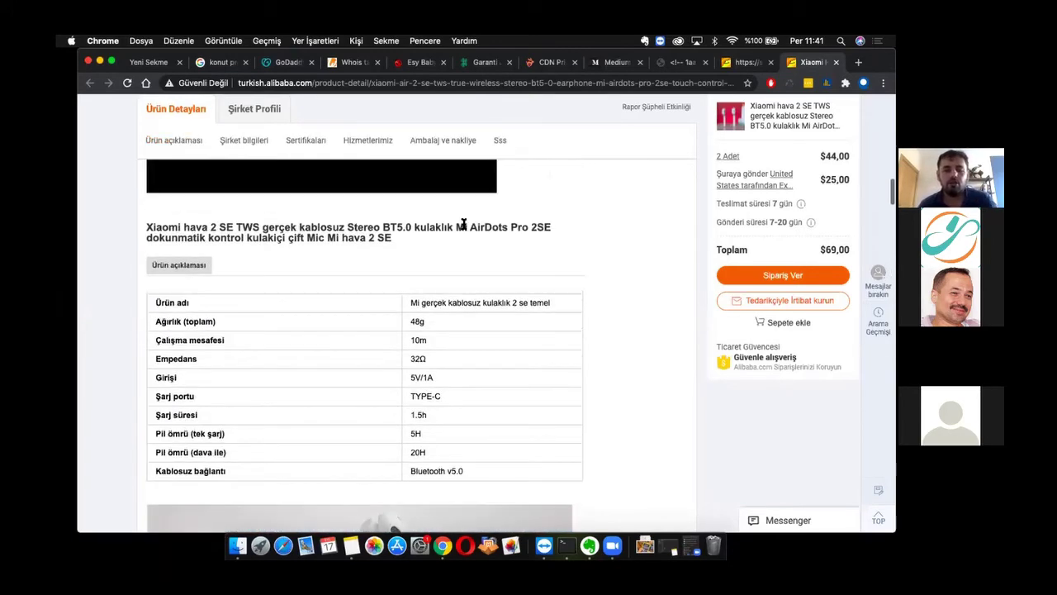
scroll(464, 227, "up", 8)
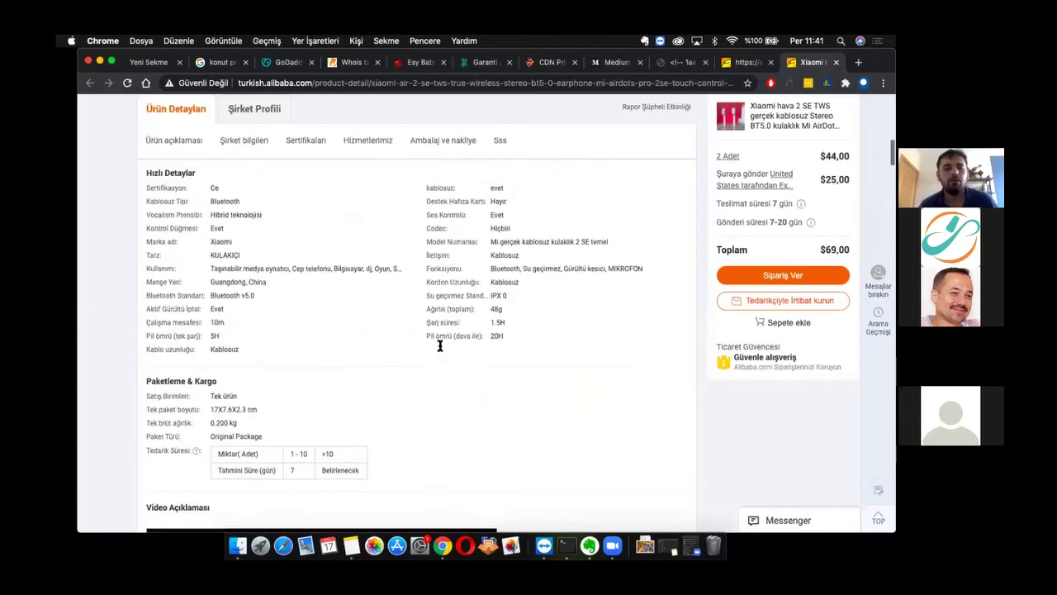
scroll(439, 345, "up", 8)
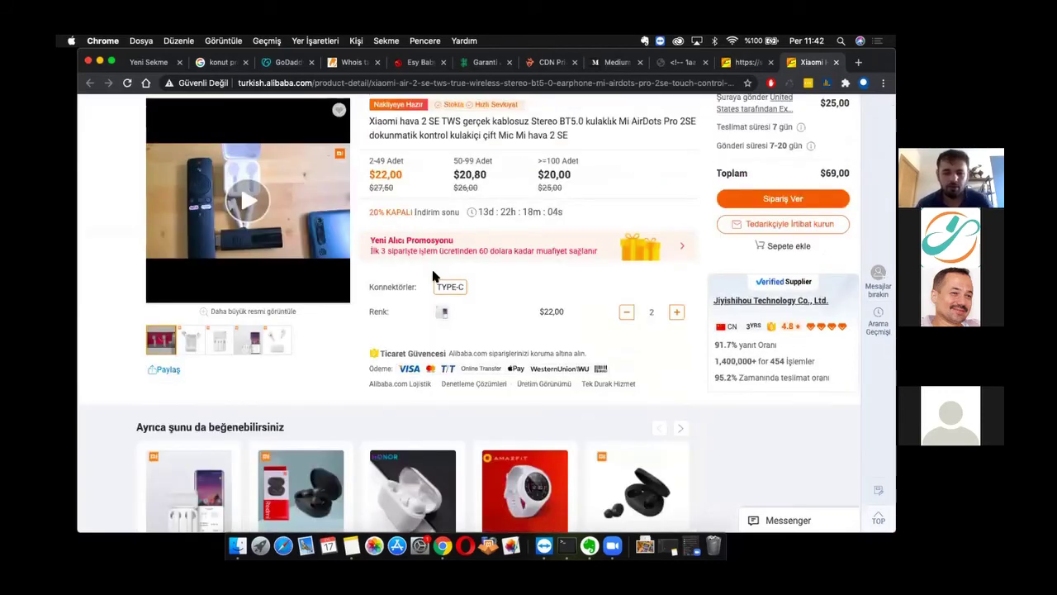
Examine the earphone's quantity price tiers, connector and colour options, trade assurance, payment methods and supplier summary
scroll(433, 274, "down", 2)
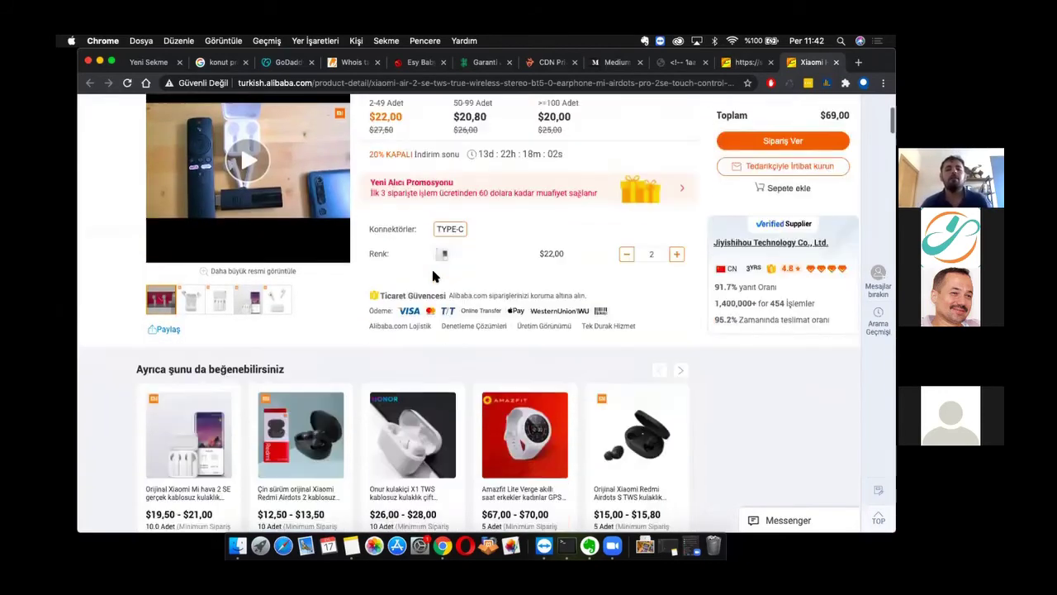
scroll(434, 277, "down", 1)
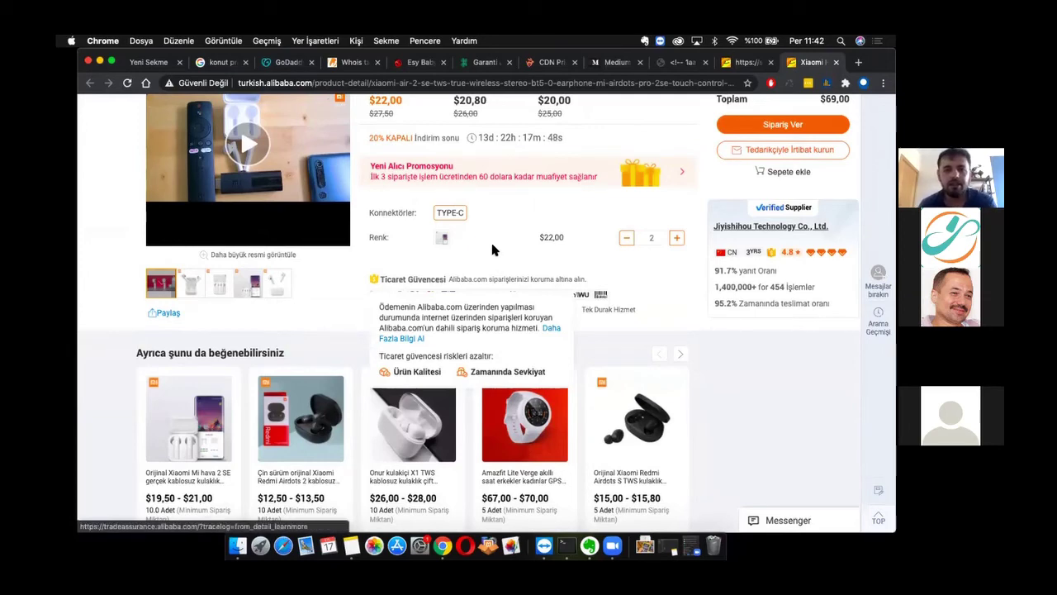
scroll(455, 225, "up", 3)
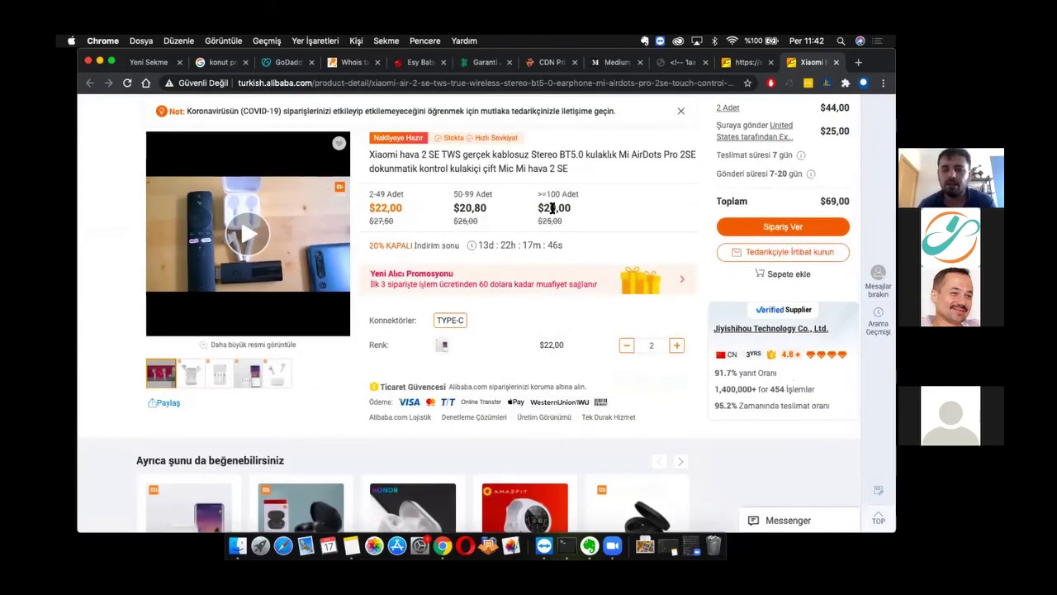
scroll(552, 208, "down", 1)
scroll(713, 149, "up", 1)
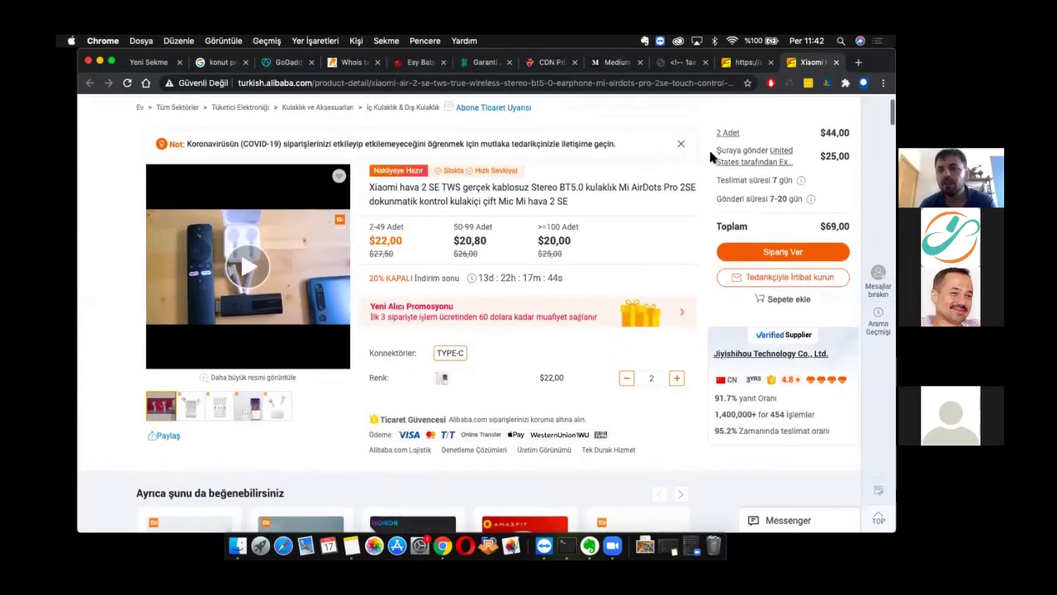
scroll(584, 277, "down", 2)
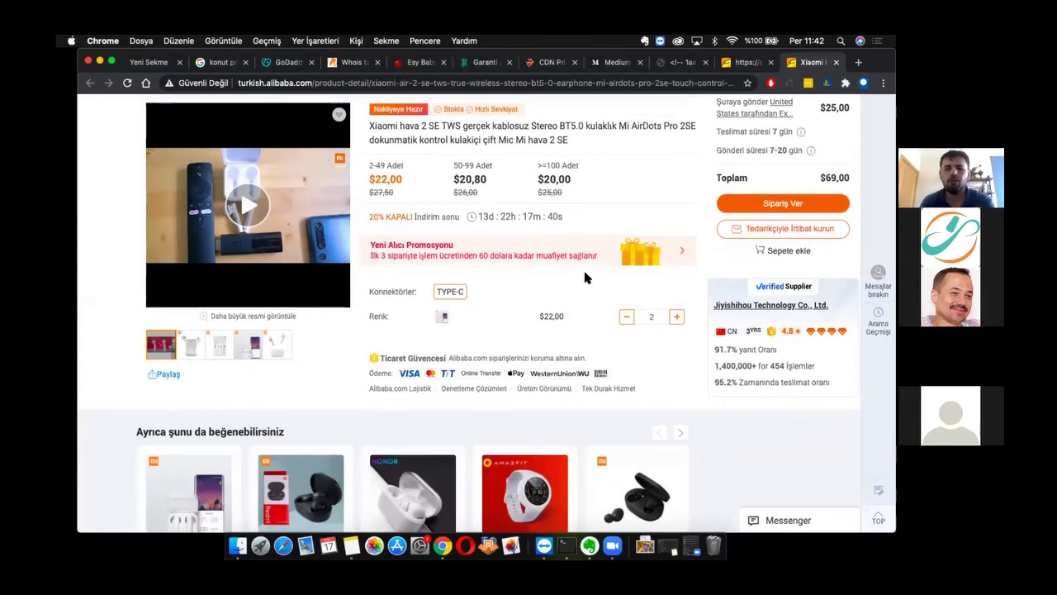
scroll(583, 267, "down", 4)
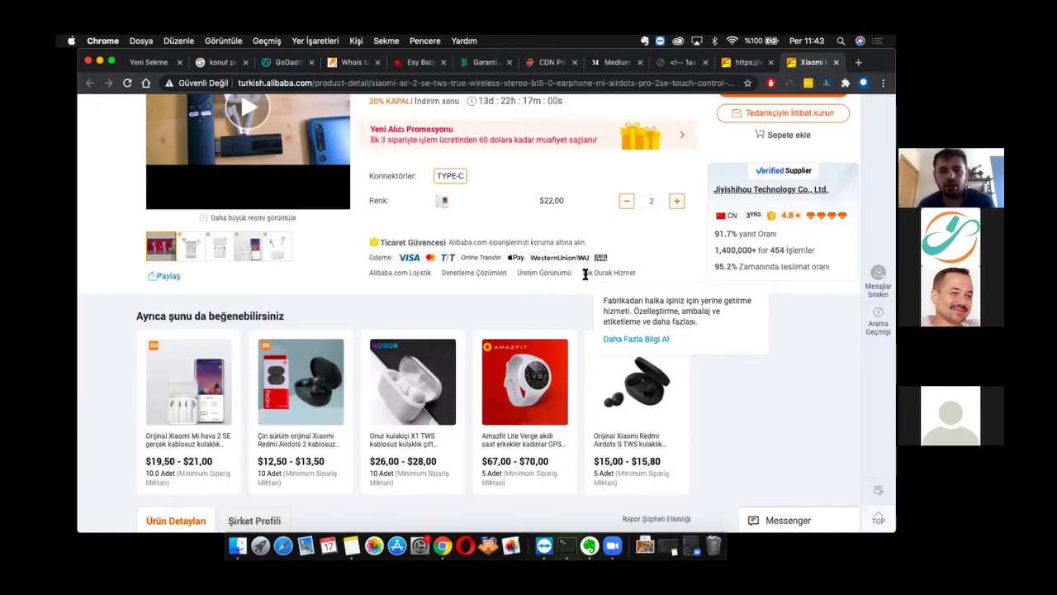
scroll(585, 274, "up", 5)
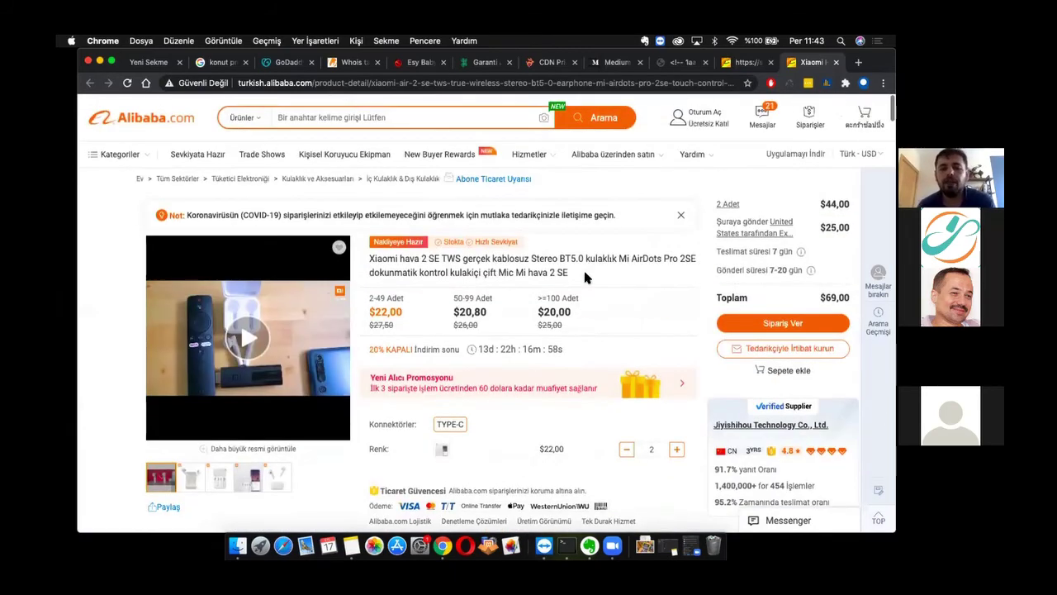
scroll(585, 278, "down", 3)
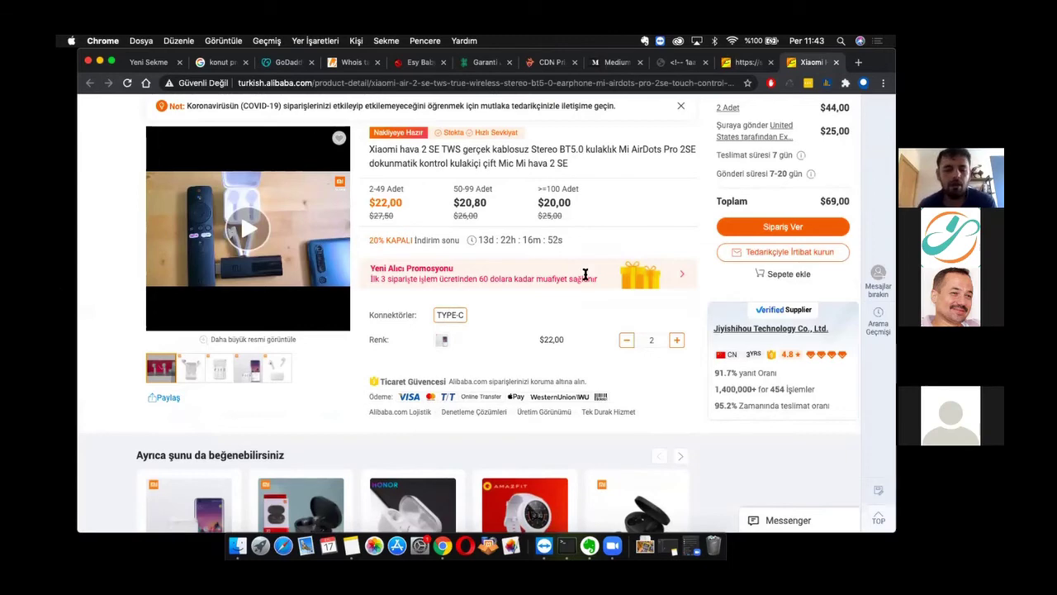
scroll(585, 274, "down", 3)
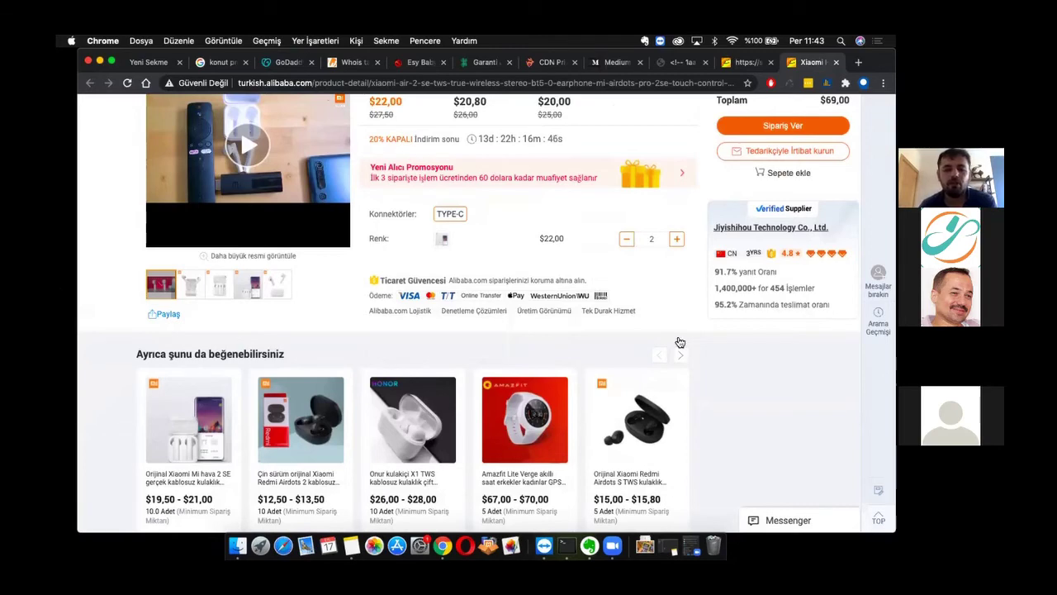
View the recommended similar products and the quick details and packaging sections, and return to the start of the product page
scroll(678, 339, "down", 3)
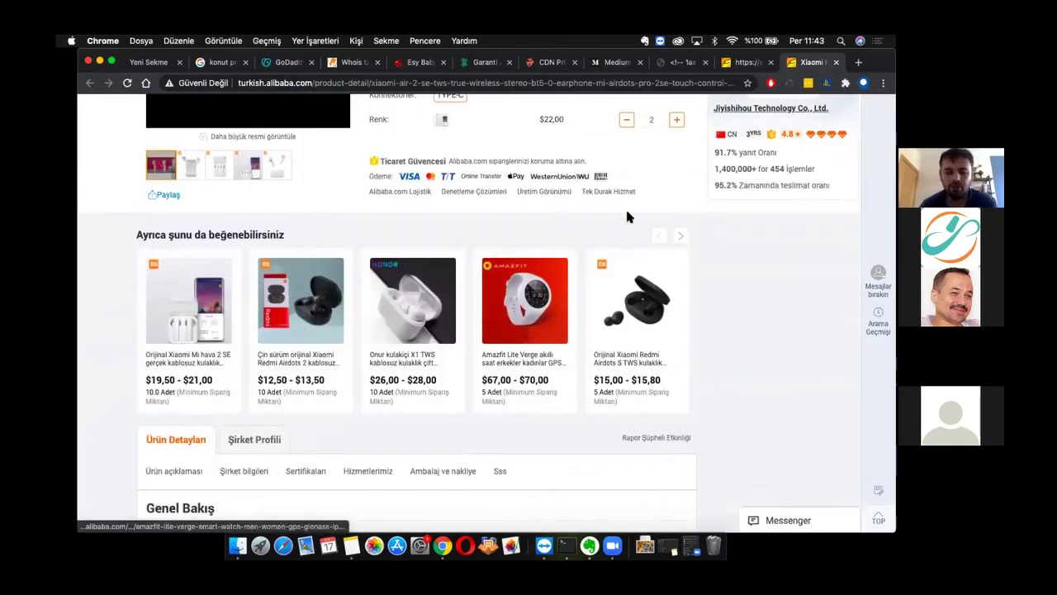
scroll(625, 206, "down", 5)
scroll(572, 310, "down", 5)
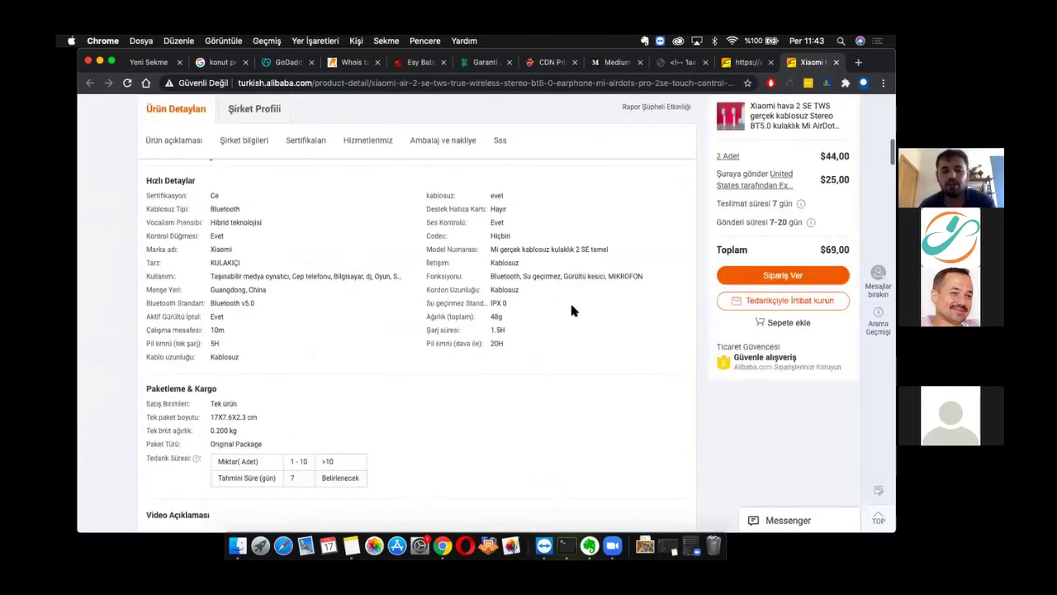
scroll(573, 310, "up", 10)
scroll(572, 310, "up", 8)
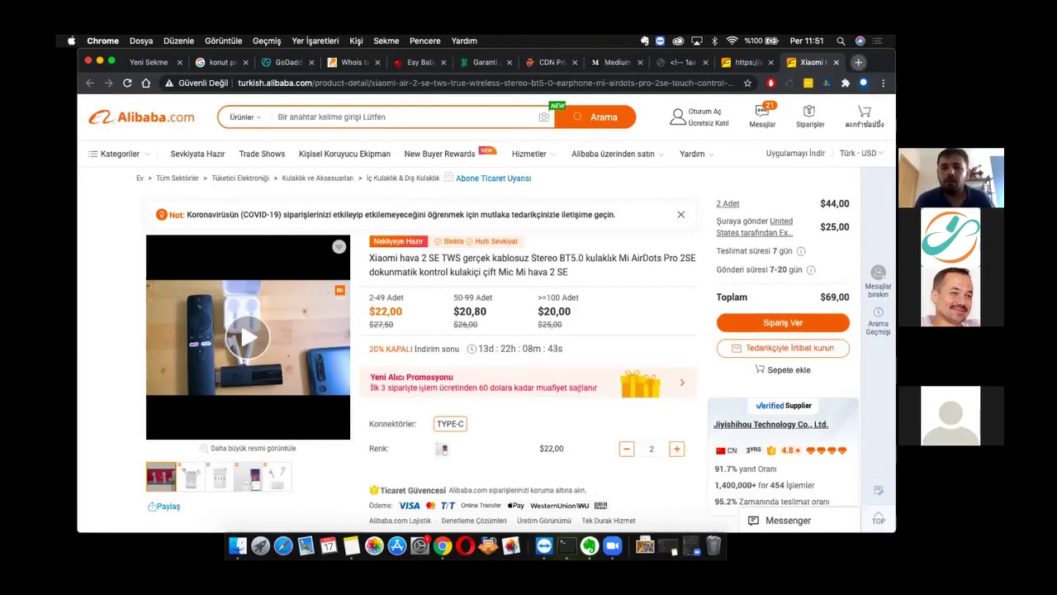
Open a new browser tab for a web search
left_click(859, 62)
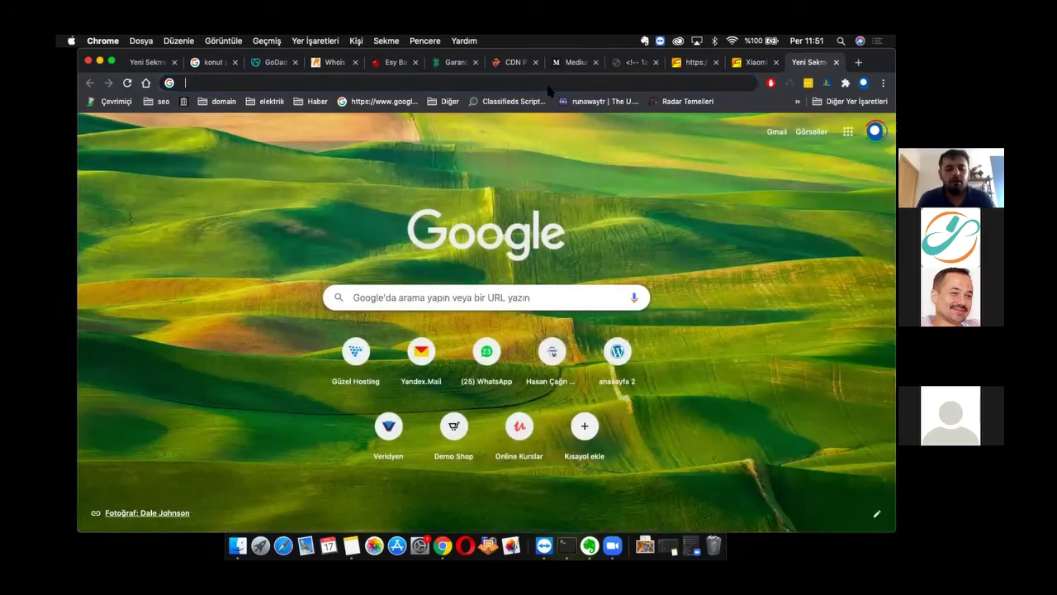
left_click(547, 83)
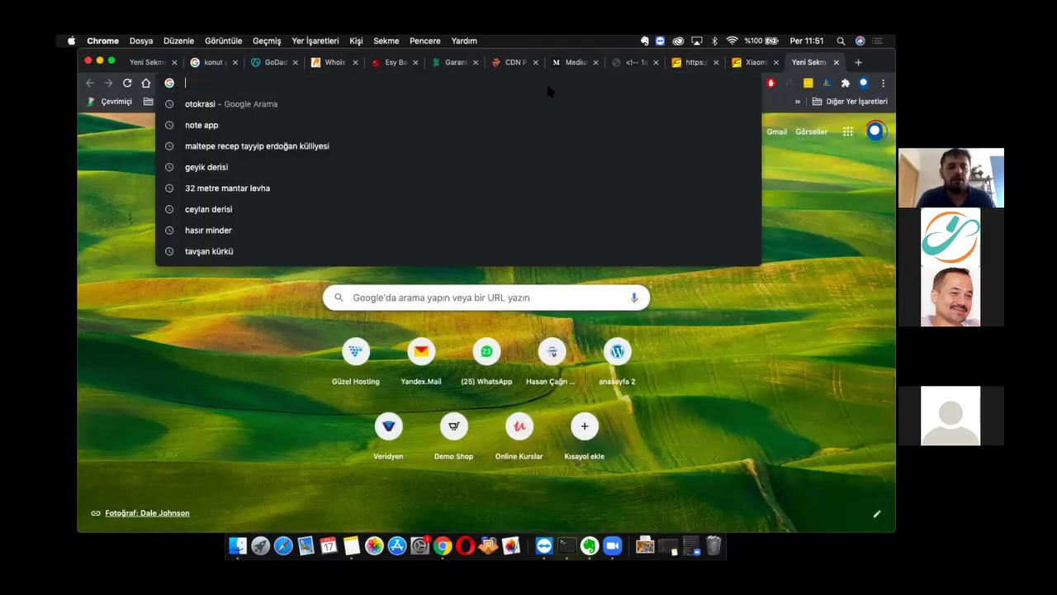
type("webmaster")
key("BackSpace")
key("BackSpace")
key("BackSpace")
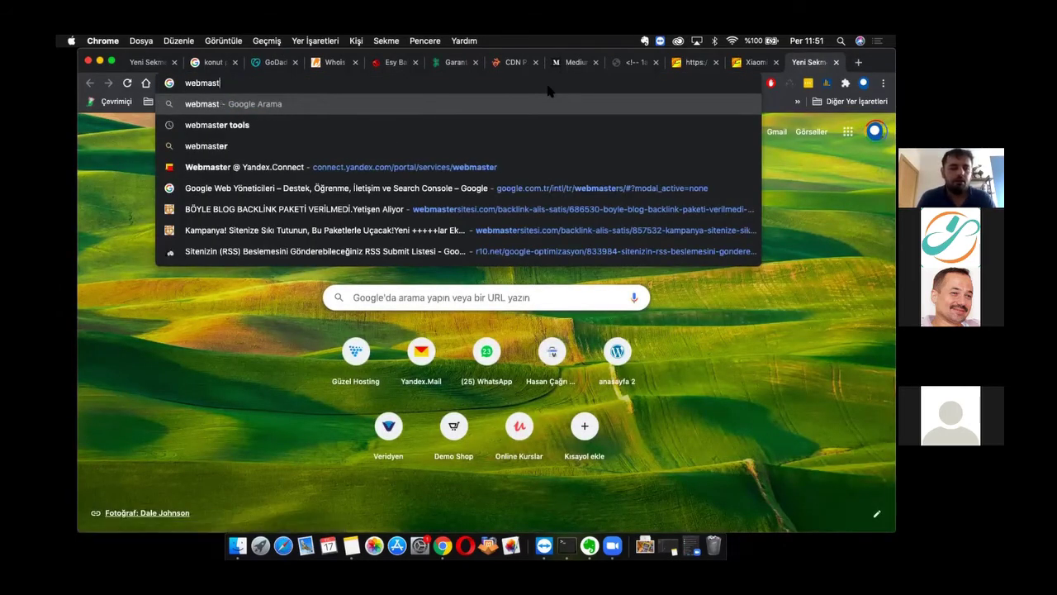
key("BackSpace")
key("BackSpace")
key("BackSpace")
key("BackSpace")
key("BackSpace")
key("BackSpace")
key("BackSpace")
Search Google for "google seacrh console" and select the query text on the results page
type("g")
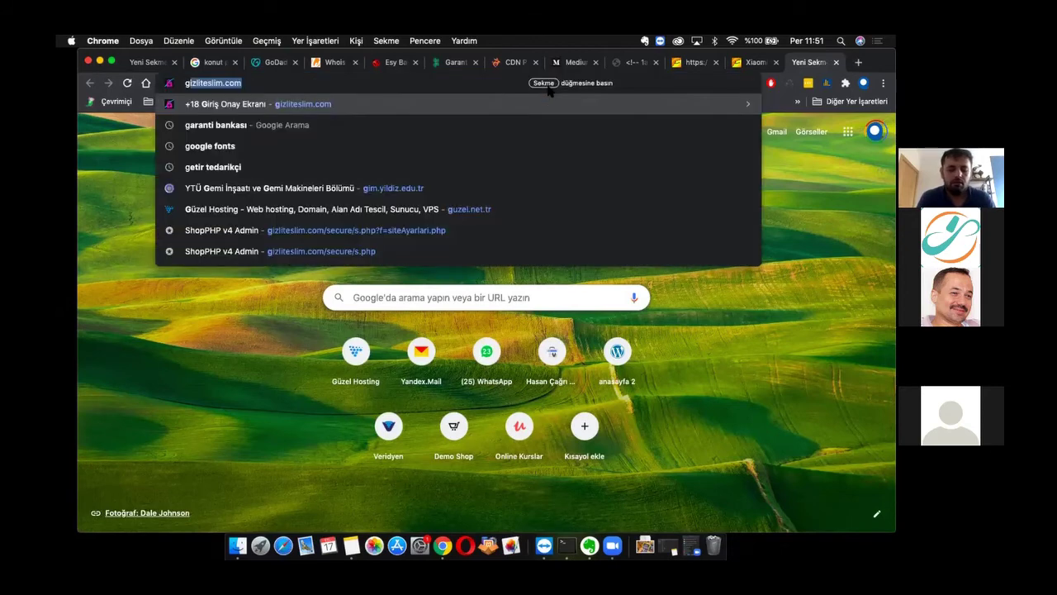
type("oogle searcrh c")
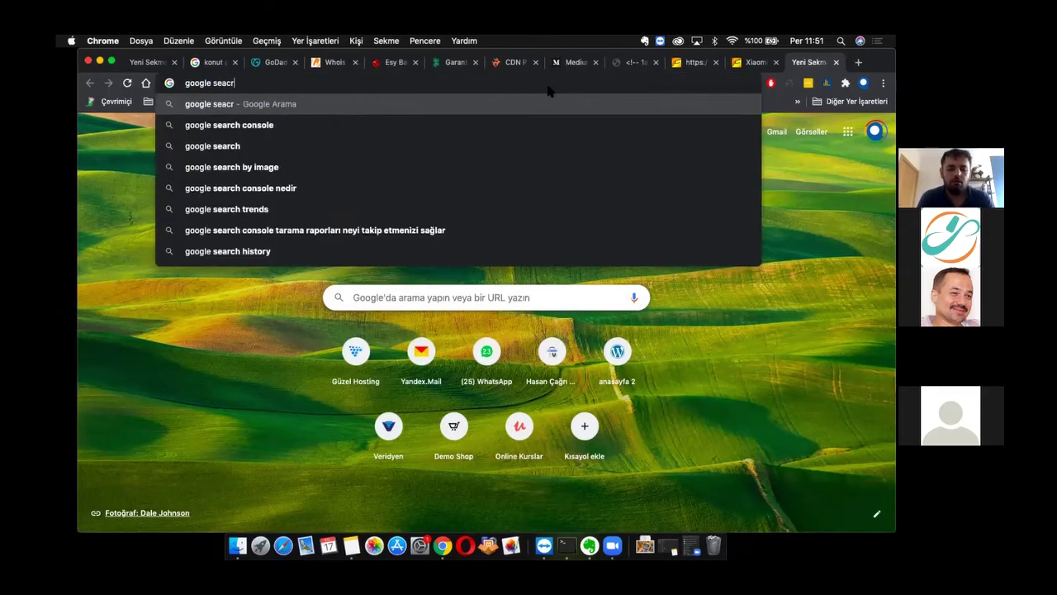
type("onsol")
type("e")
key("Return")
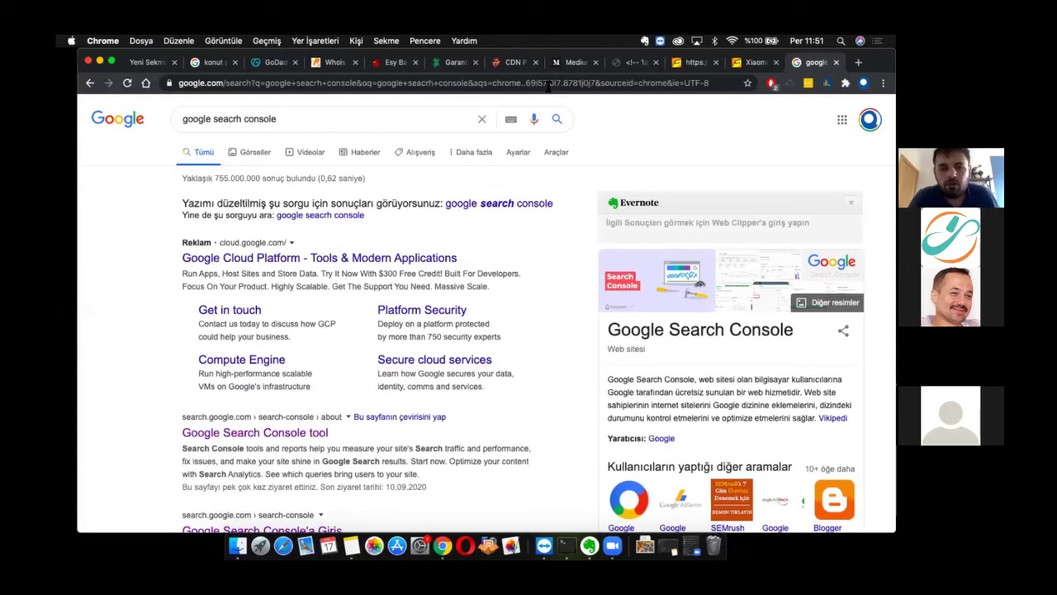
left_click(294, 113)
triple_click(294, 112)
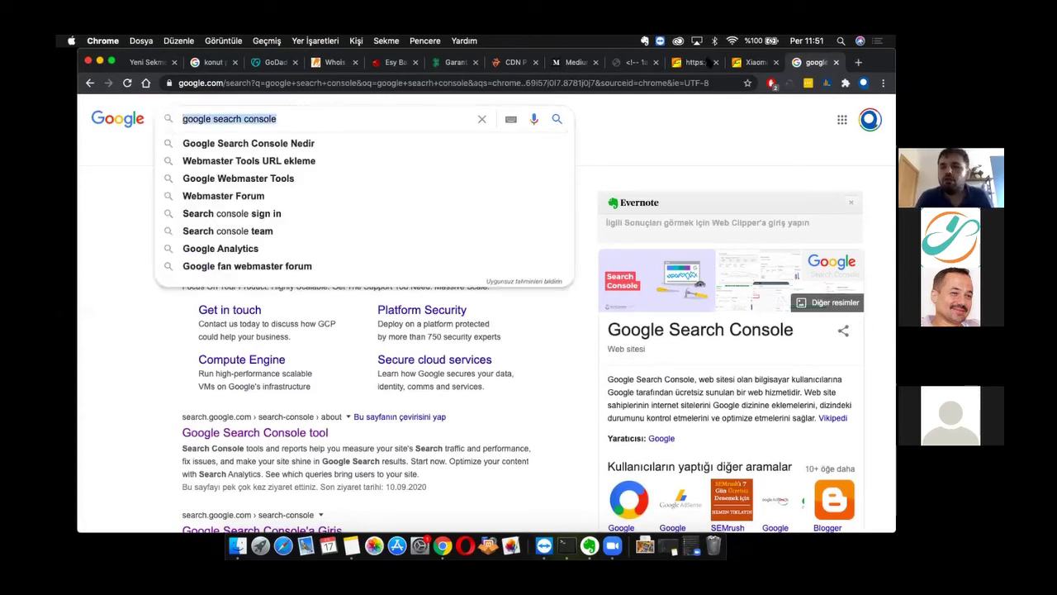
In a new tab, run a site: search on the www address of the trainer's personal website and highlight the result count
left_click(858, 62)
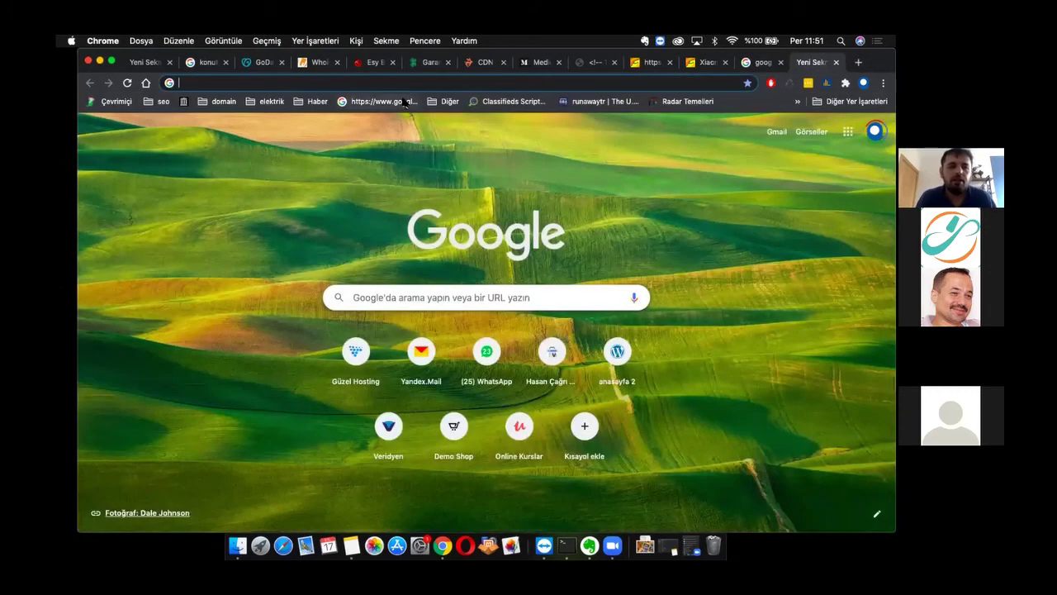
type("site:")
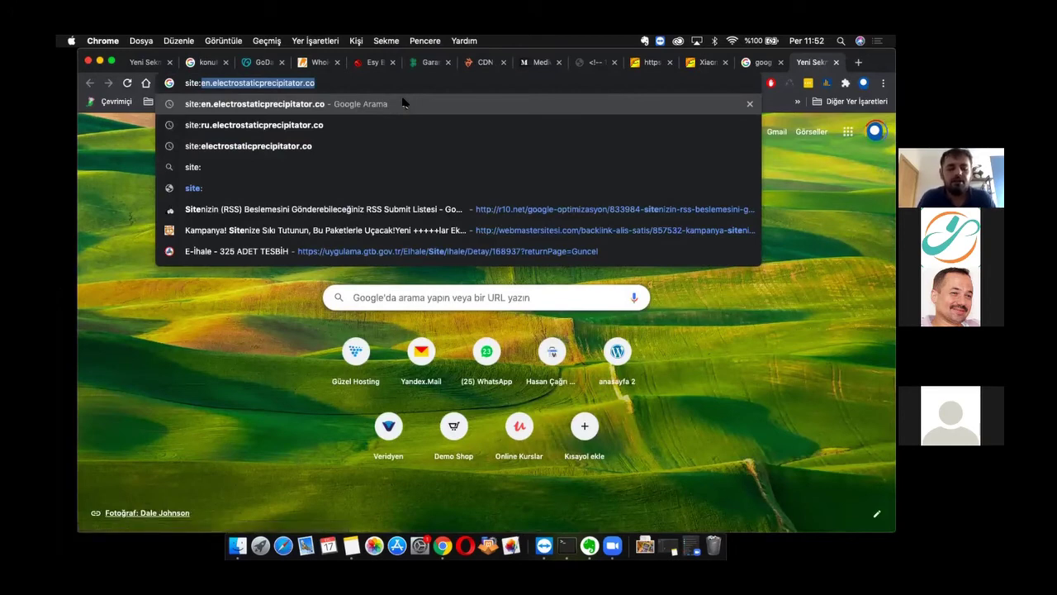
type("www.cagri")
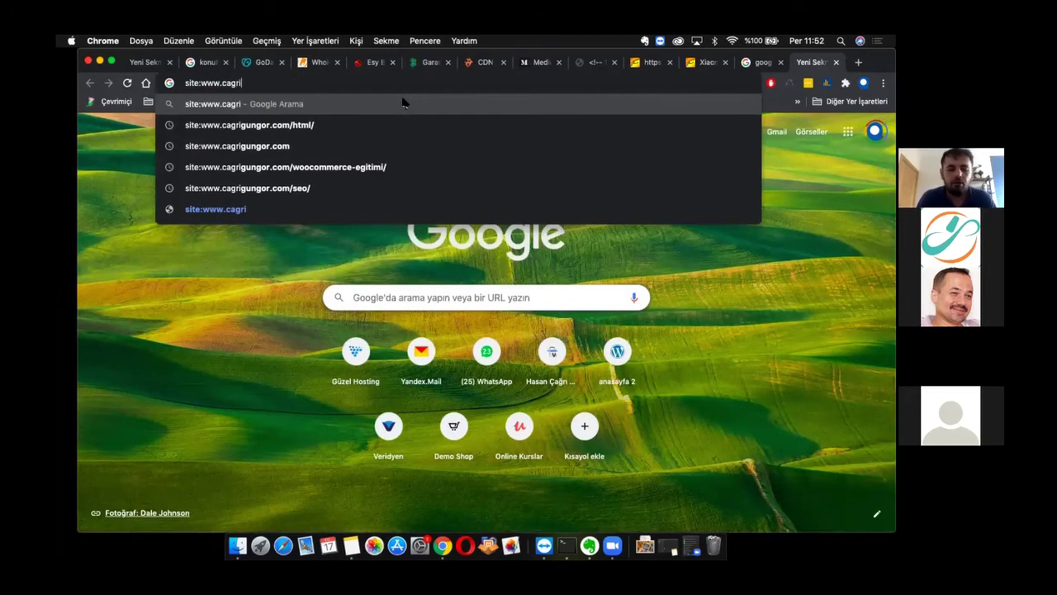
type("gungor.com")
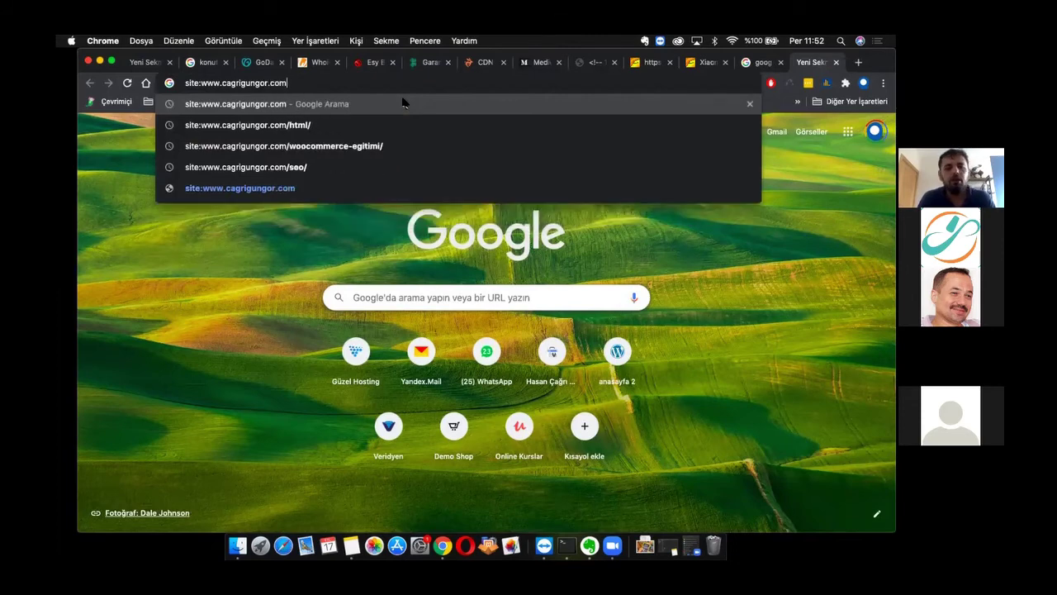
key("Return")
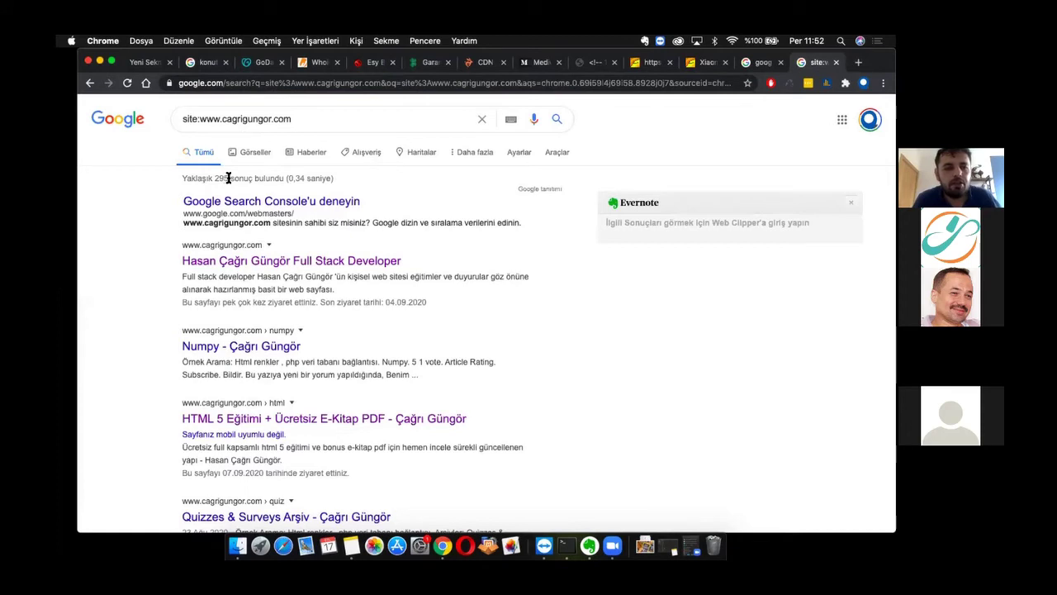
left_click_drag(228, 177, 214, 174)
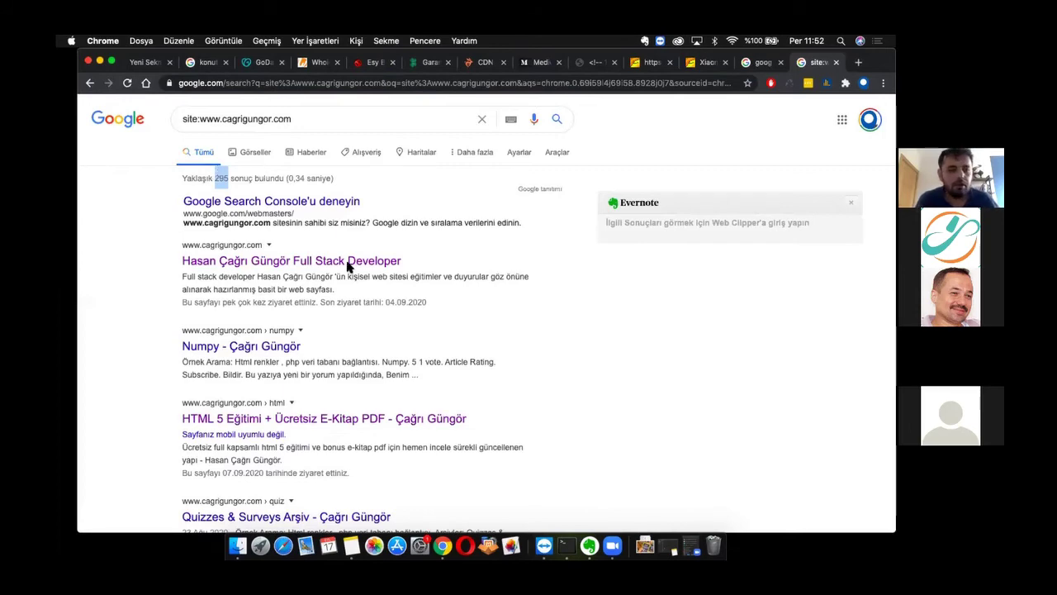
scroll(347, 269, "down", 3)
scroll(346, 290, "up", 3)
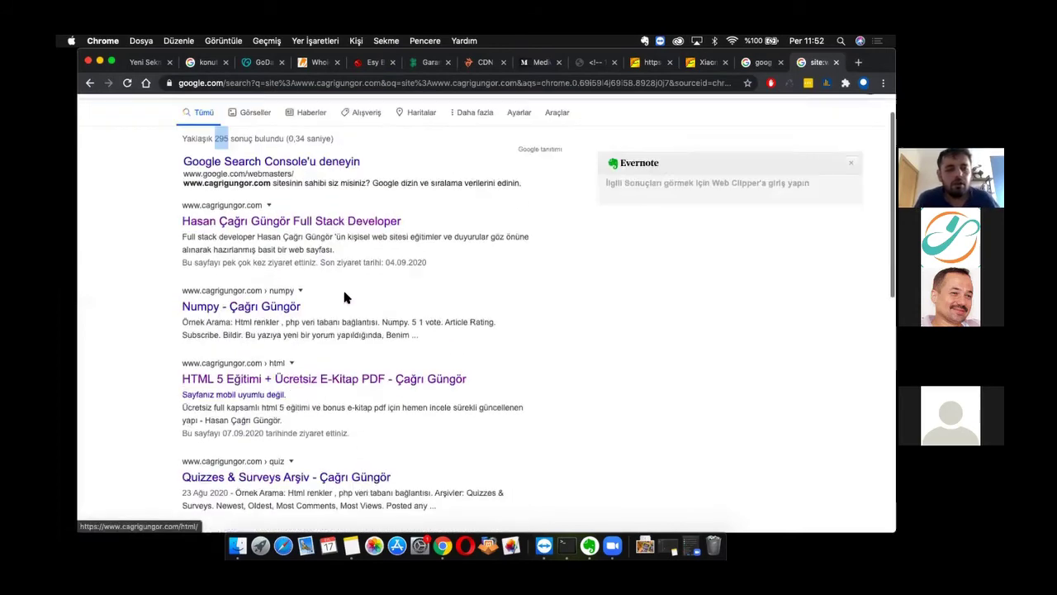
scroll(290, 124, "down", 1)
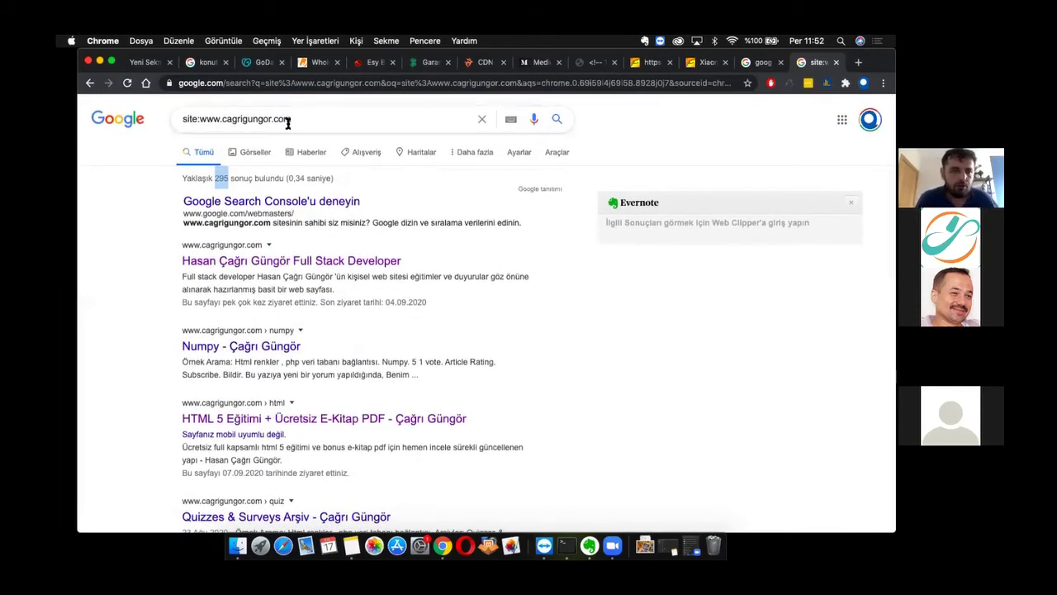
left_click(298, 120)
key("BackSpace")
key("BackSpace")
key("BackSpace")
key("BackSpace")
key("BackSpace")
key("BackSpace")
key("BackSpace")
key("BackSpace")
key("BackSpace")
key("BackSpace")
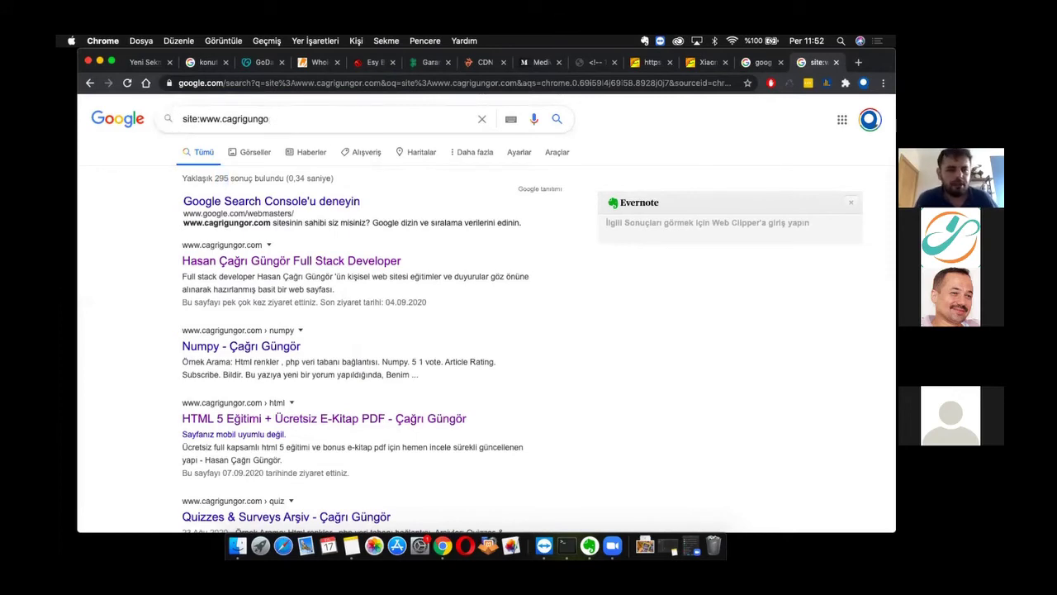
key("BackSpace")
key("BackSpace")
key("BackSpace")
key("BackSpace")
key("BackSpace")
key("BackSpace")
key("BackSpace")
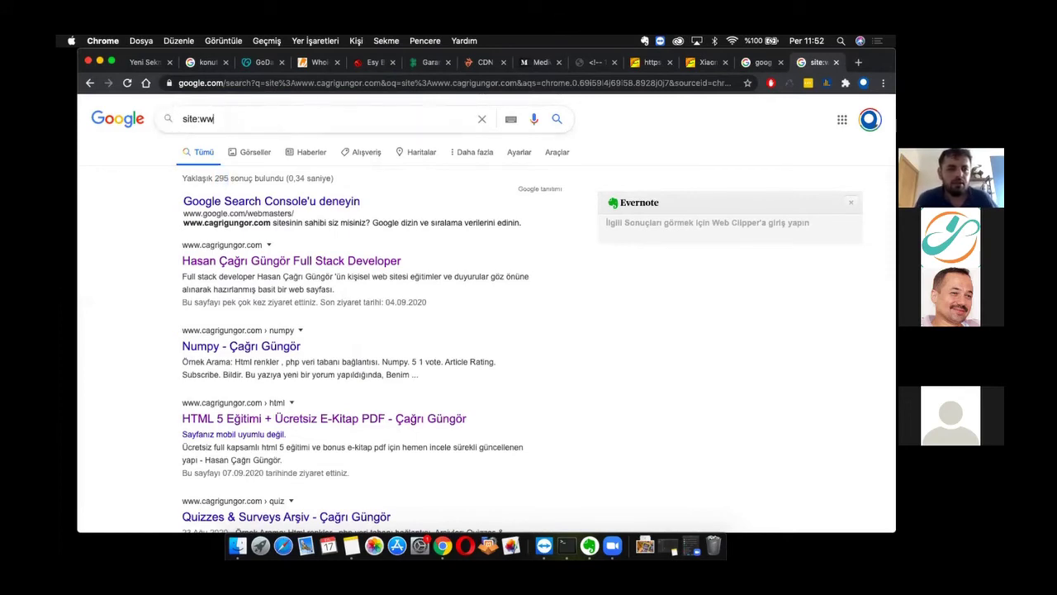
type("w.h")
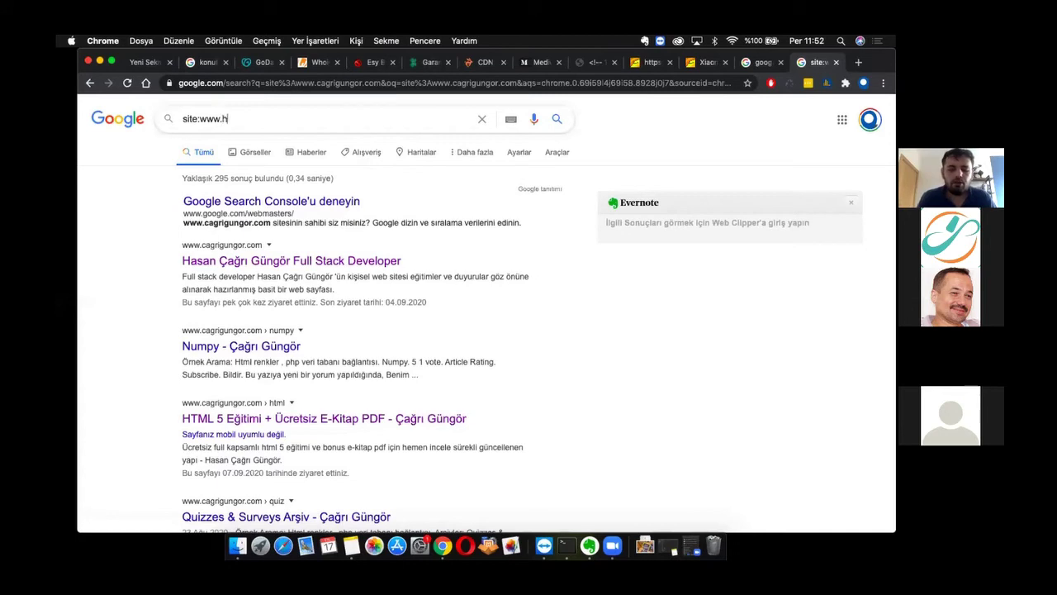
type("epsiburad")
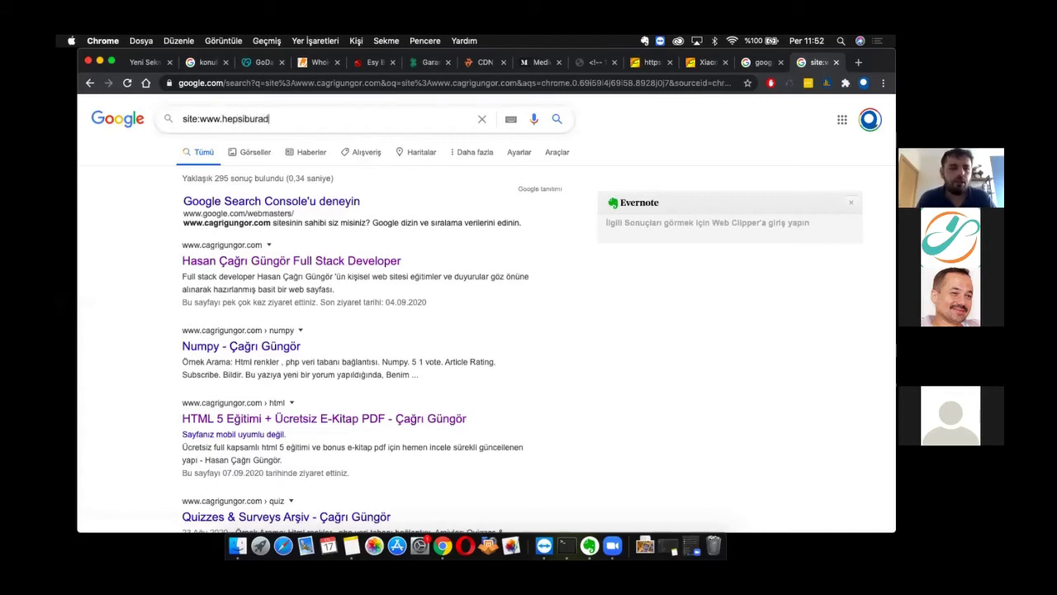
type("a.com")
key("Return")
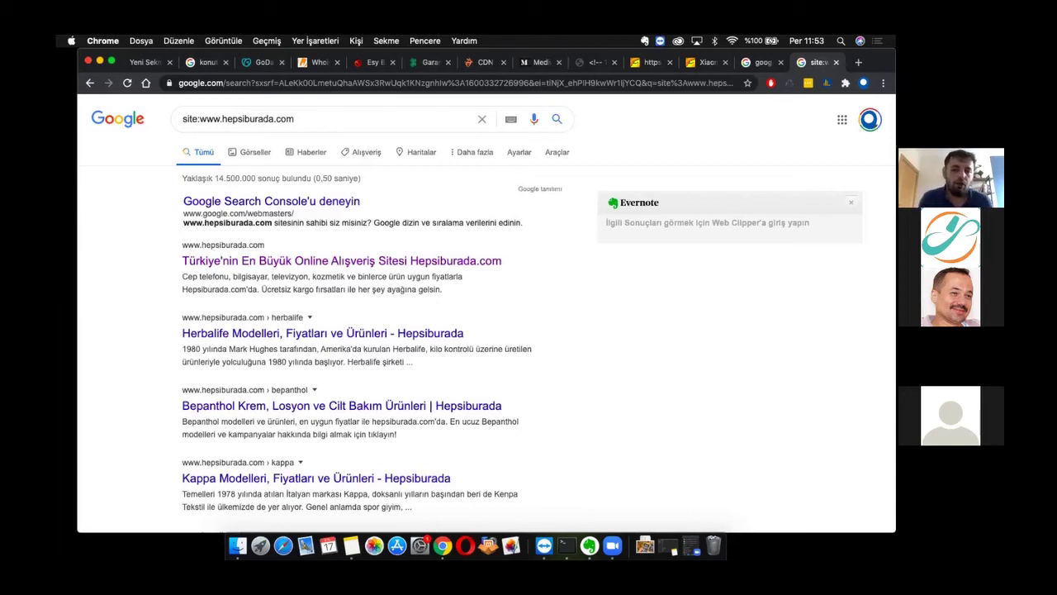
Return to the Search Console search results, open the Google Search Console tool page and start the tool
left_click(757, 65)
left_click(529, 334)
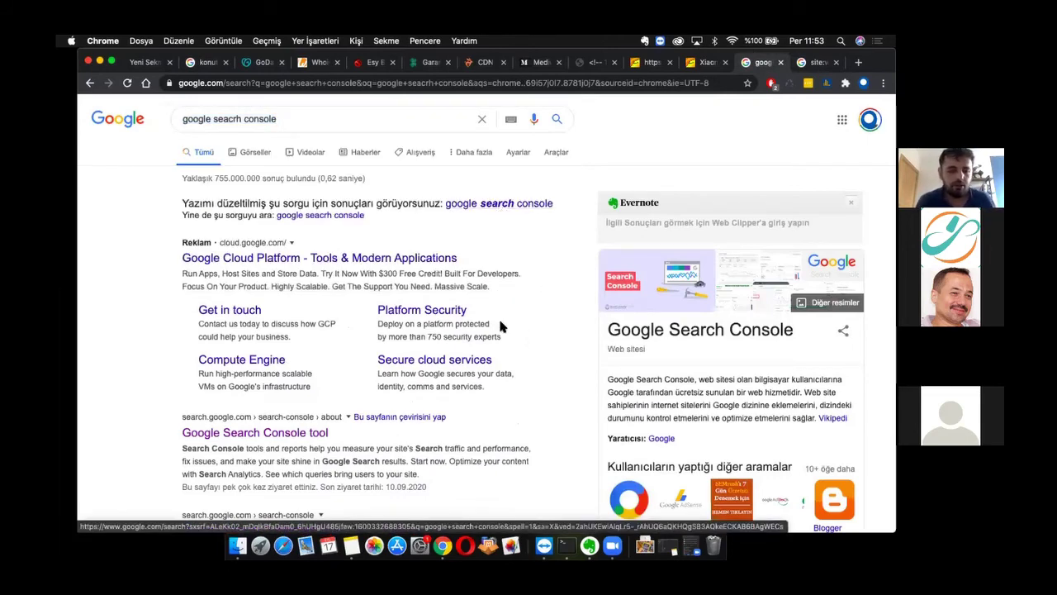
scroll(499, 326, "down", 2)
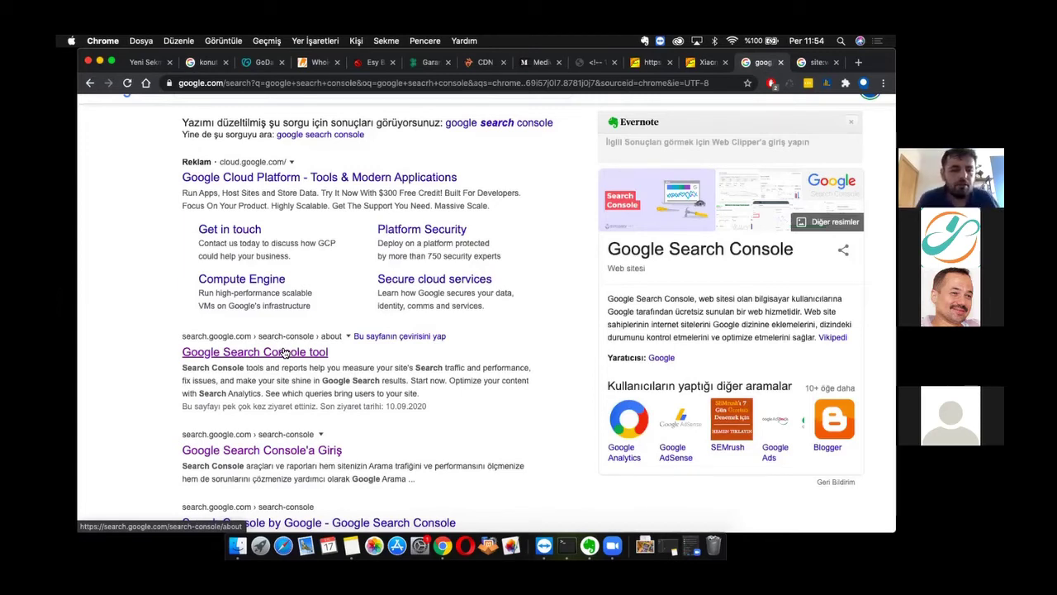
left_click(284, 354)
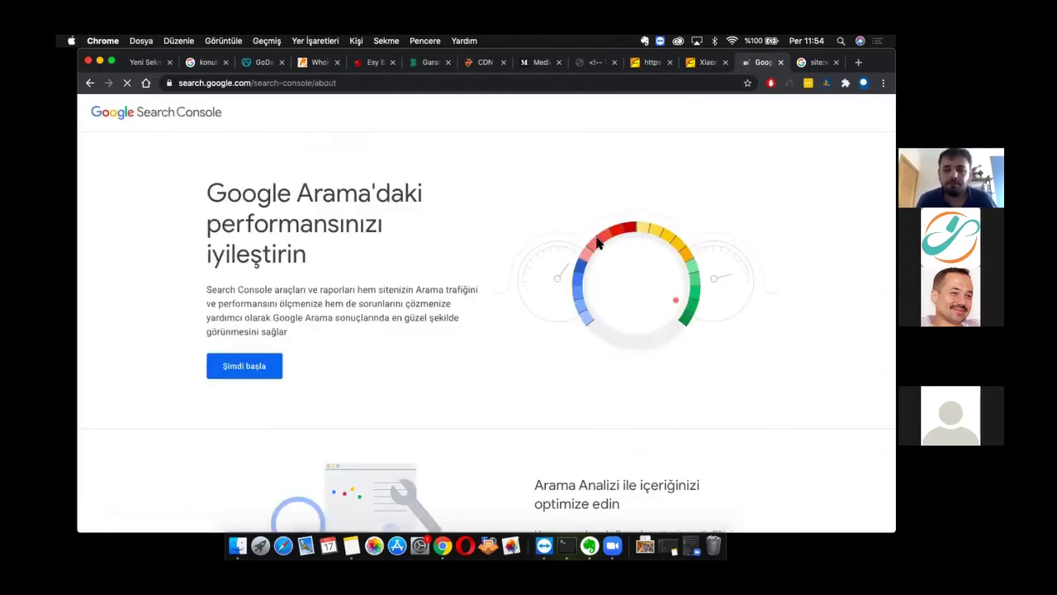
left_click(260, 376)
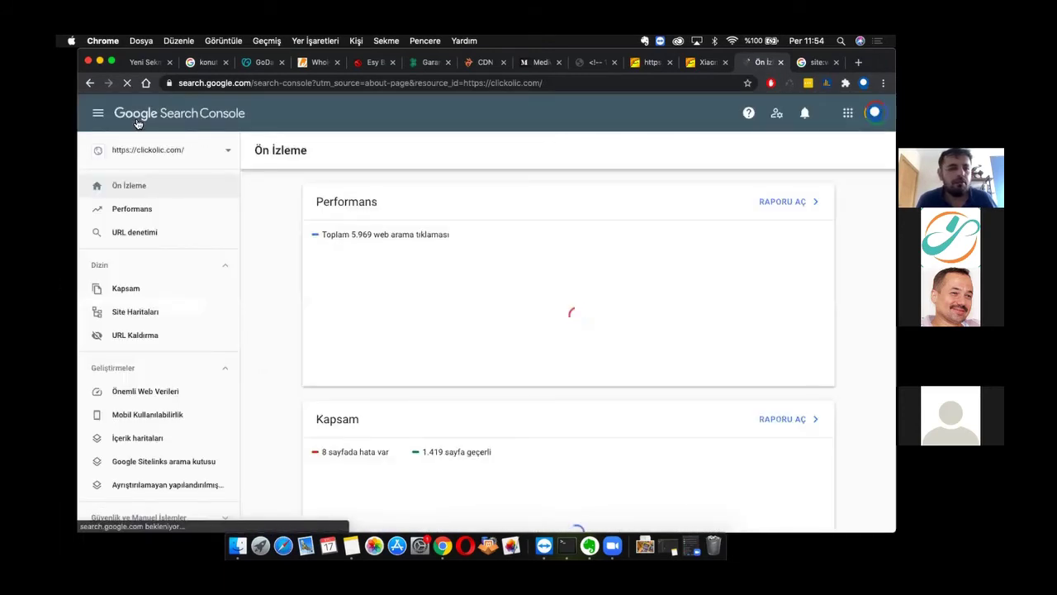
Look through the list of registered properties and start adding a new property
left_click(219, 161)
scroll(208, 337, "down", 10)
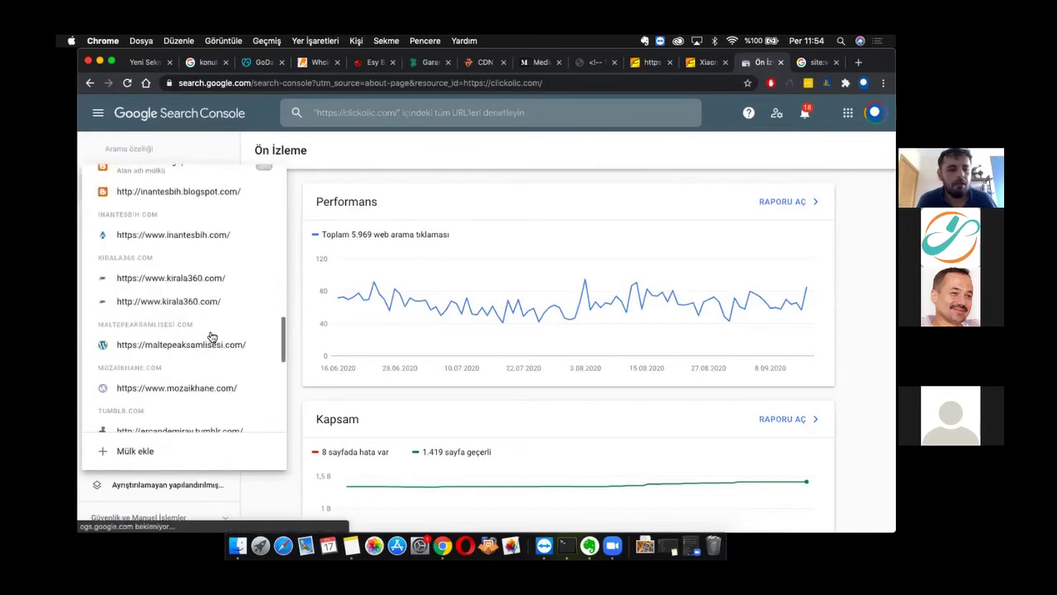
left_click(143, 451)
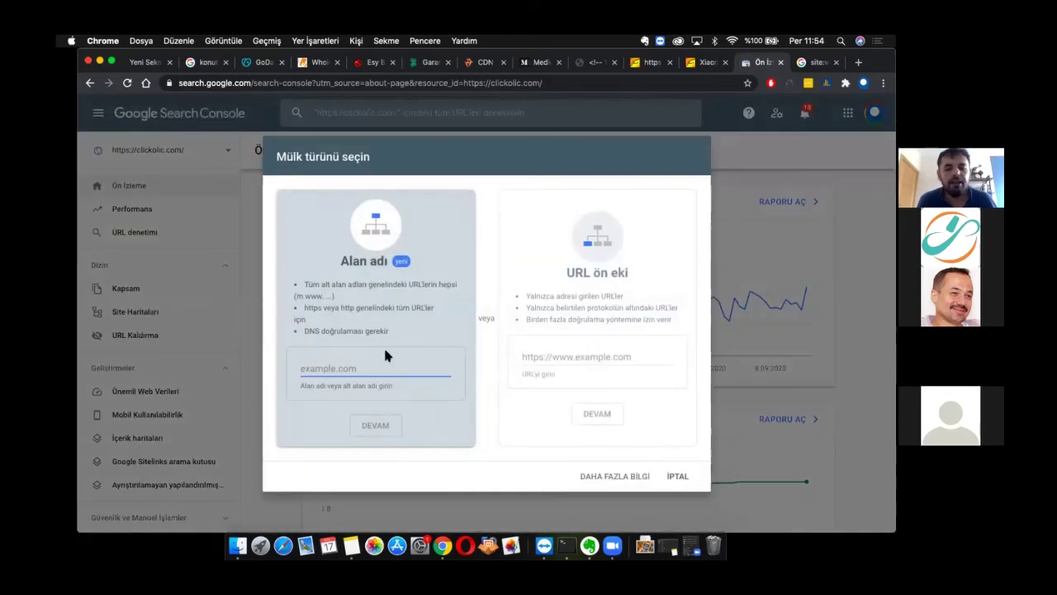
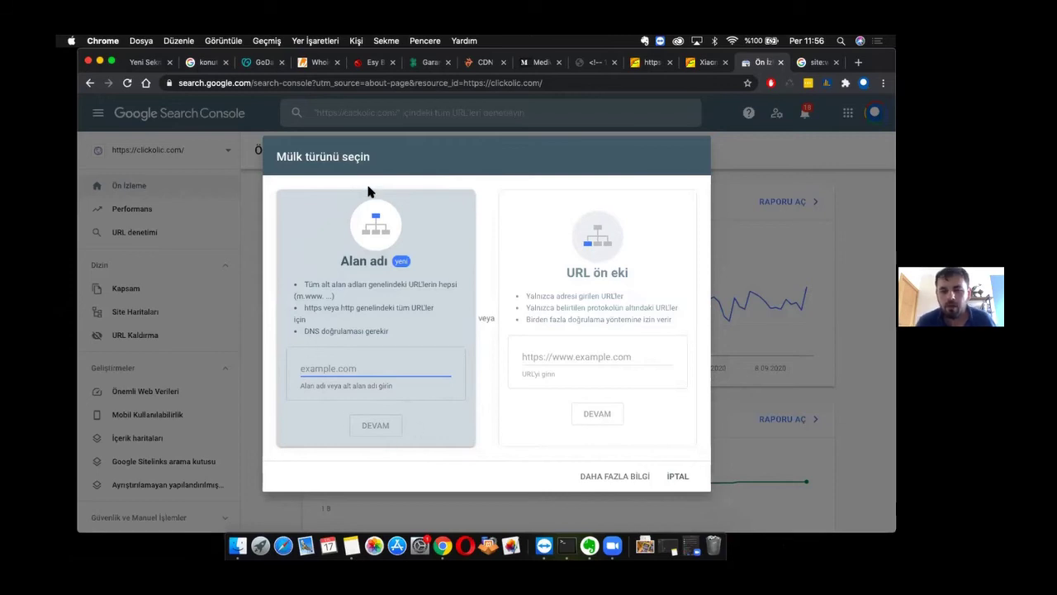
left_click(561, 361)
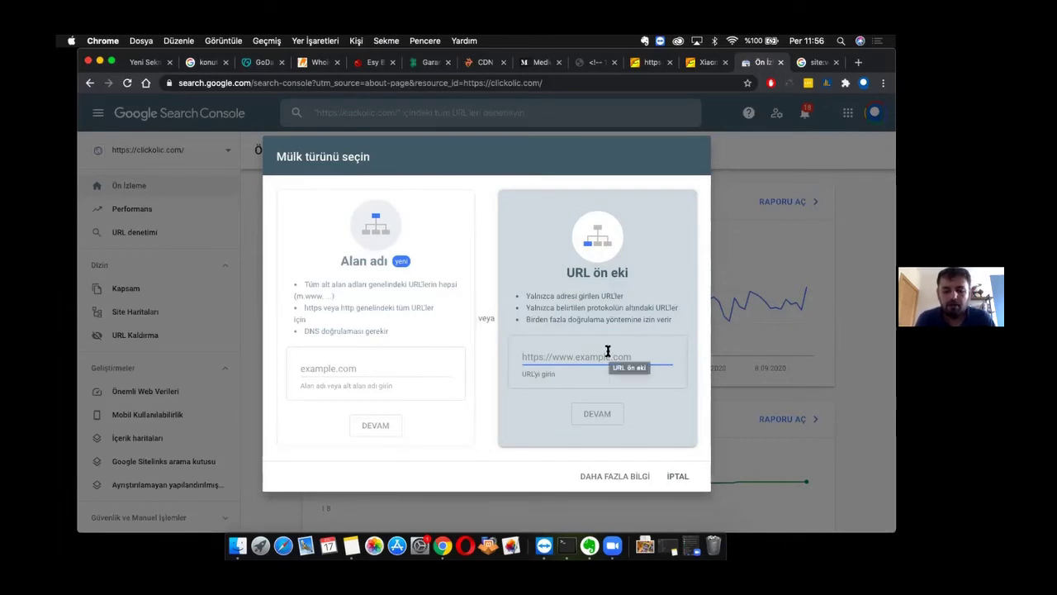
type("ht")
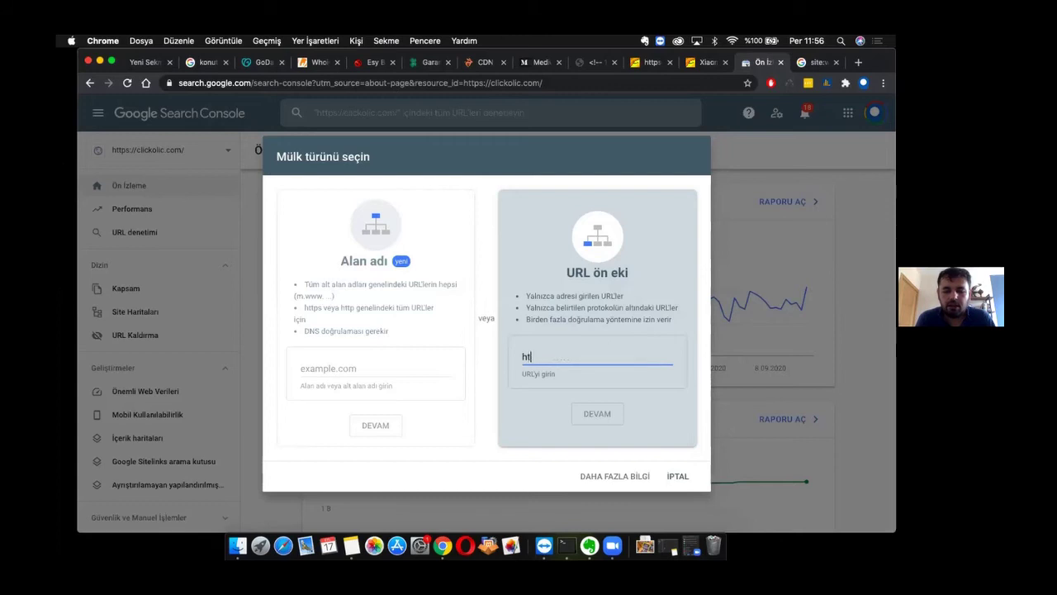
type("tps://")
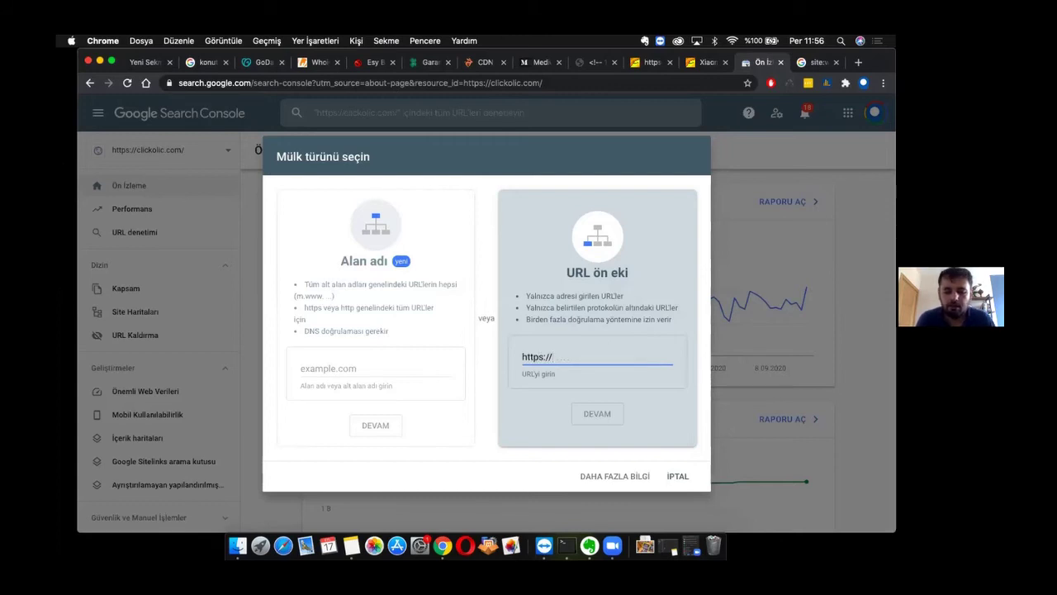
type("www.")
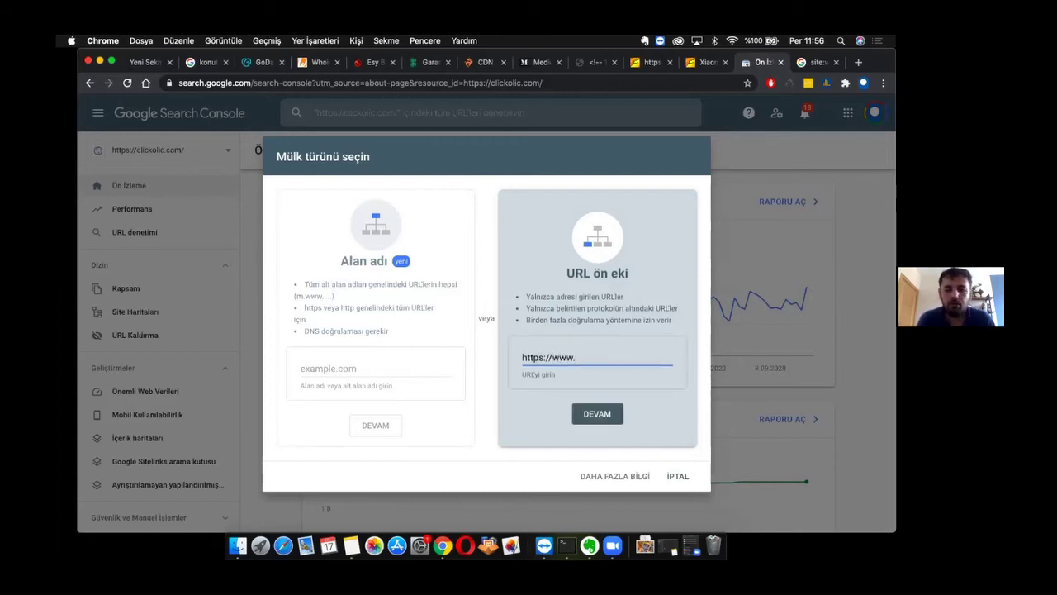
type("pide")
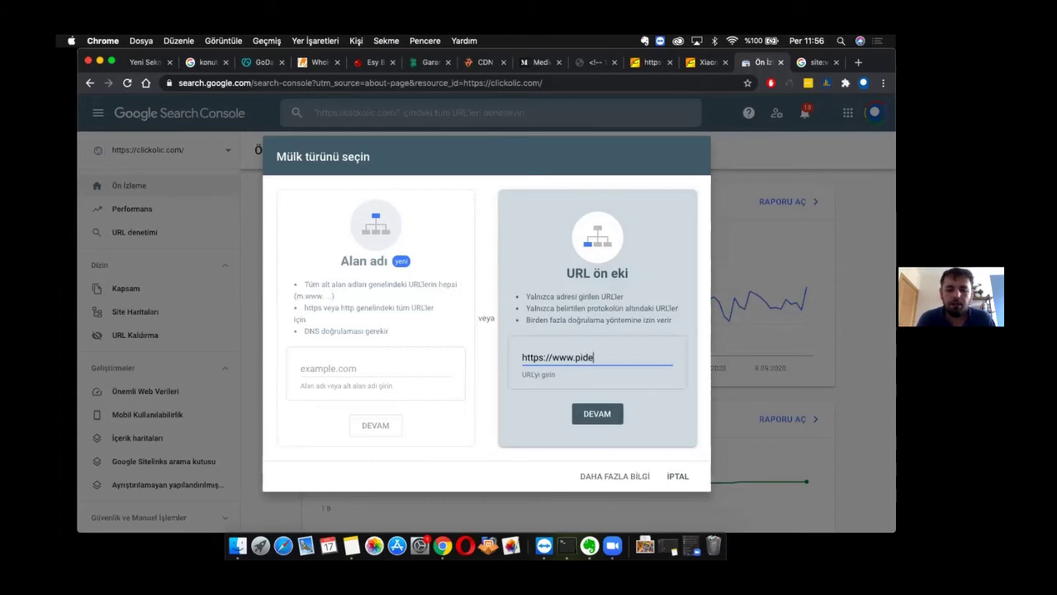
type("matic.com")
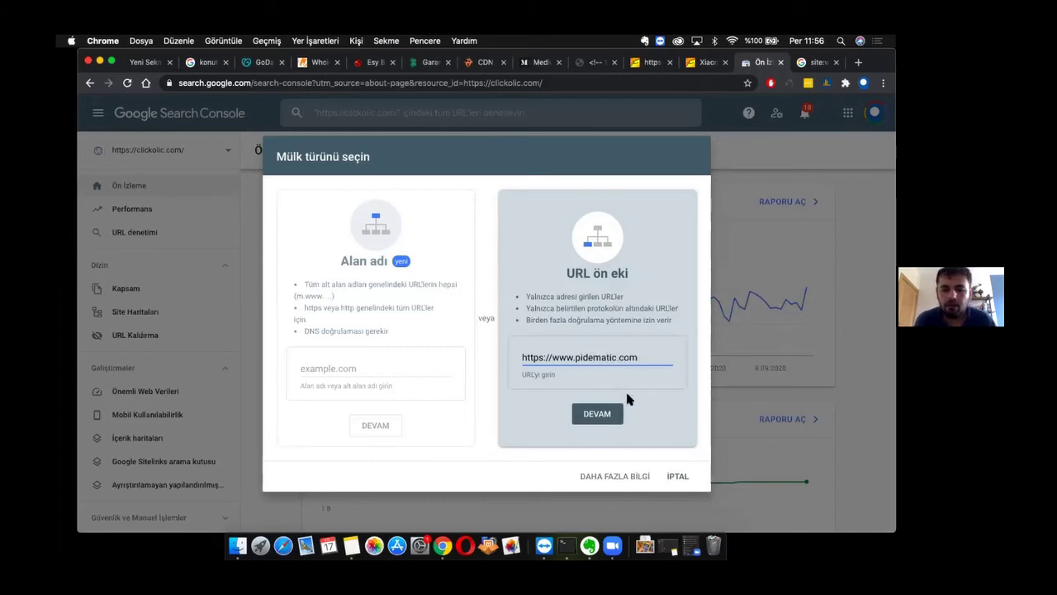
left_click(591, 412)
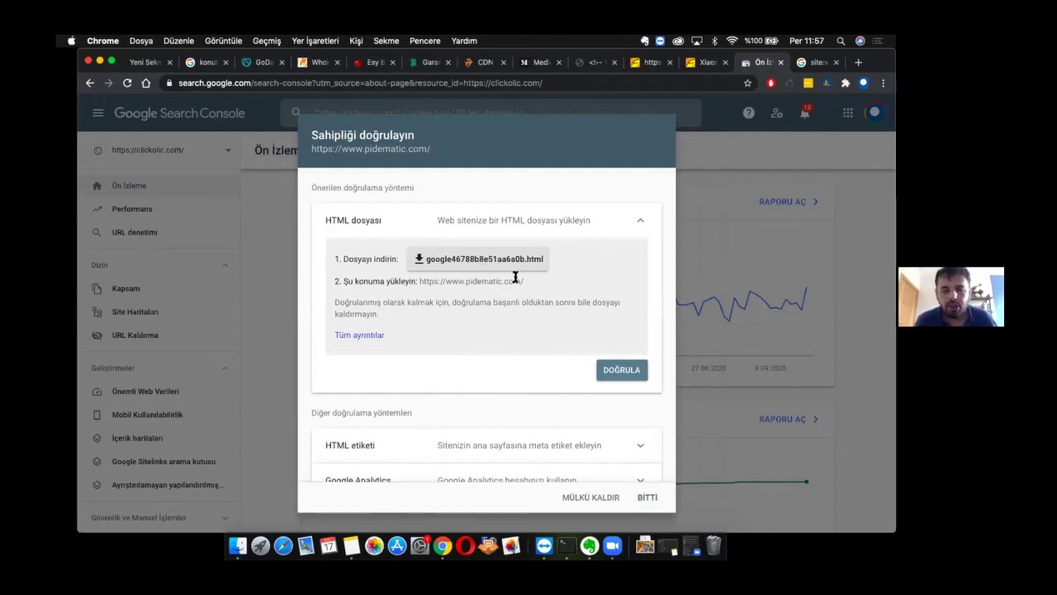
scroll(483, 265, "down", 2)
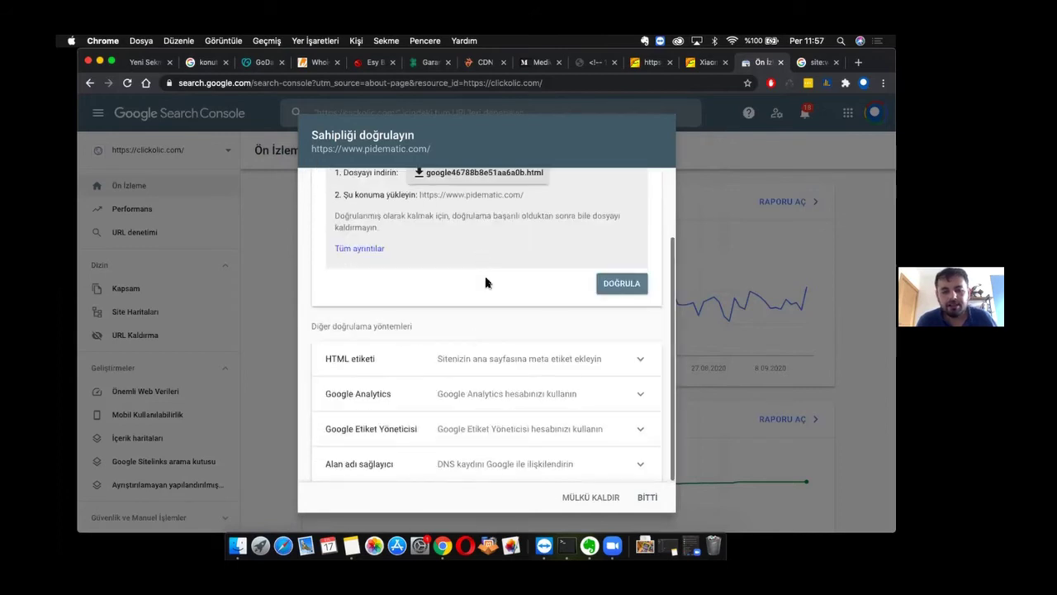
Examine the HTML tag verification method alongside the HTML file method for pidematic.com, and close the ownership verification dialog
left_click(465, 361)
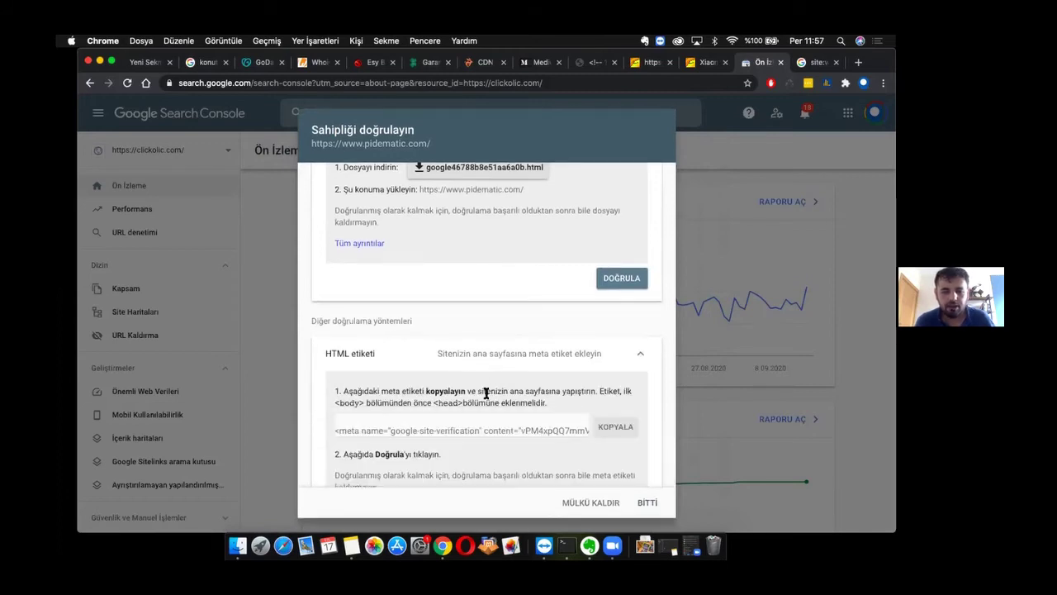
scroll(460, 395, "down", 2)
scroll(461, 398, "down", 1)
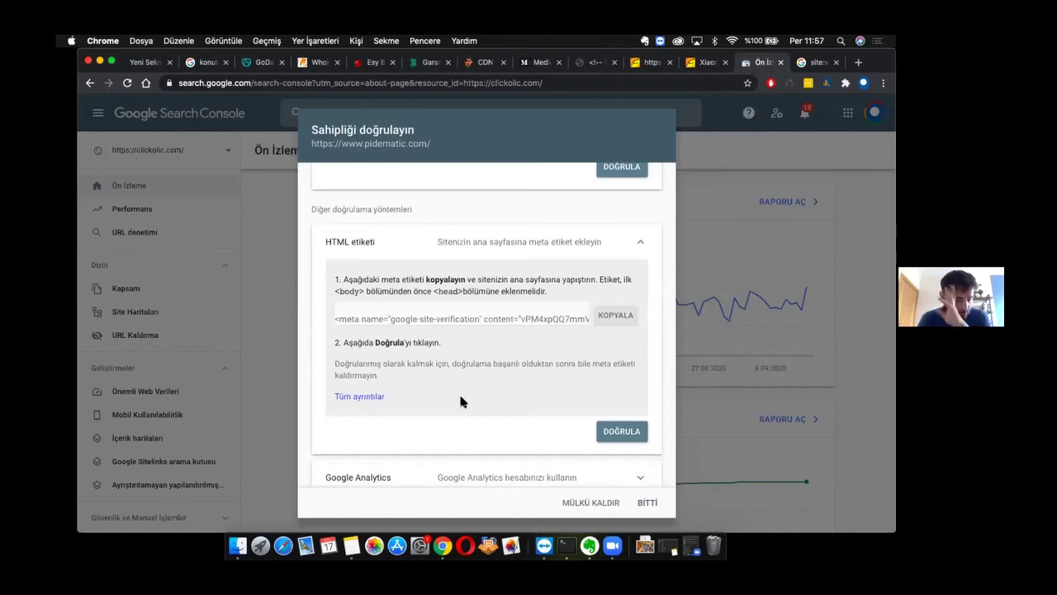
scroll(461, 400, "up", 5)
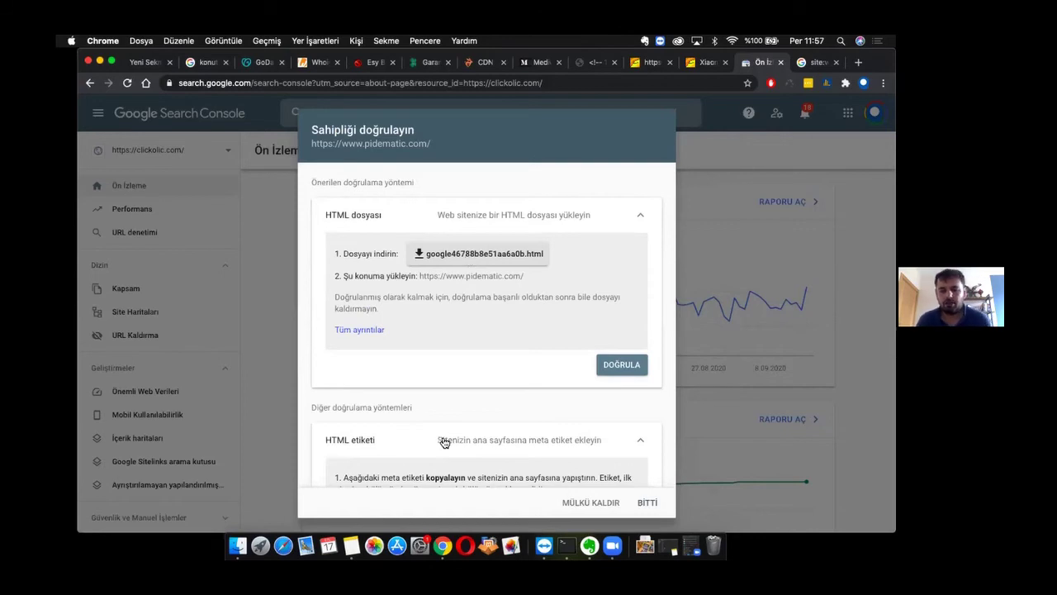
scroll(442, 440, "down", 2)
scroll(440, 442, "down", 1)
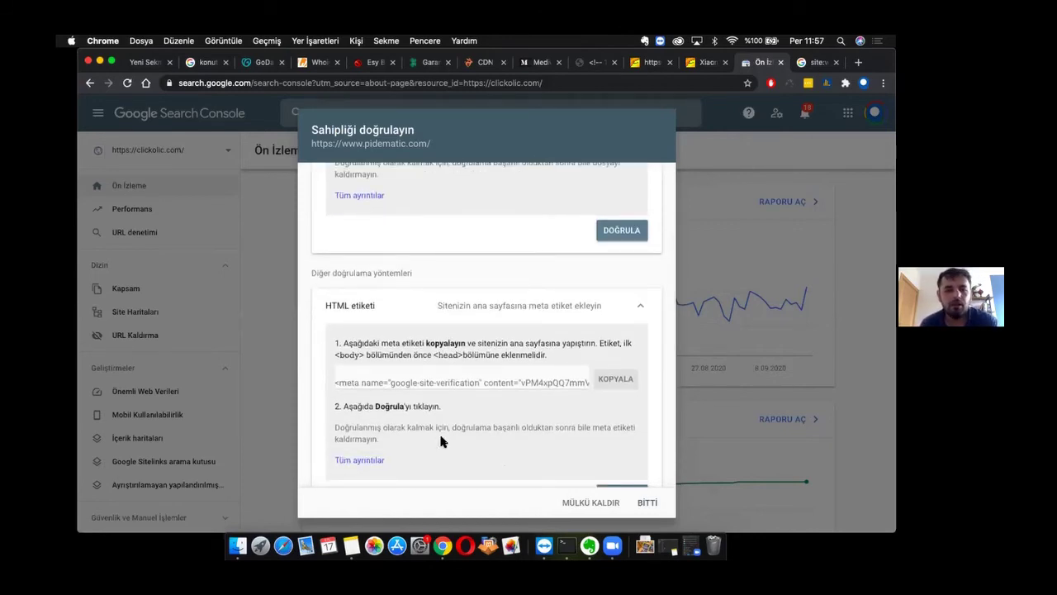
scroll(441, 442, "up", 2)
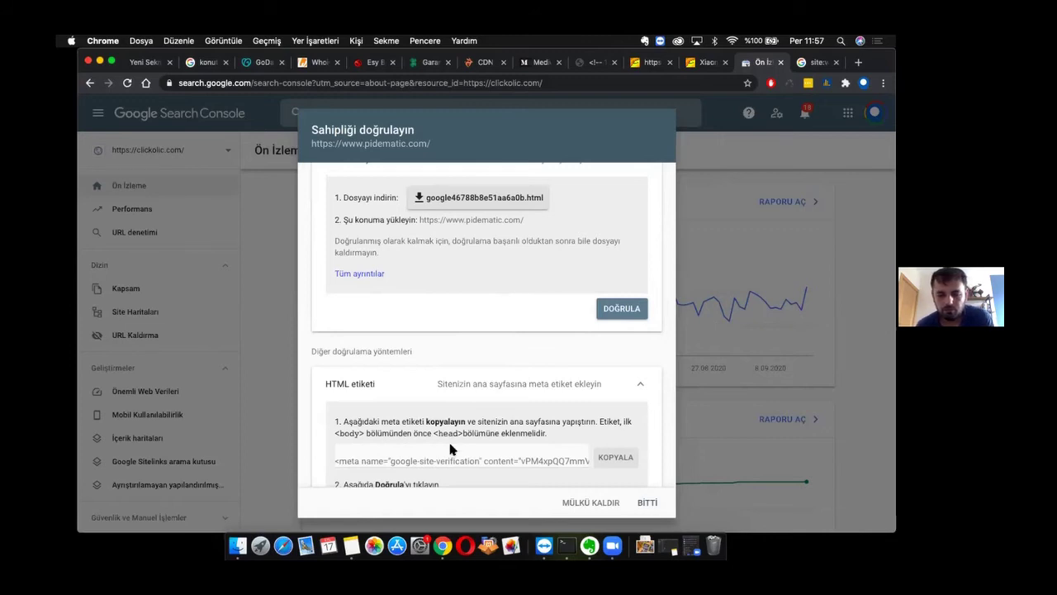
left_click(646, 502)
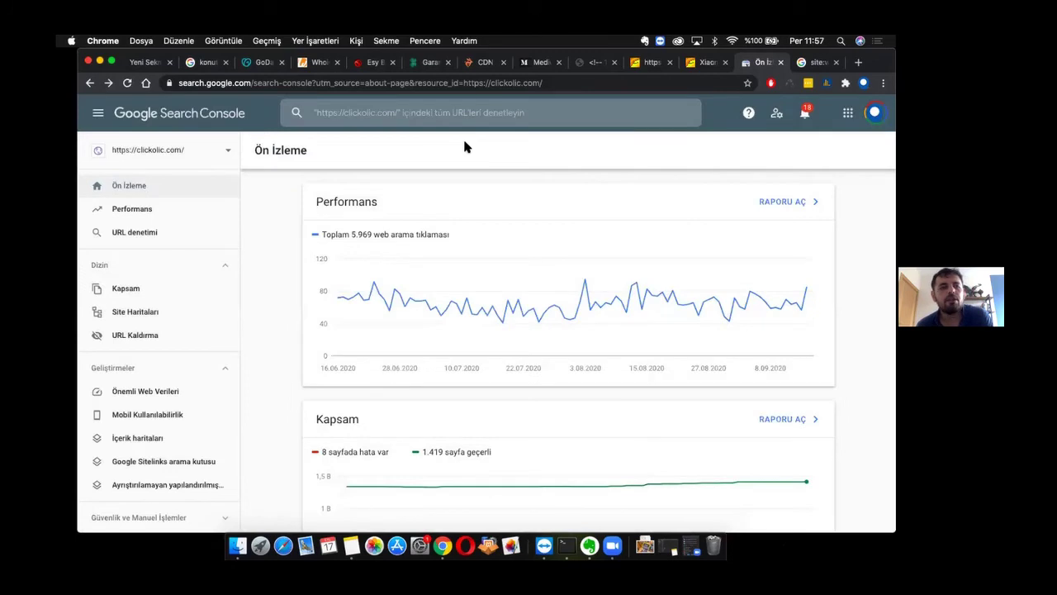
Switch to the property listed between autodessa.com and cinkopast.com and look over its performance and coverage overview
left_click(216, 150)
scroll(203, 295, "down", 1)
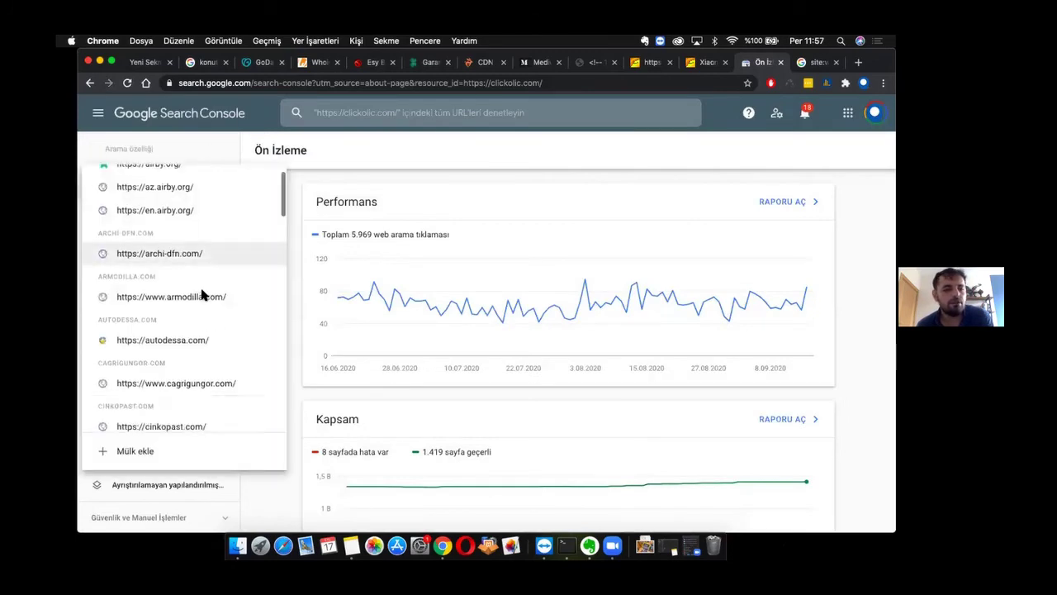
scroll(203, 295, "down", 1)
left_click(193, 250)
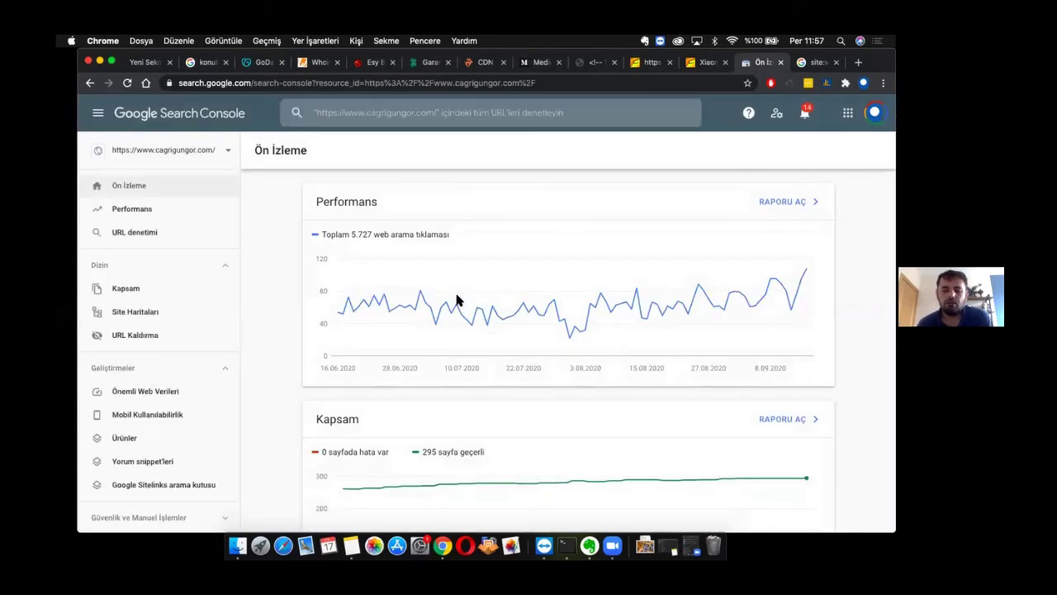
scroll(457, 300, "down", 3)
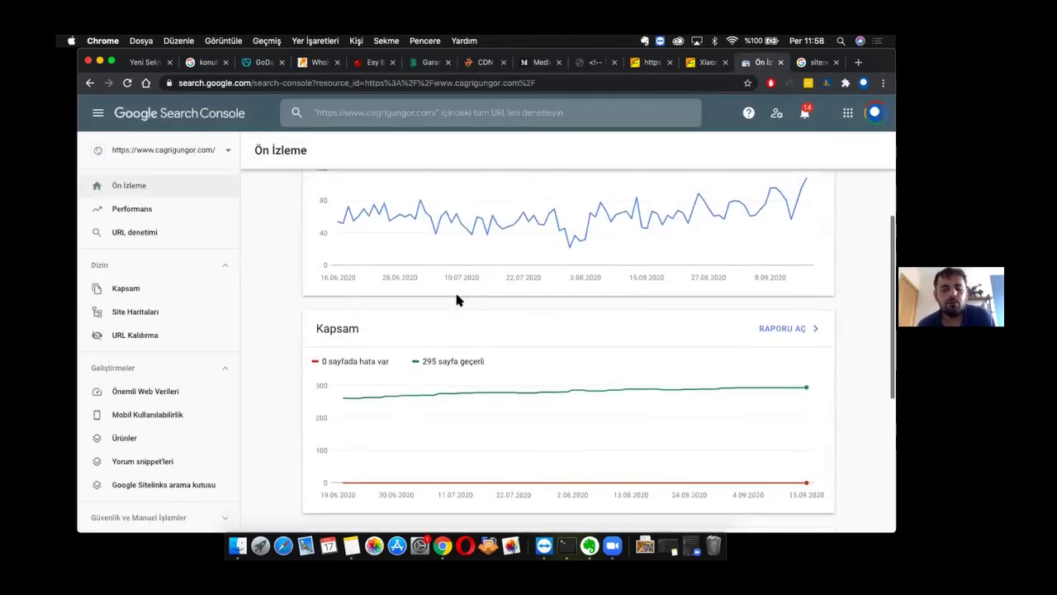
scroll(456, 300, "up", 3)
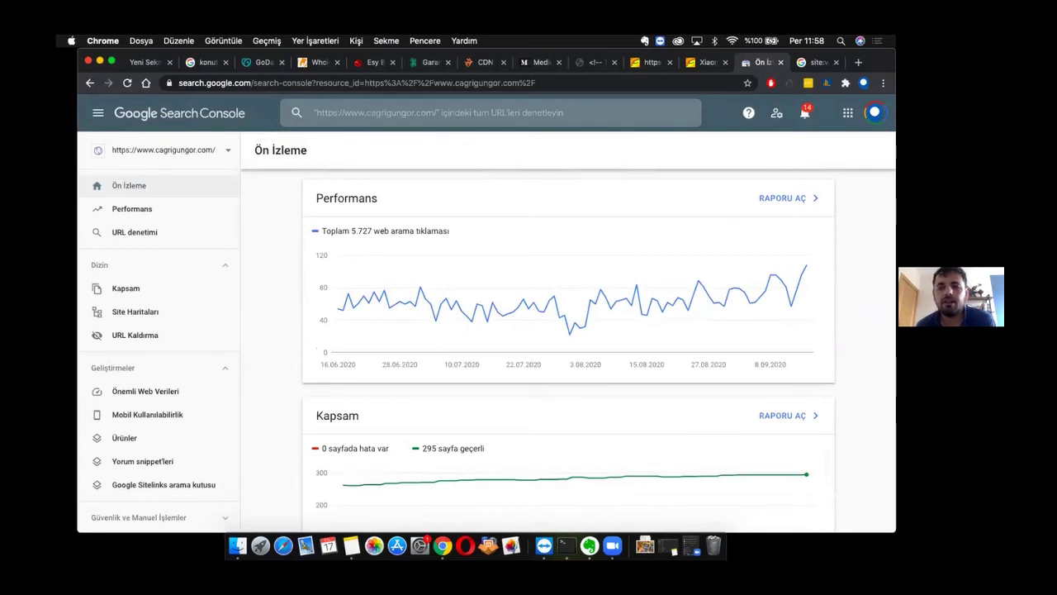
Open the property's full performance report and review its search queries with their clicks and impressions
left_click(641, 219)
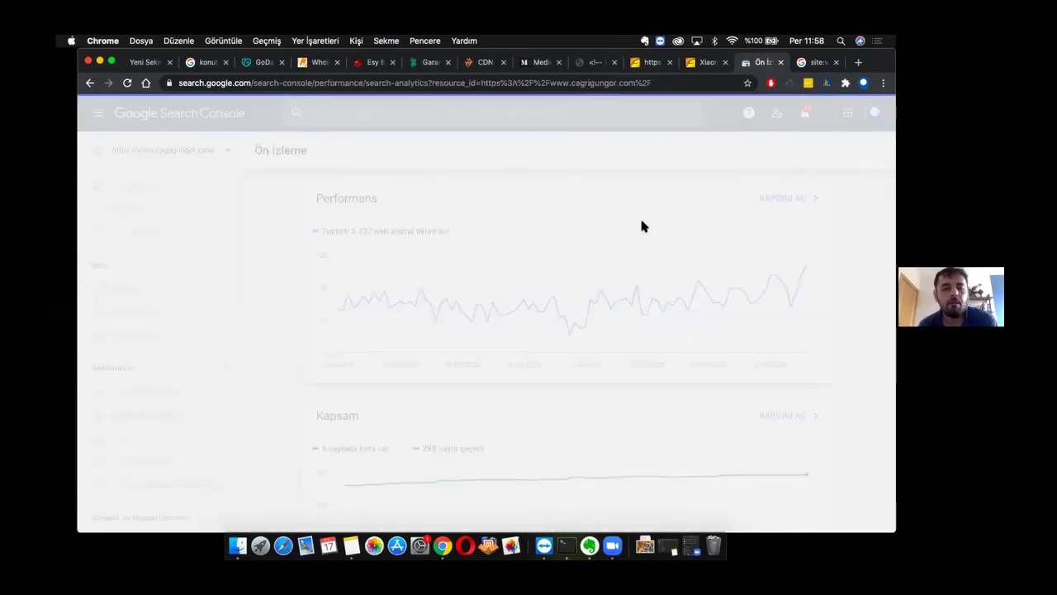
scroll(555, 280, "down", 2)
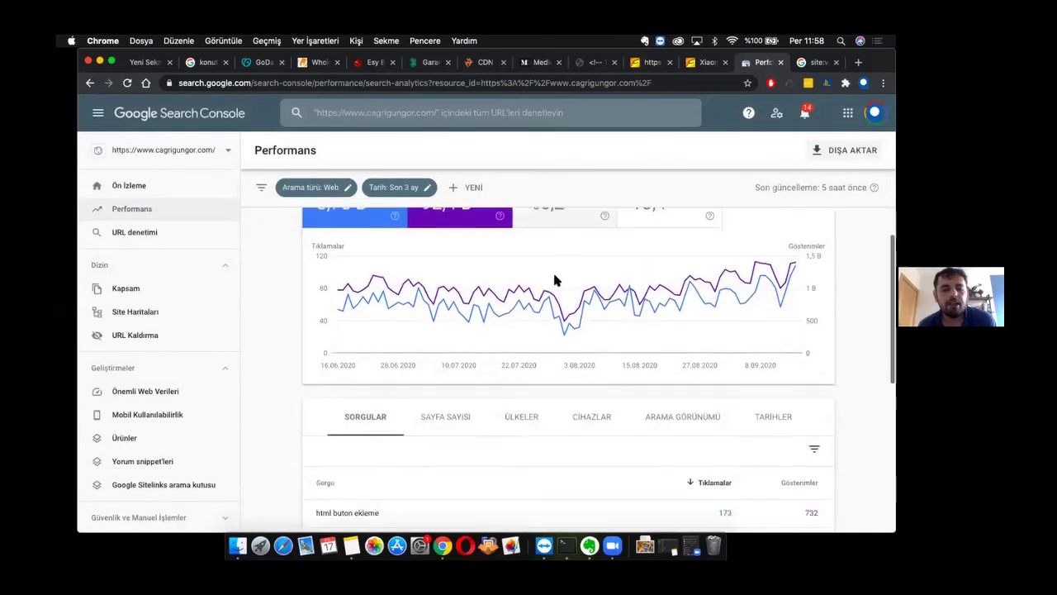
scroll(554, 281, "down", 5)
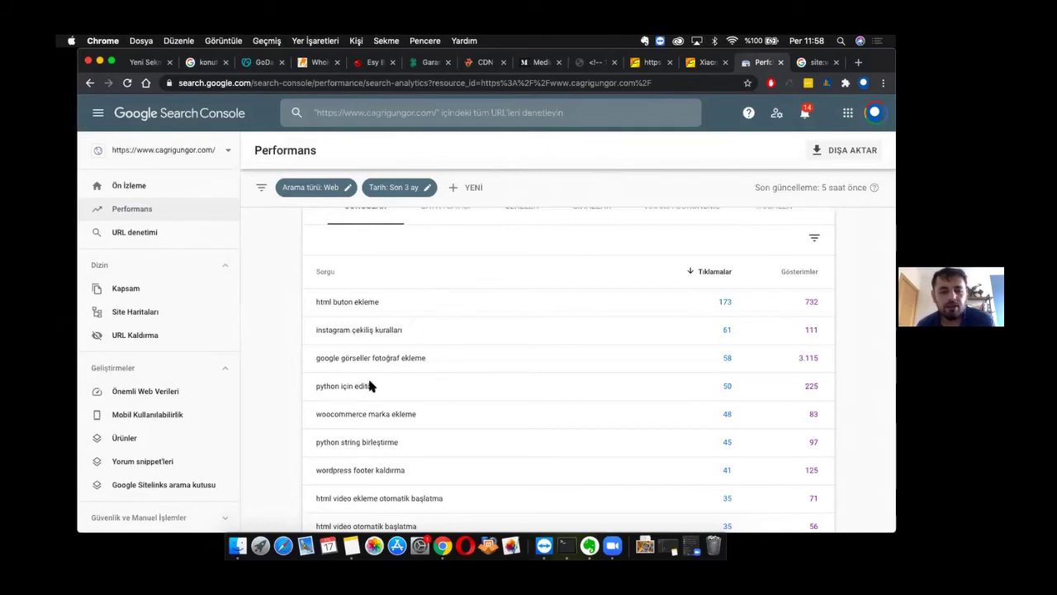
scroll(429, 459, "down", 2)
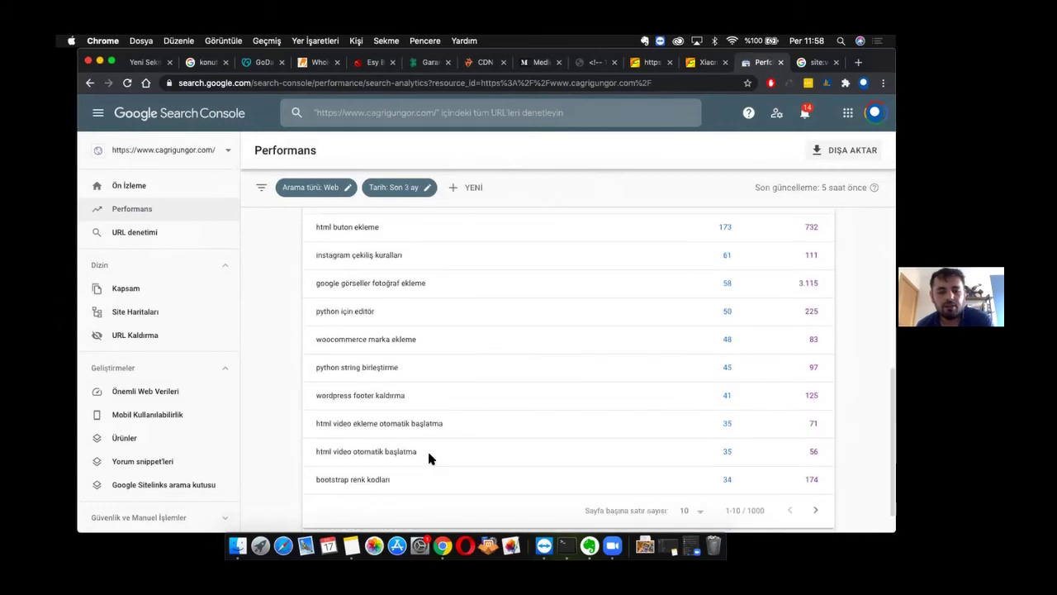
scroll(479, 395, "up", 3)
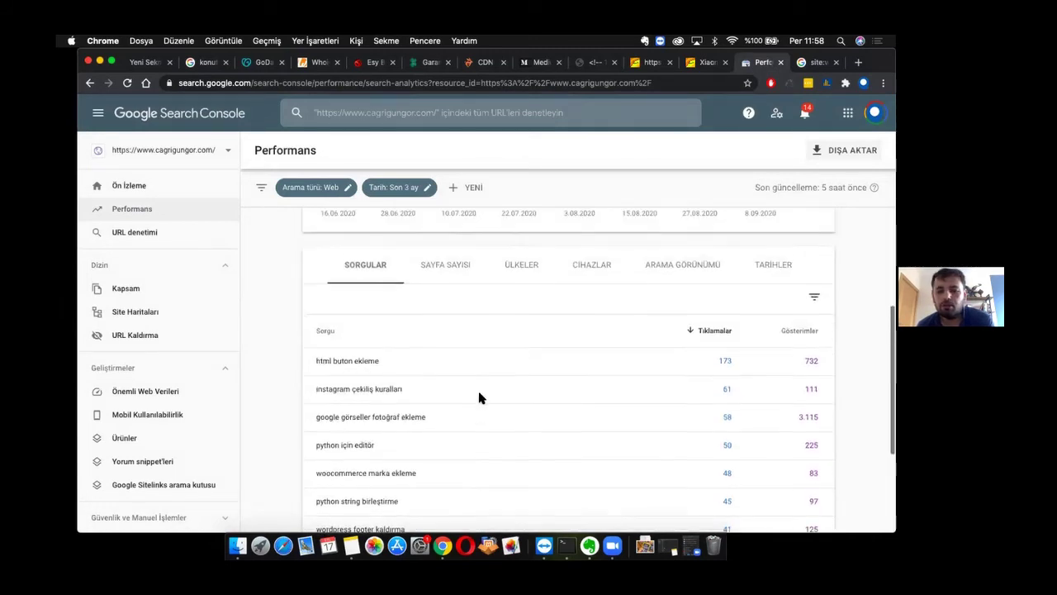
scroll(479, 393, "down", 1)
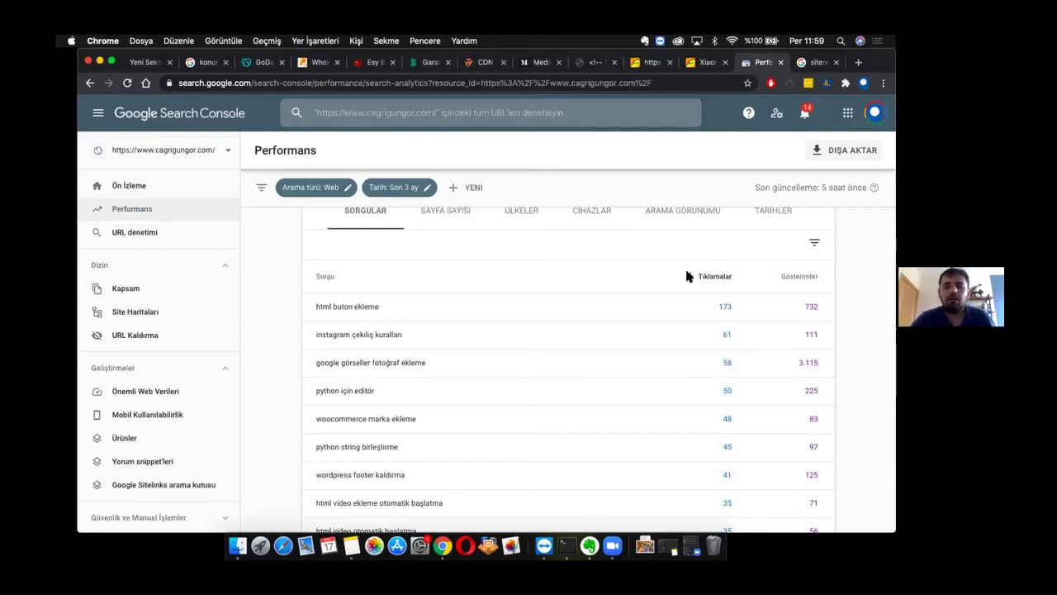
Switch to Evernote and open the Seo Eğitimi note for writing
left_click(592, 545)
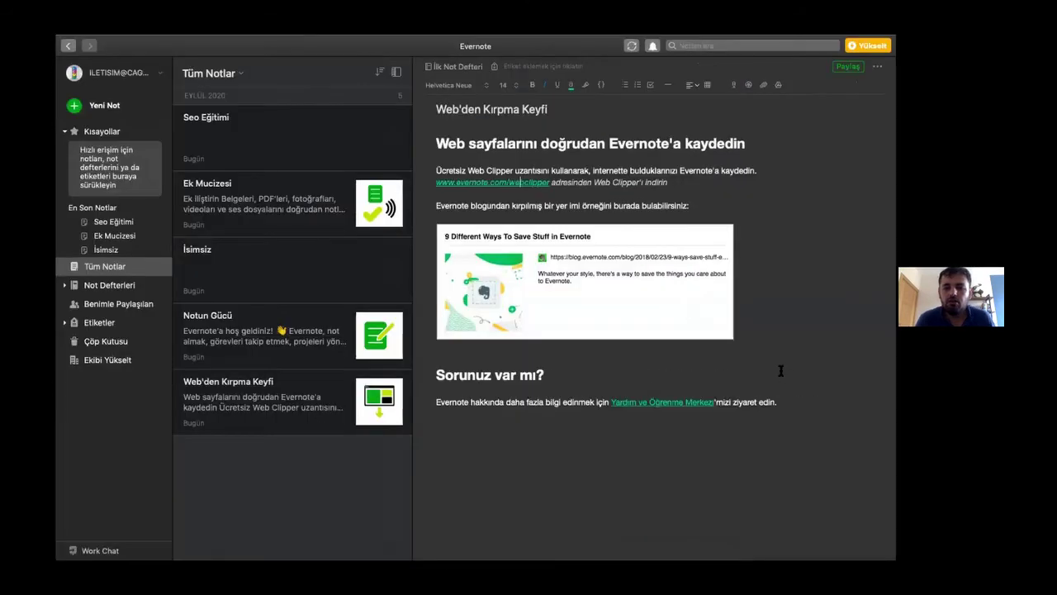
left_click_drag(788, 385, 434, 116)
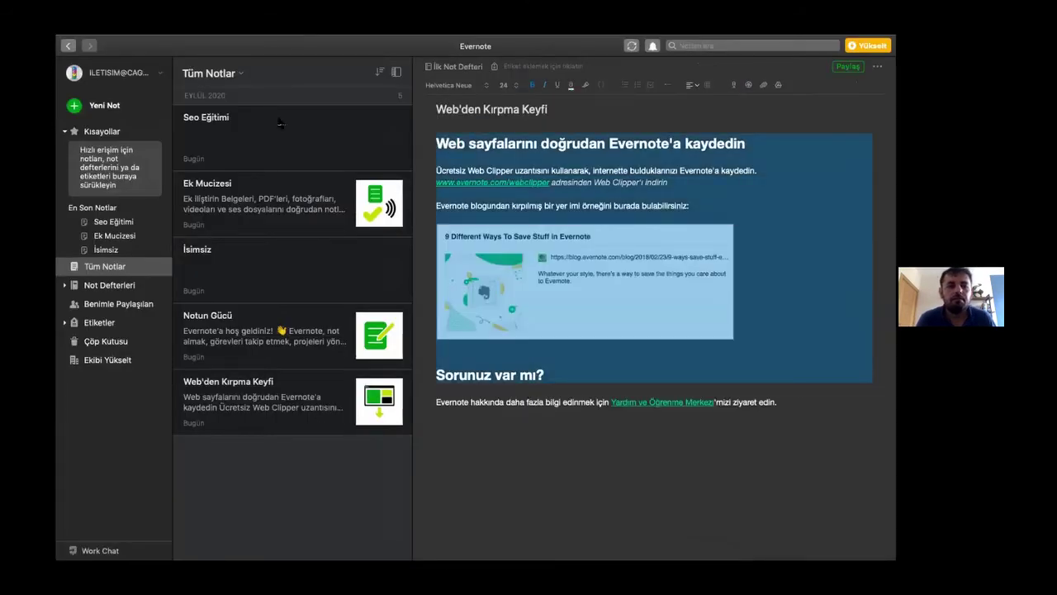
left_click(281, 122)
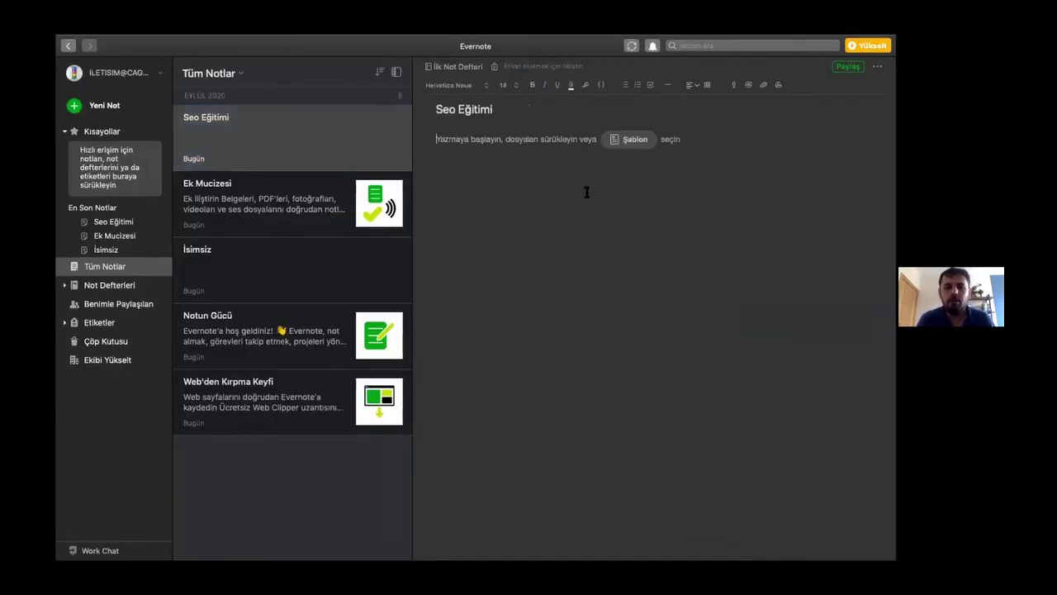
left_click(586, 192)
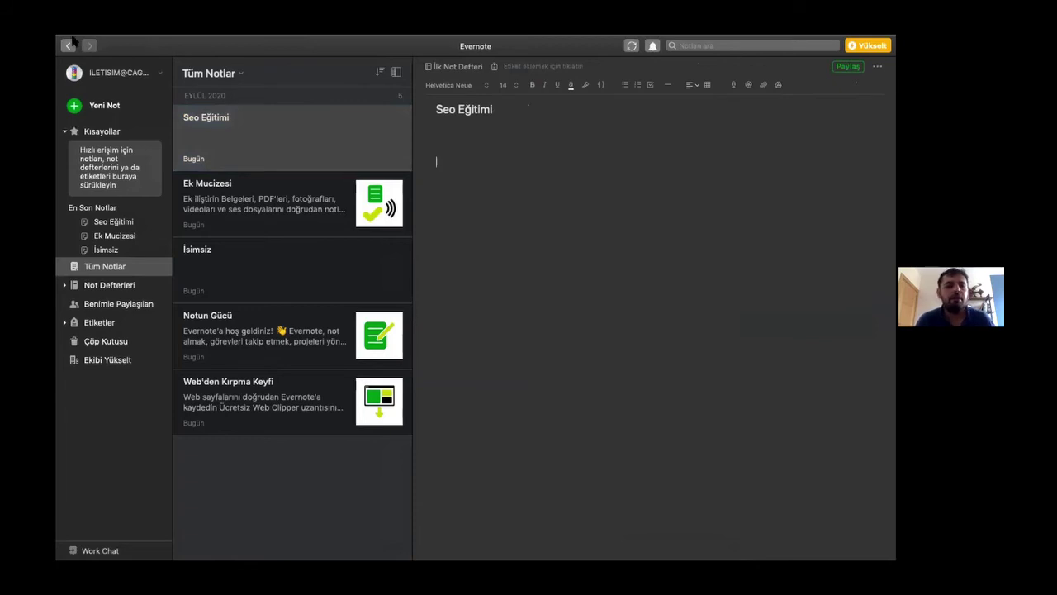
Take the Evernote window out of full screen and extend its height down to just above the Dock
mouse_move(72, 40)
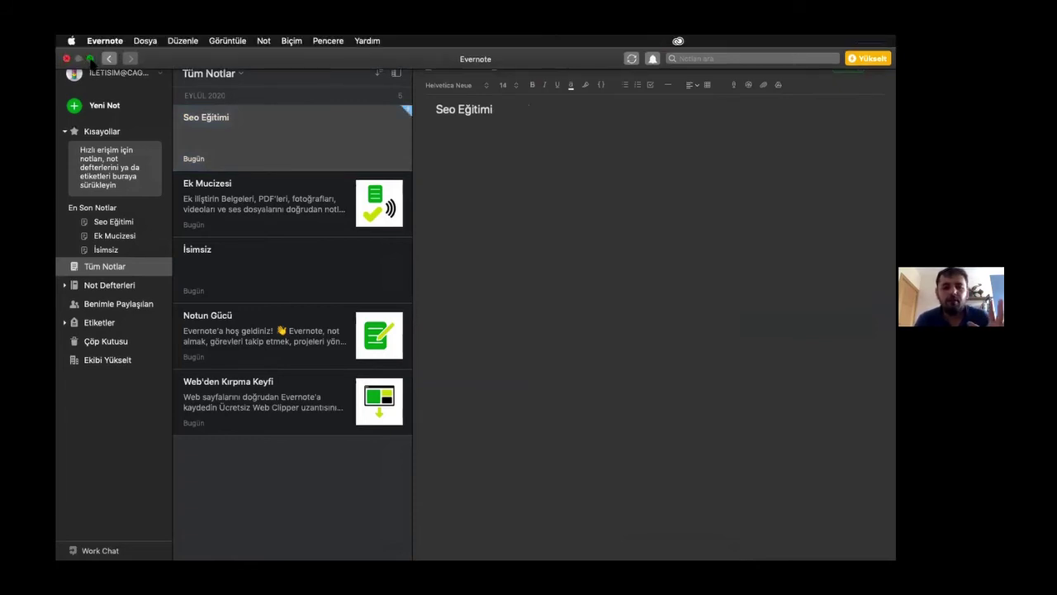
left_click(90, 59)
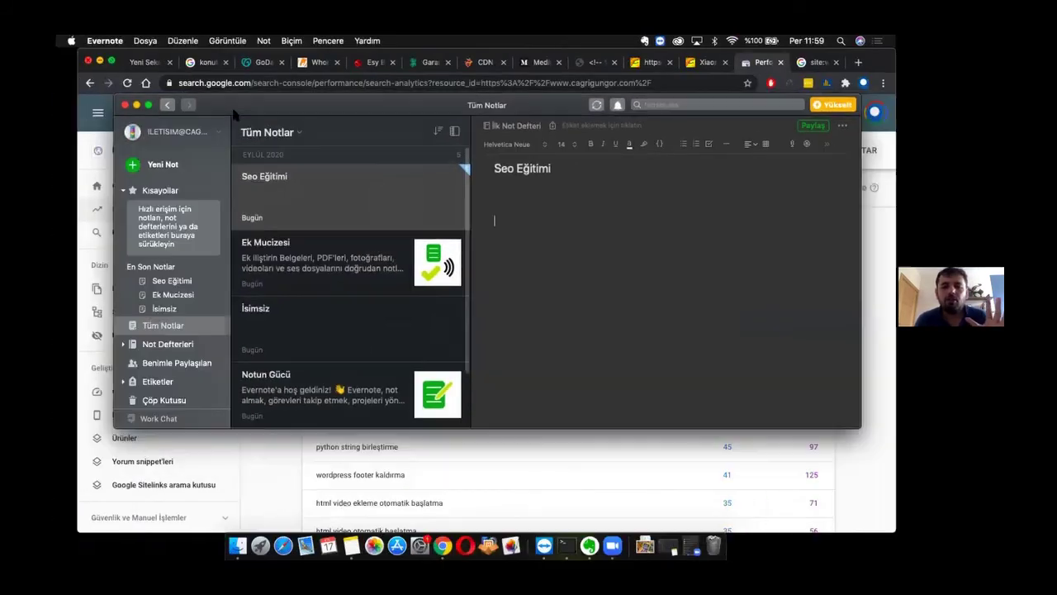
left_click(148, 104)
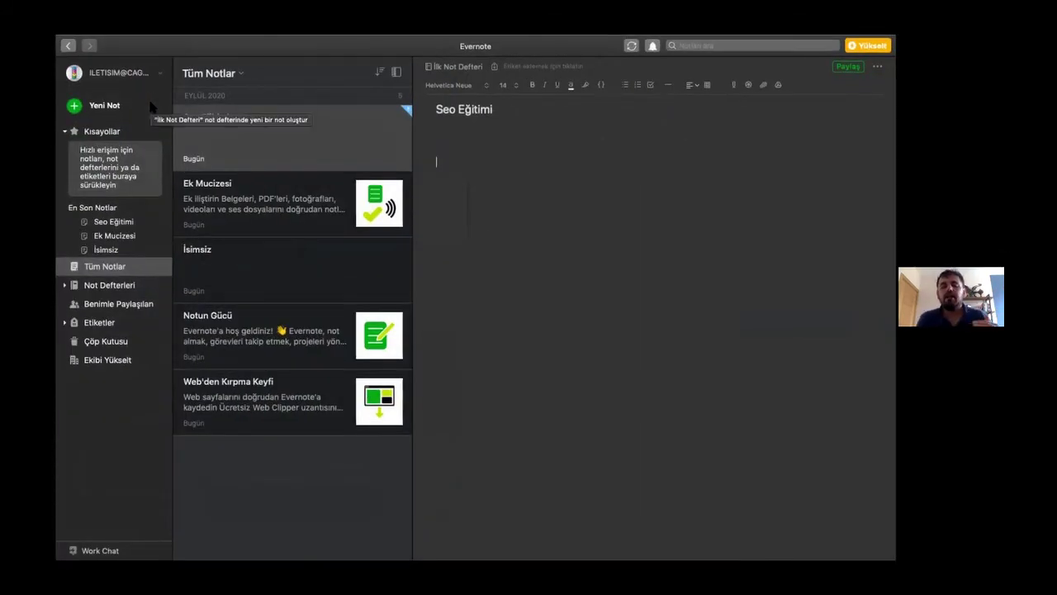
mouse_move(120, 37)
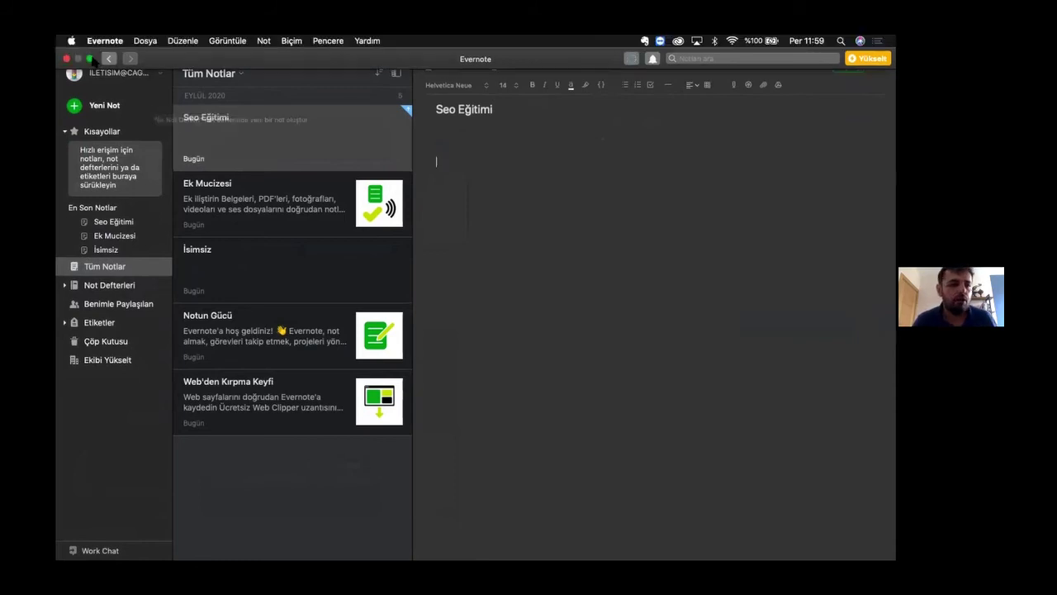
left_click(90, 59)
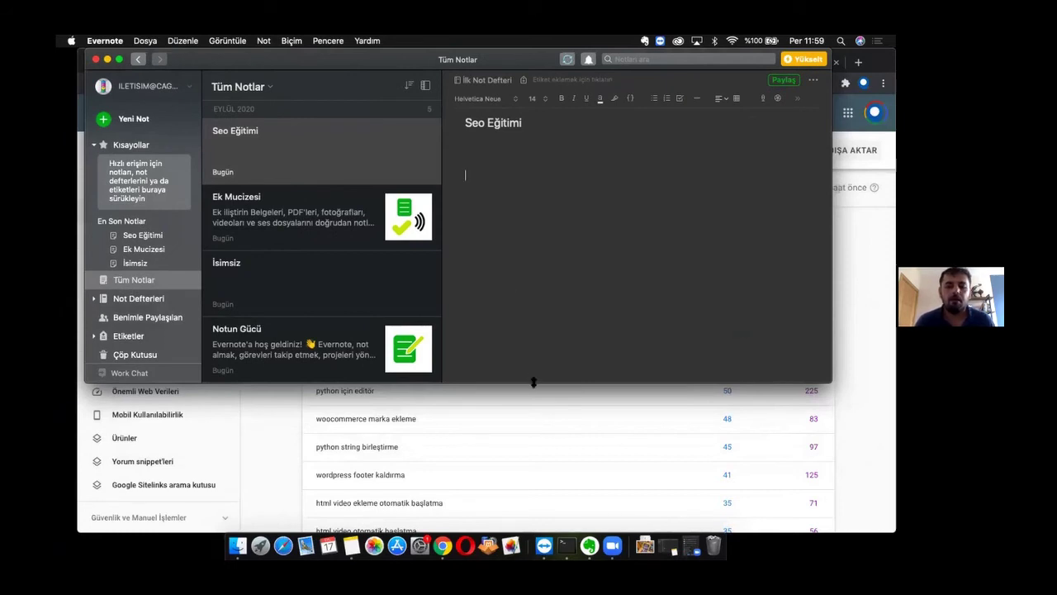
left_click_drag(531, 383, 509, 529)
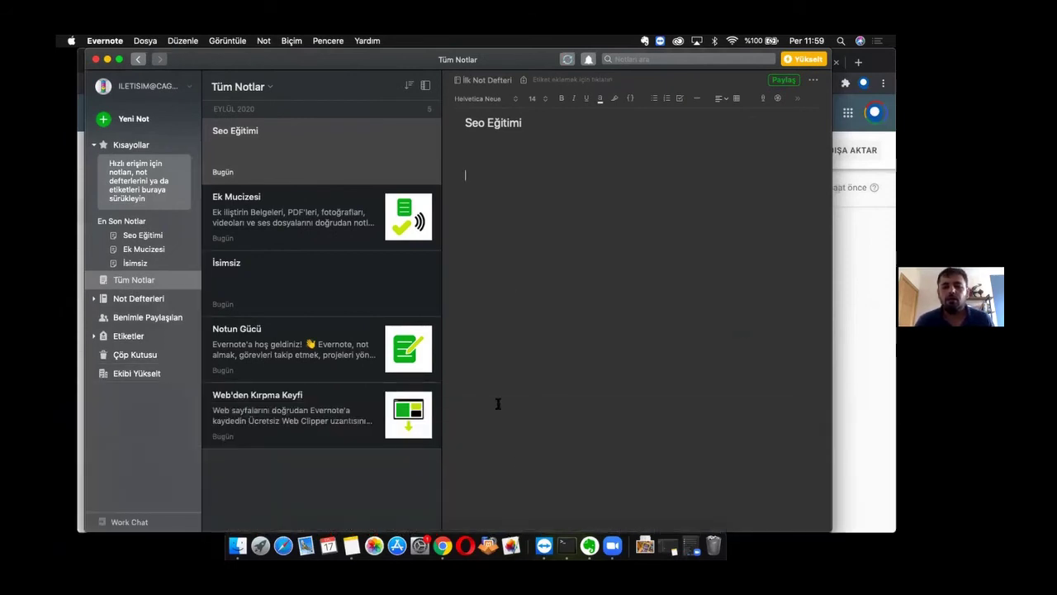
Write "Tatil" and "Tail Fiyatları" in the Seo Eğitimi note as separate lines with a blank line between them
left_click(501, 176)
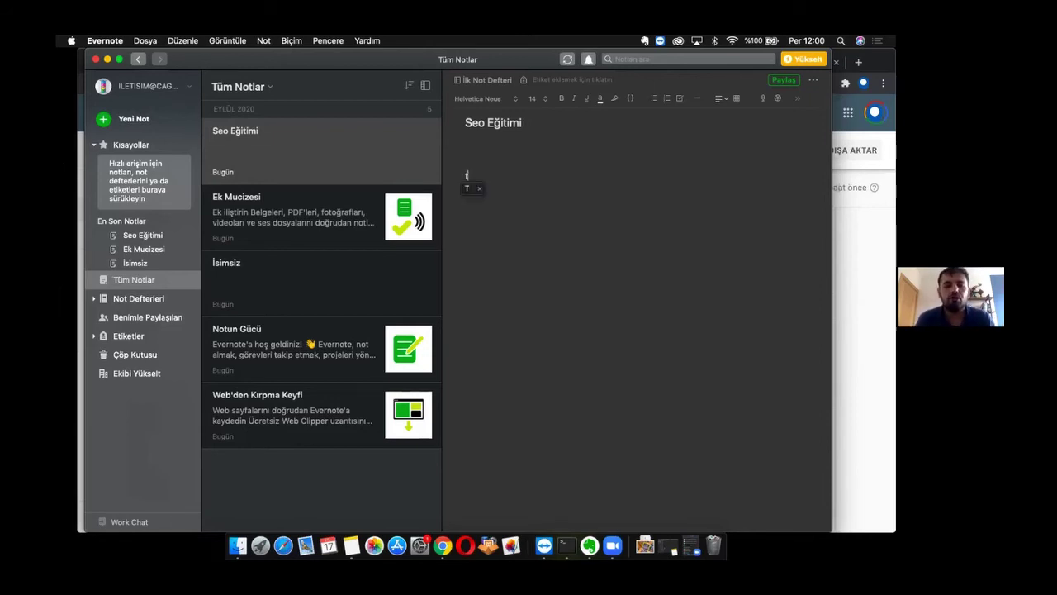
type("Tatil")
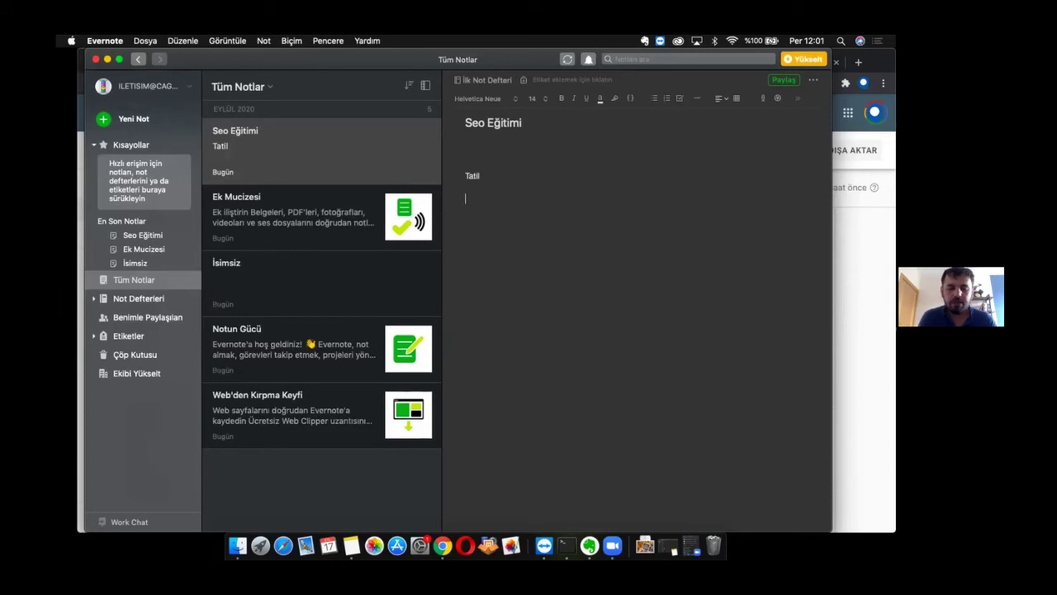
type("Tail")
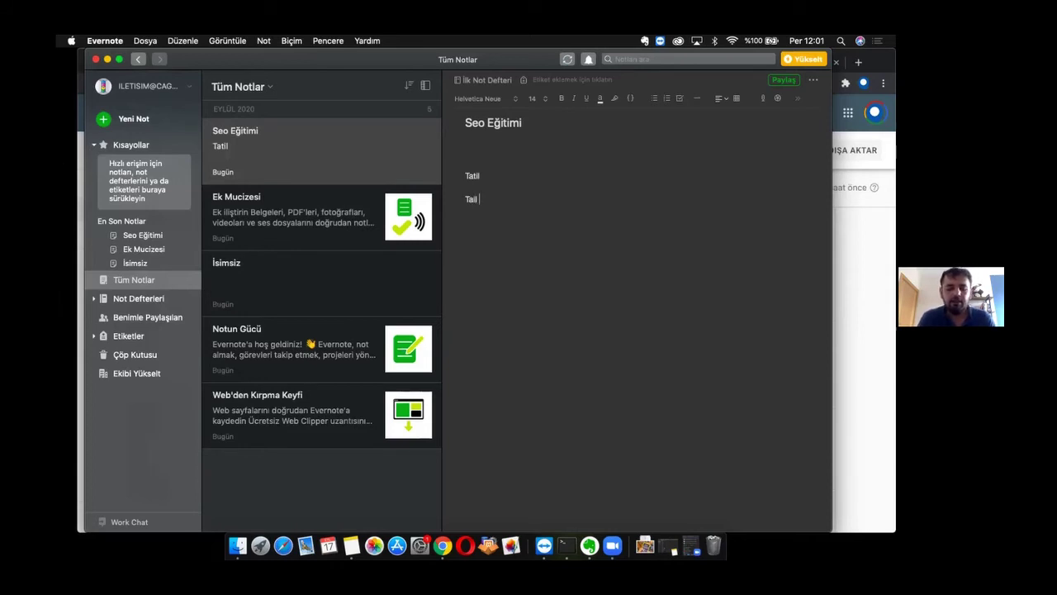
type(" Fiyatları")
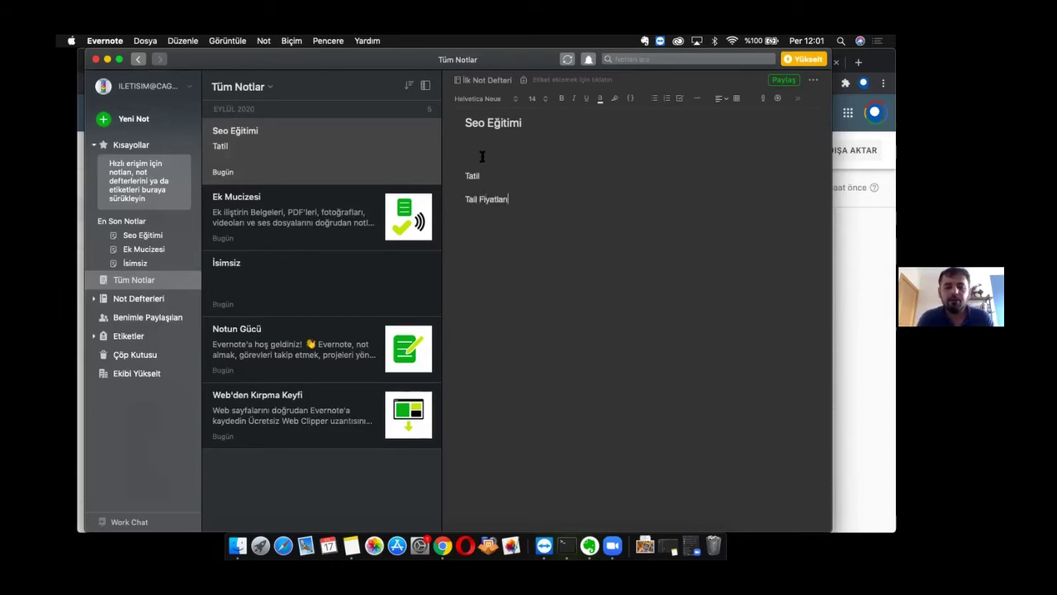
left_click(482, 156)
type("1. Ö")
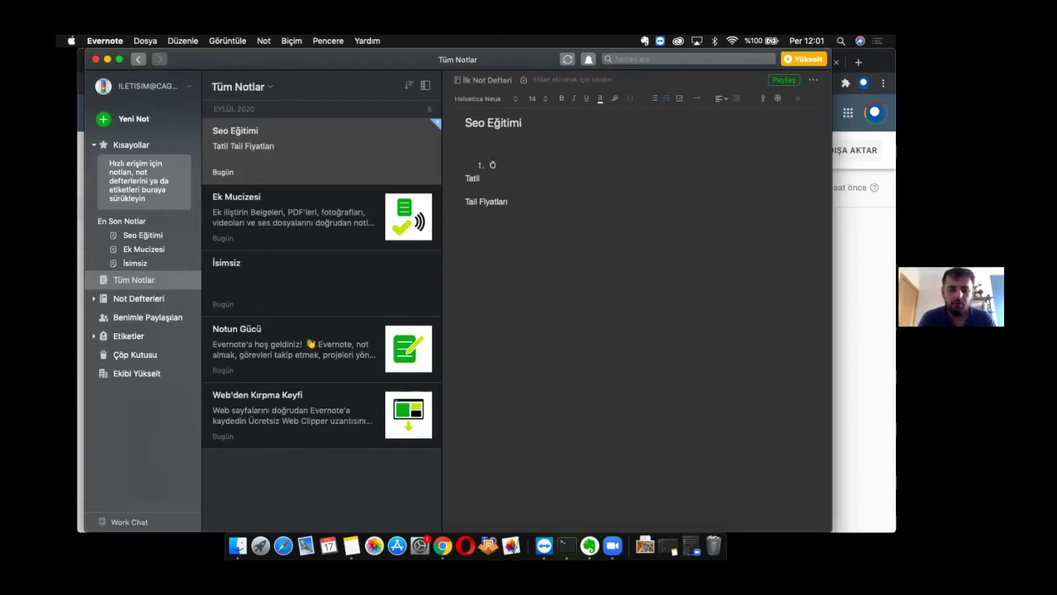
type("nemli")
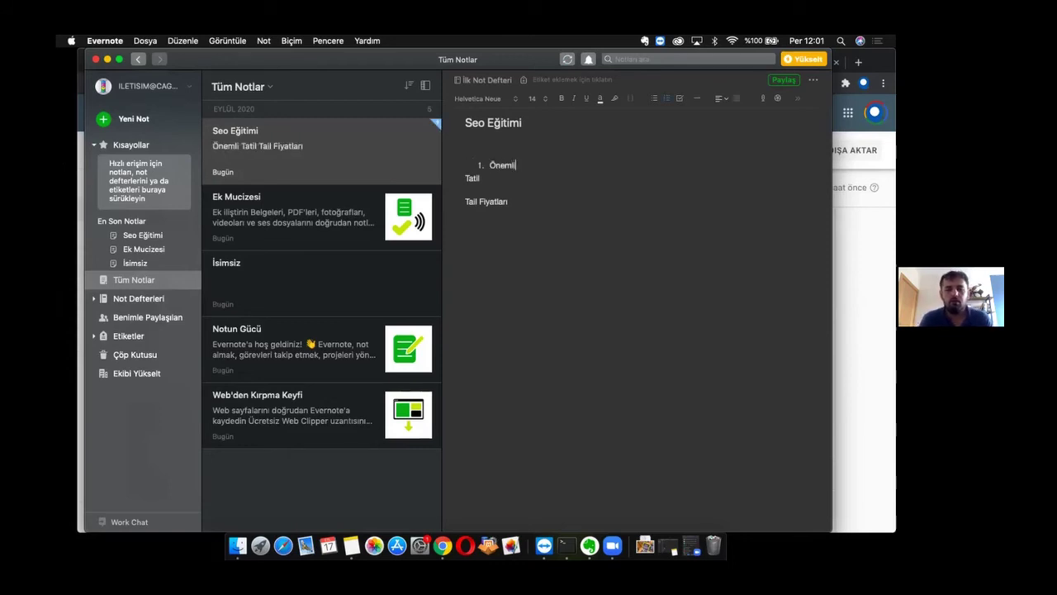
double_click(494, 165)
key("BackSpace")
key("BackSpace")
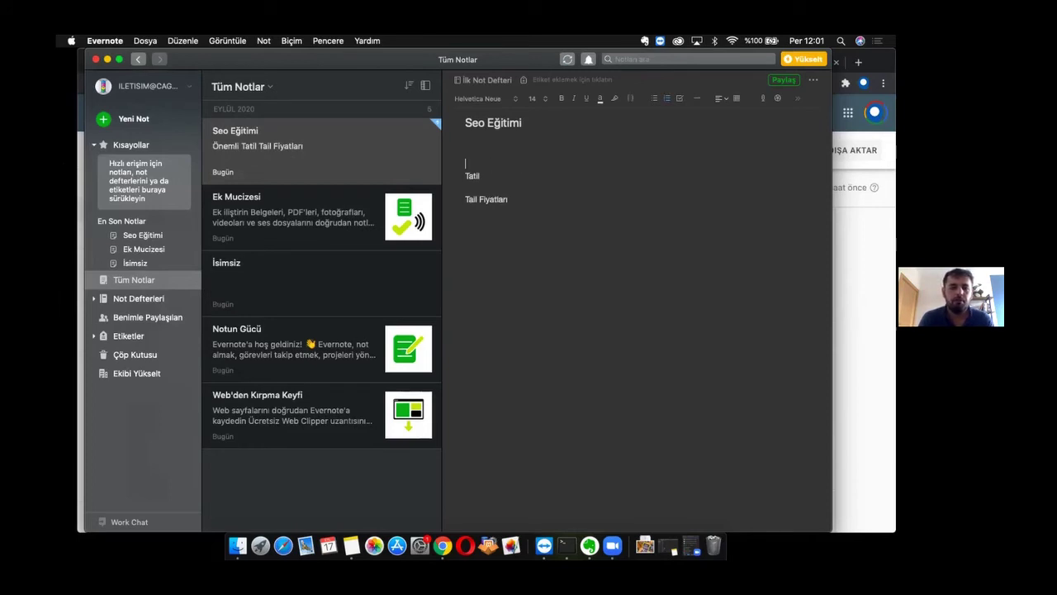
Add the heading line "1.Statü" directly above the Tatil line and place the text cursor before Tatil
type("1.Stati")
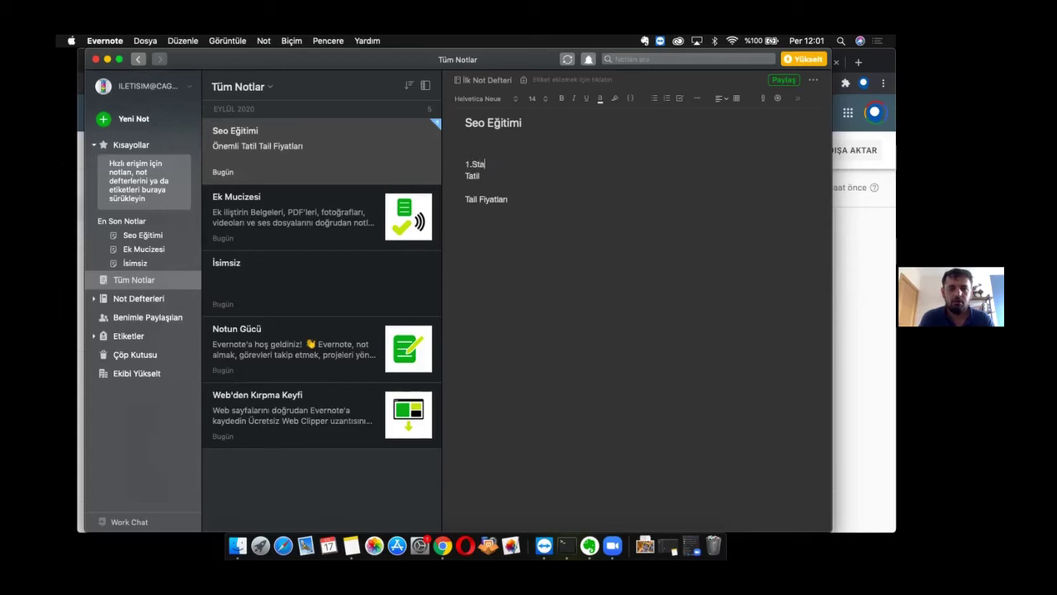
key("BackSpace")
type("ü")
left_click(466, 175)
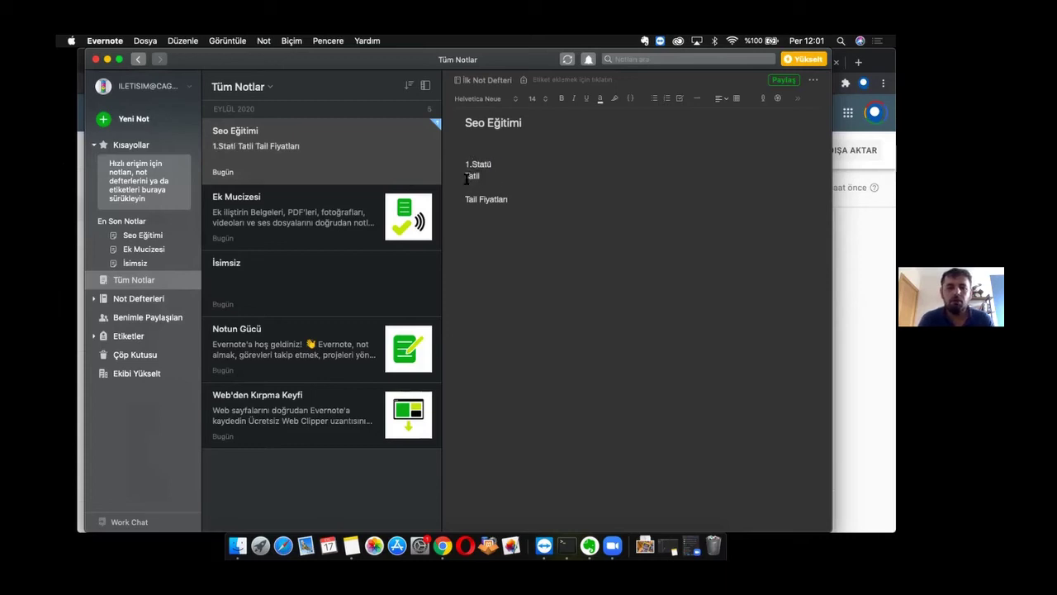
Insert an extra blank line above Tatil and above Tail Fiyatları, and correct the latter's spelling to "Tatil Fiyatları"
key("Return")
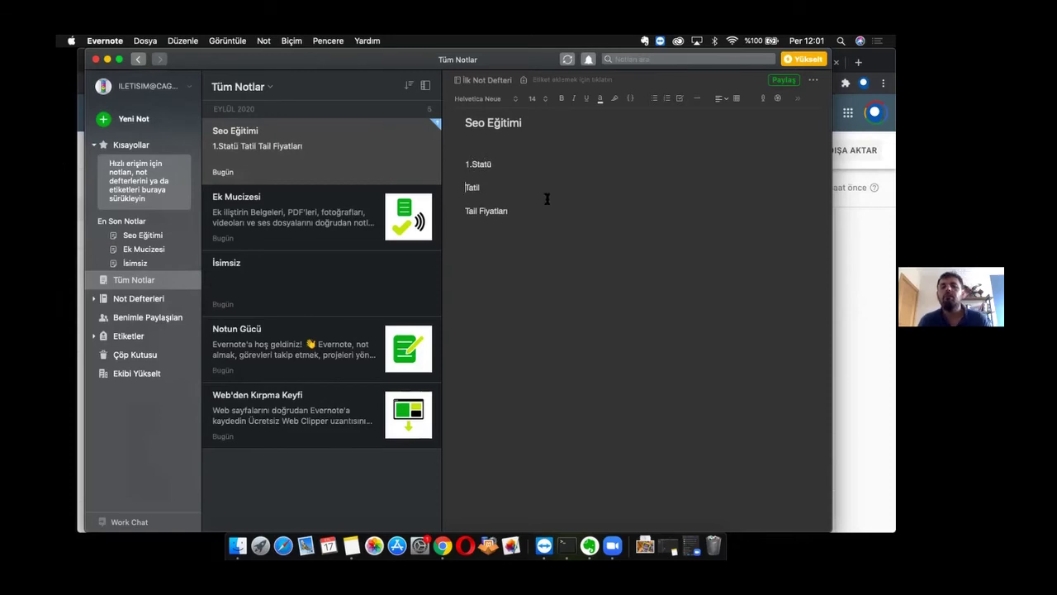
left_click(489, 199)
key("Return")
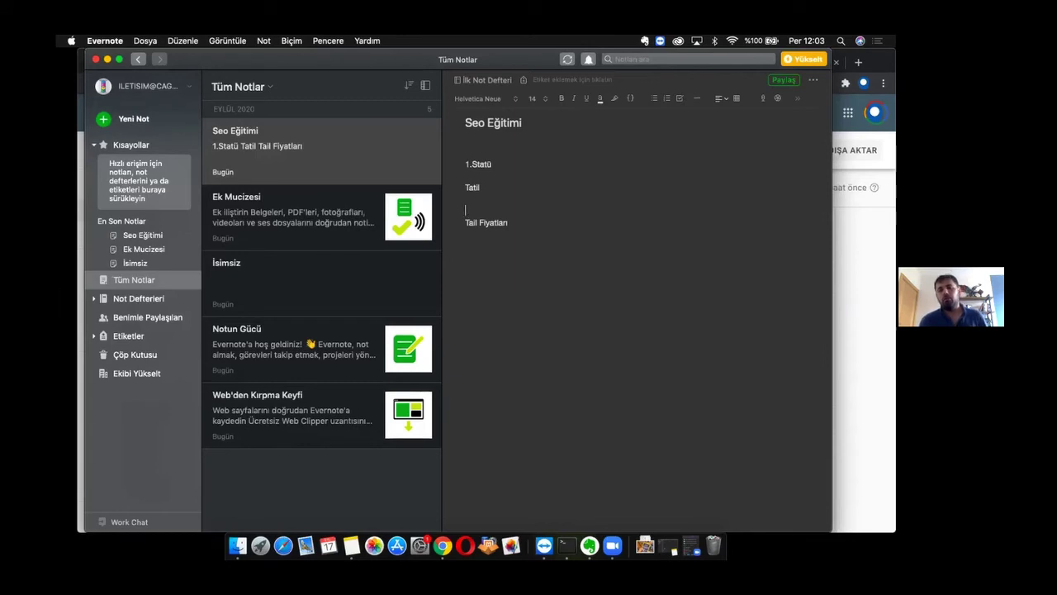
key("Down")
key("Right")
key("Right")
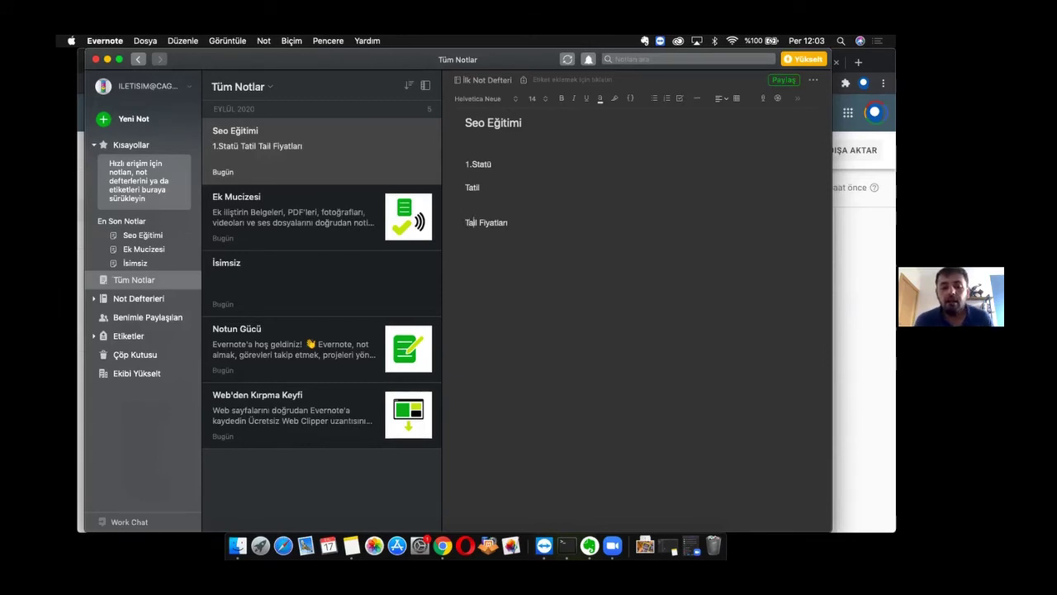
type("t")
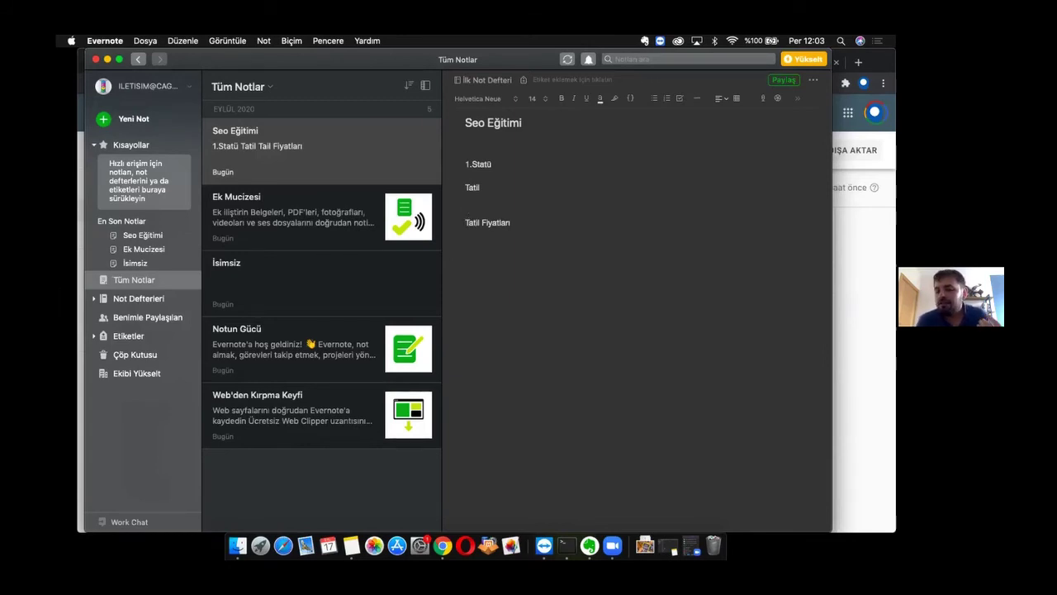
Add the heading line "2.Statü" above Tatil Fiyatları, with a blank line between them
left_click(466, 210)
type("2.")
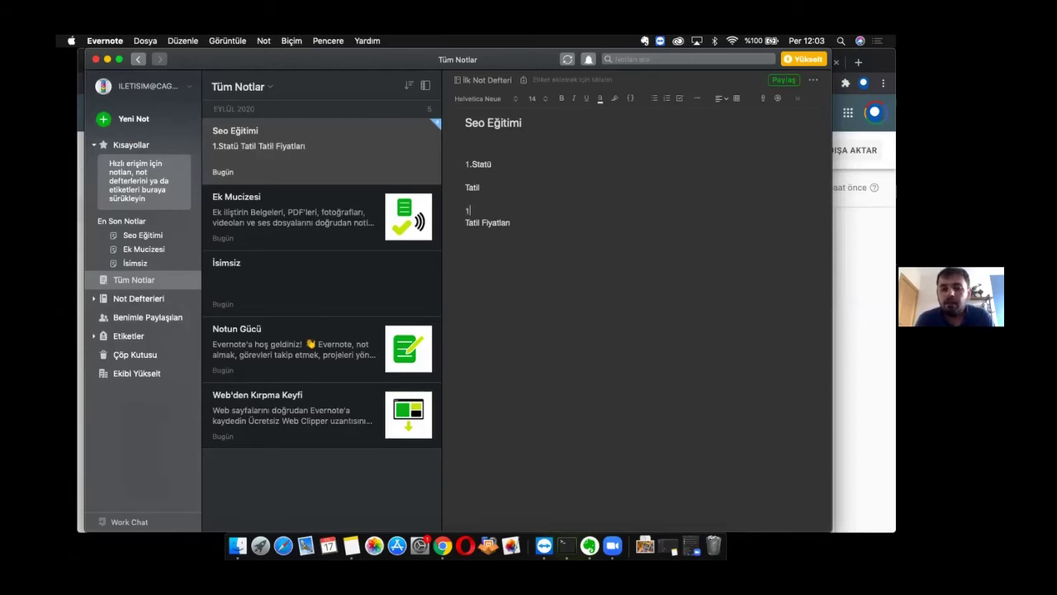
key("BackSpace")
key("BackSpace")
type("2.")
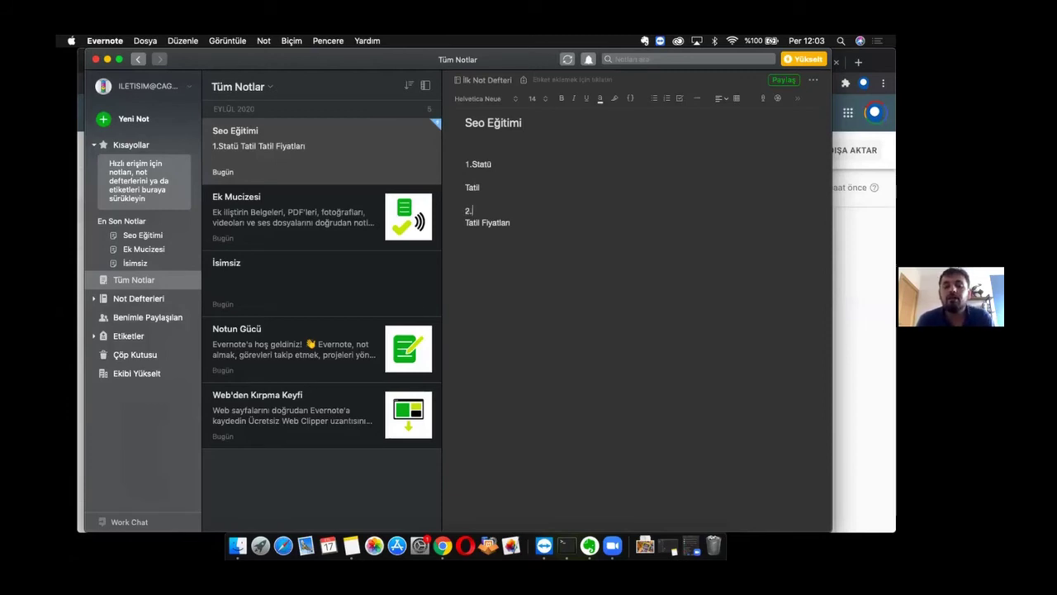
type("Stat")
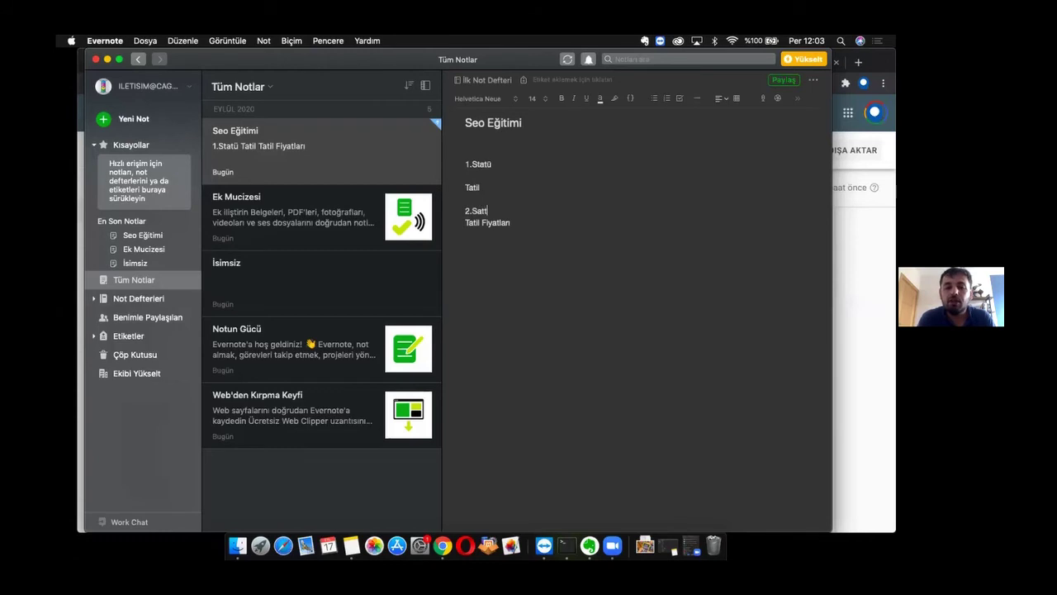
key("BackSpace")
key("BackSpace")
key("BackSpace")
type("tatü")
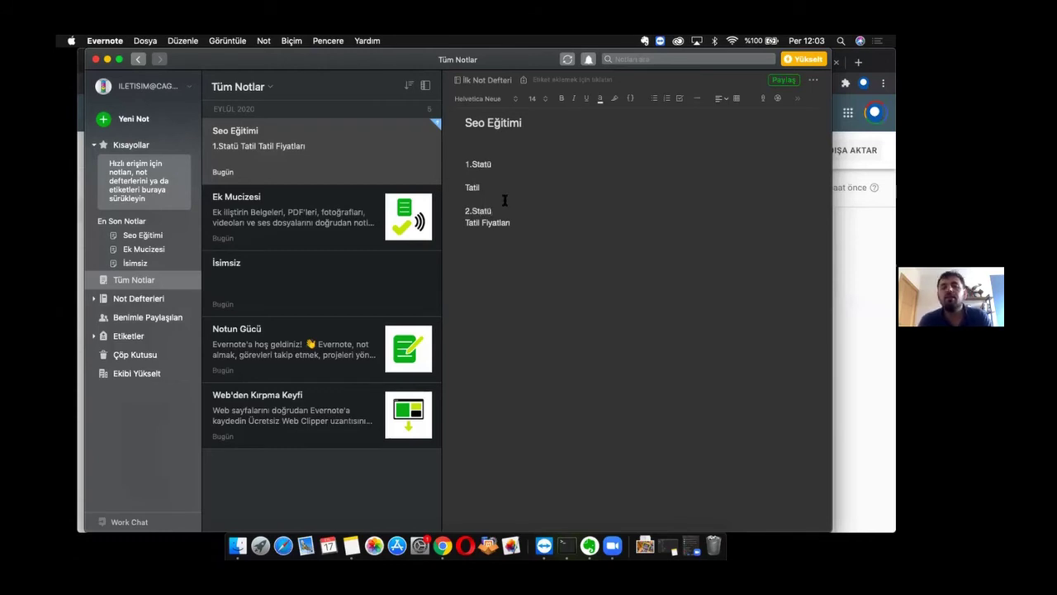
key("Return")
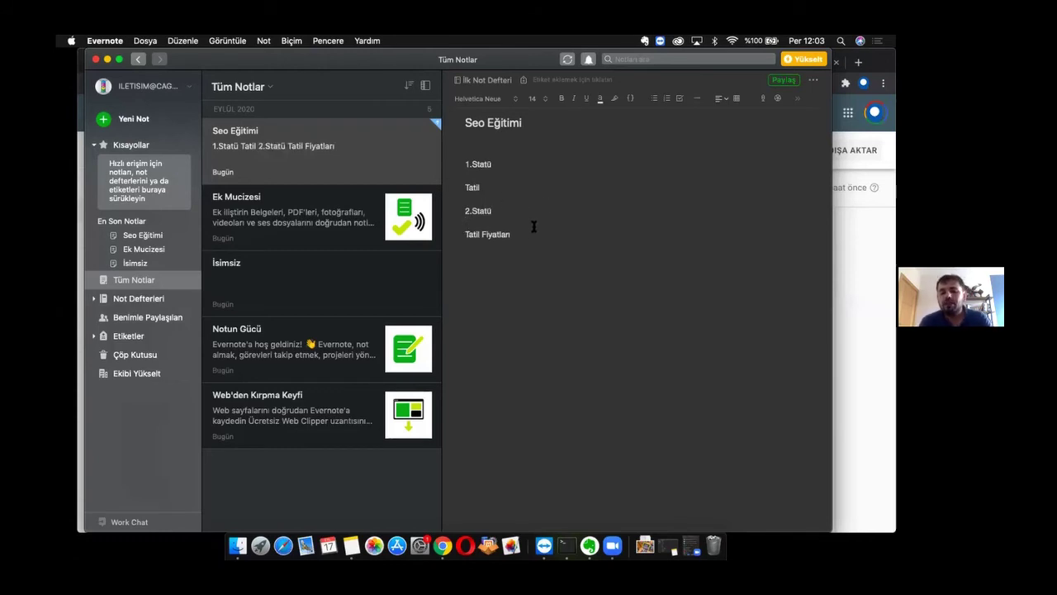
Write "Yaz Tatili", "Kayak Tatili" and "Yurtdışı Tatili" below Tatil Fiyatları as separate lines with blank lines between them
left_click(531, 235)
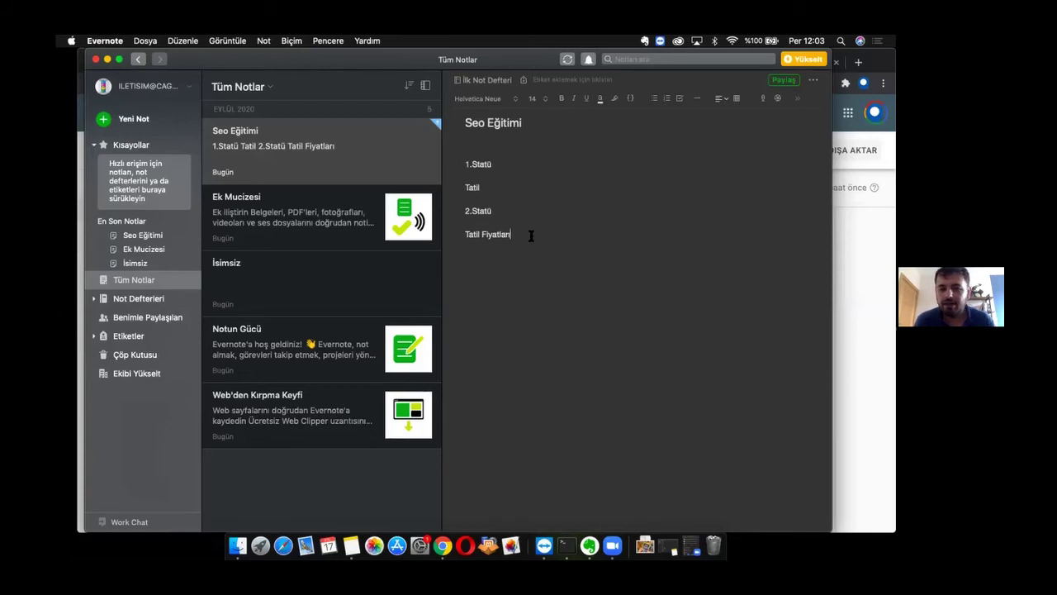
key("Return")
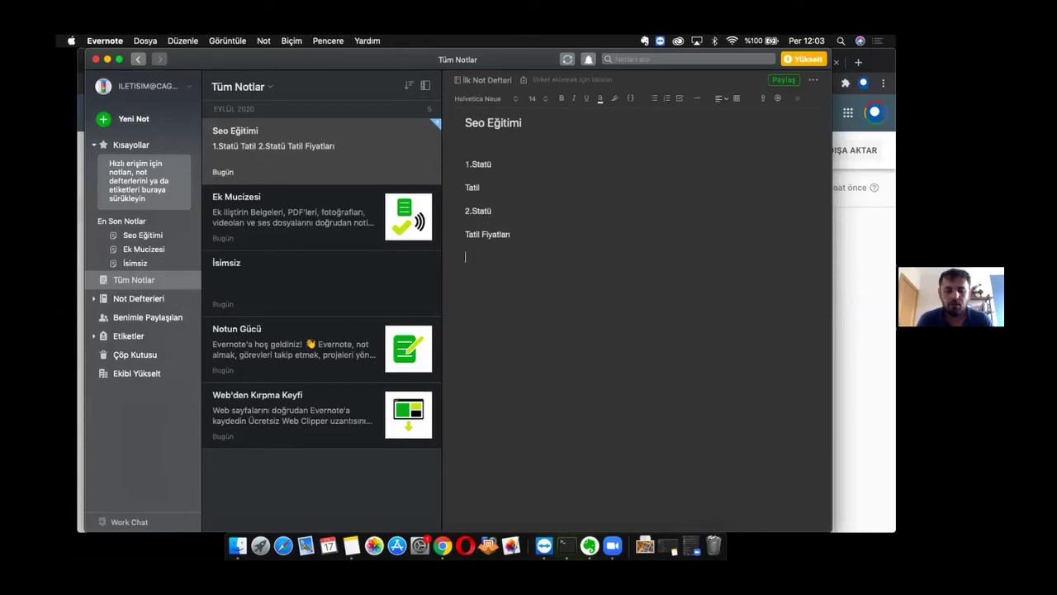
type("Y")
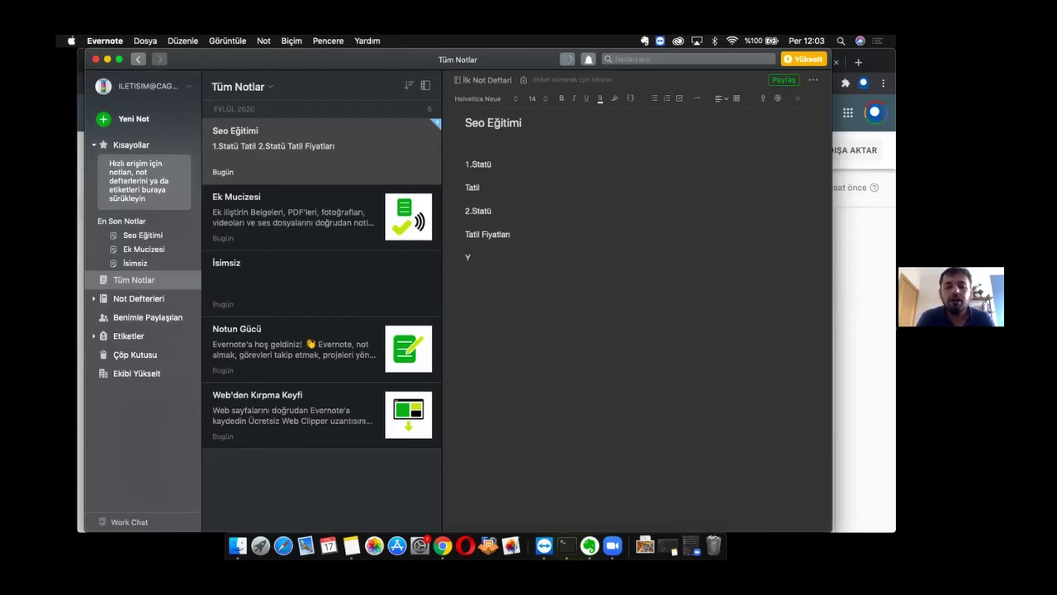
type("az Tatili")
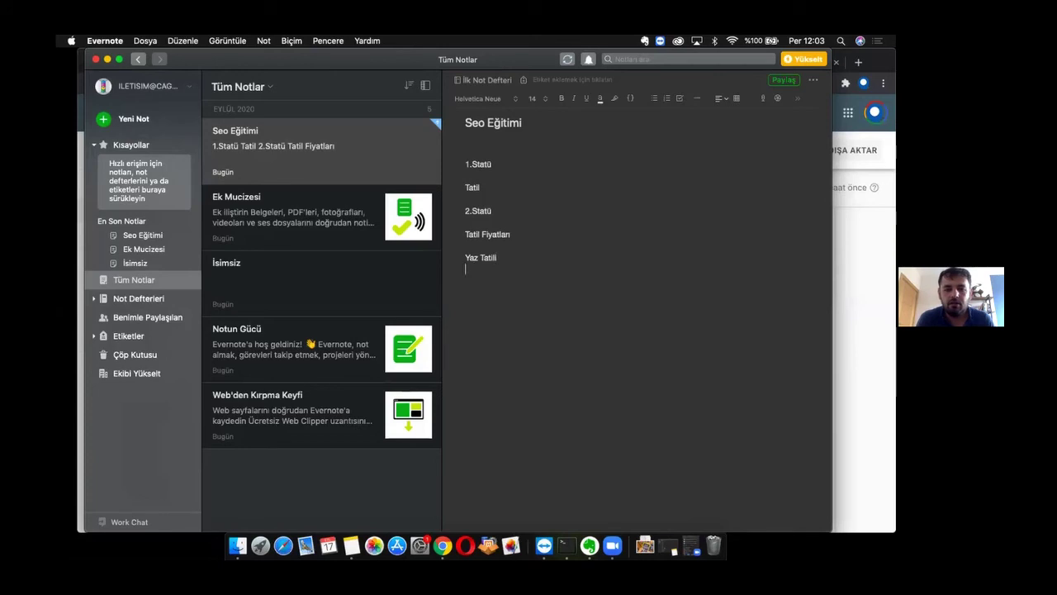
key("Return")
type("Kayak")
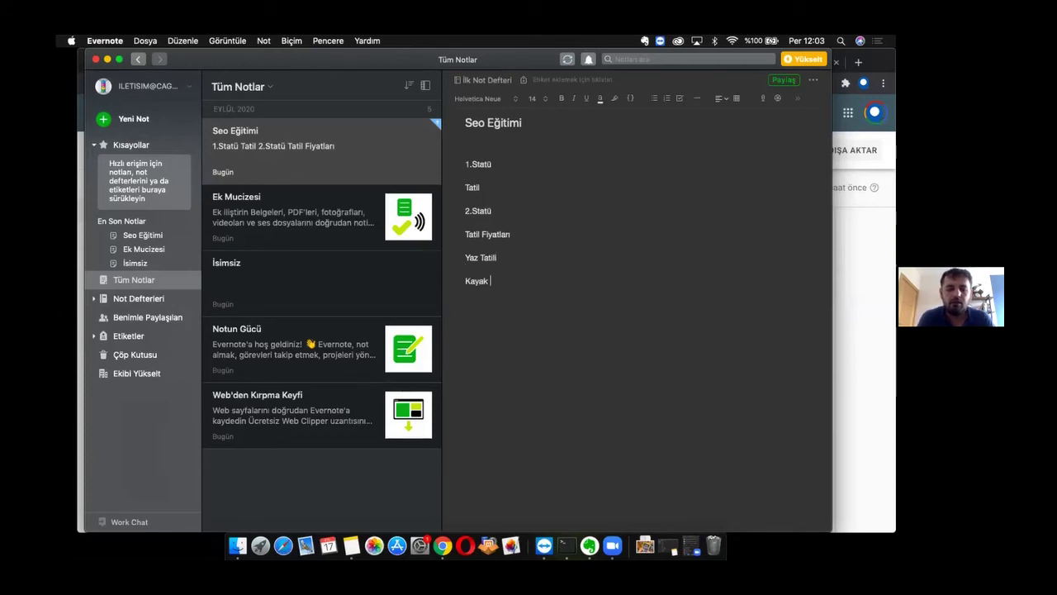
type(" Tatili")
key("Return")
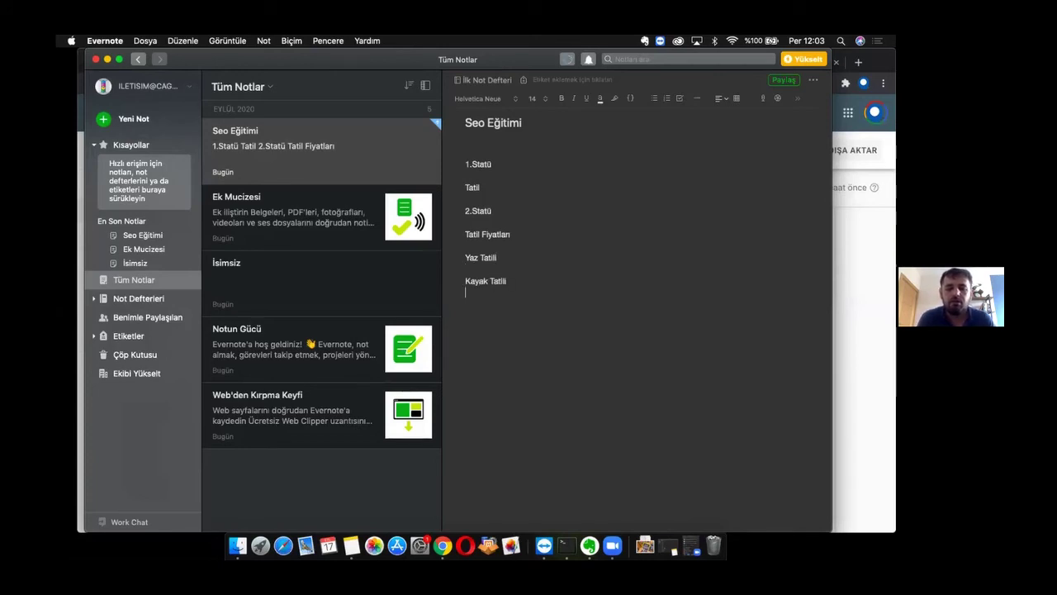
type("Yut")
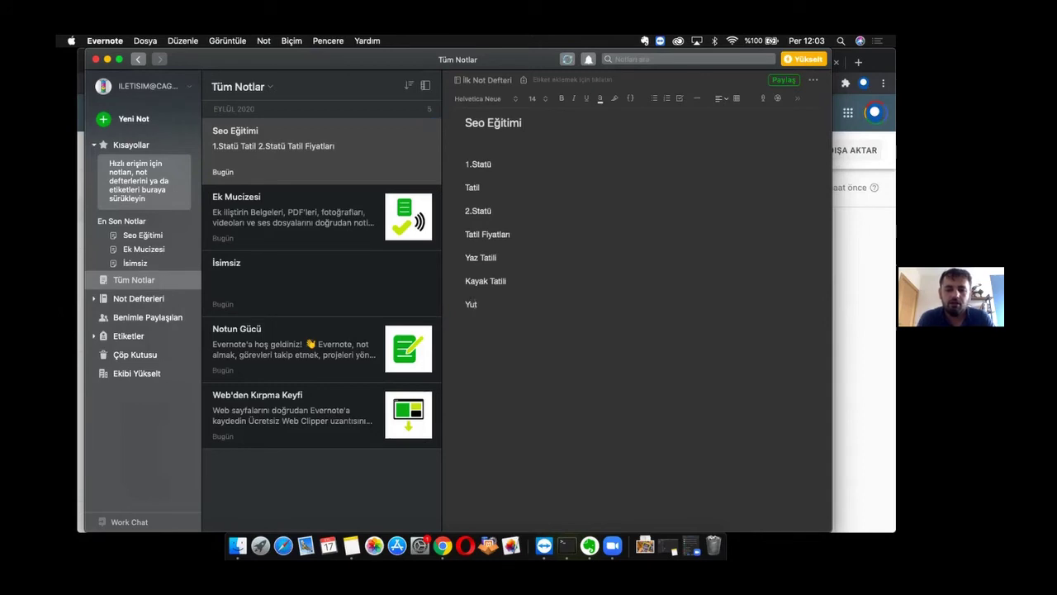
type("rtdı")
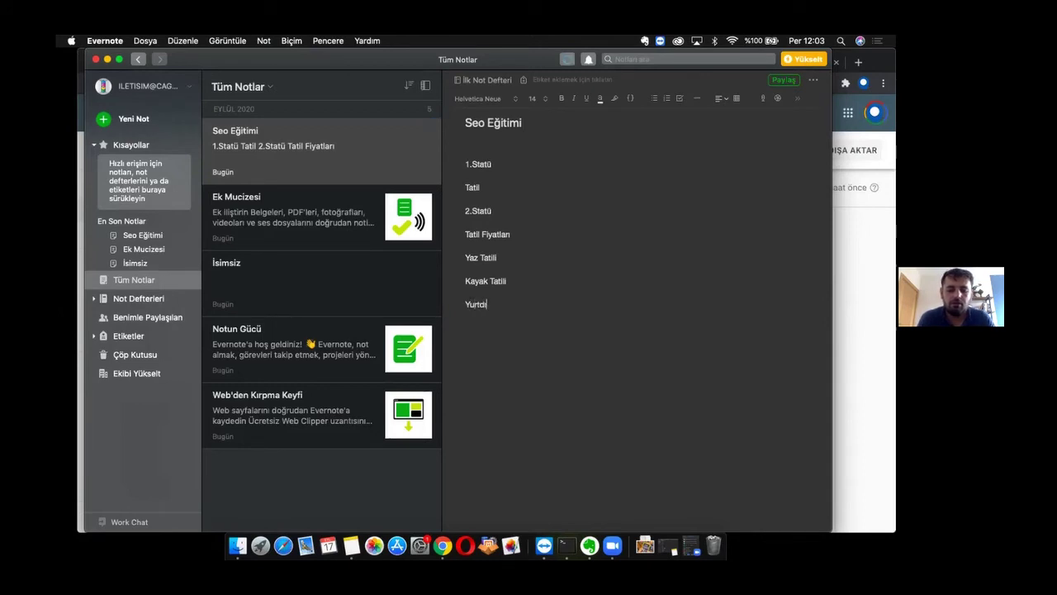
type("şı Tatili")
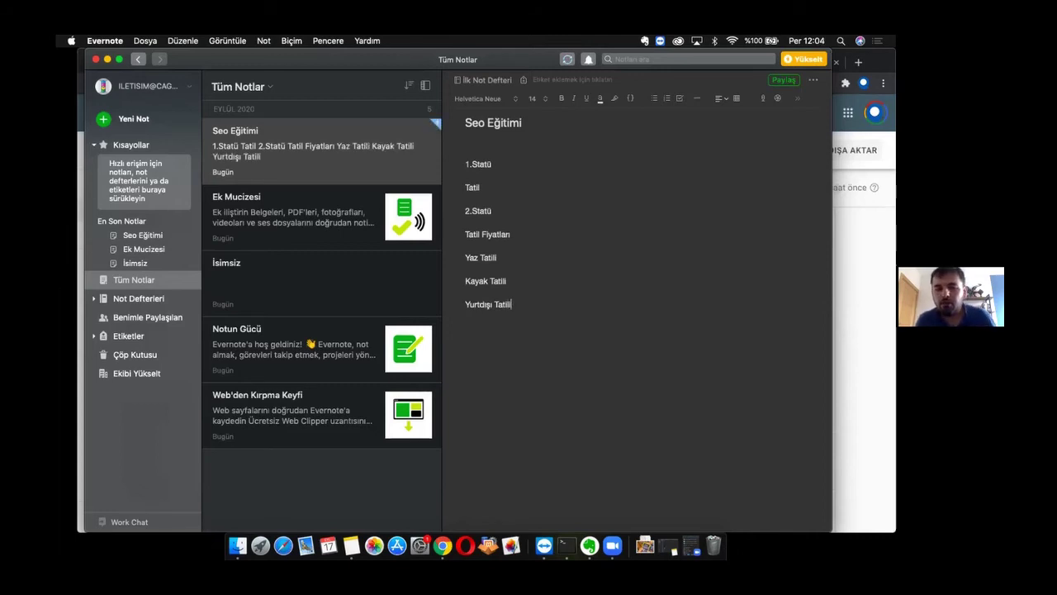
Switch to Chrome, search Google for "tatil" in the last tab and look through the ads and organic results
left_click(443, 545)
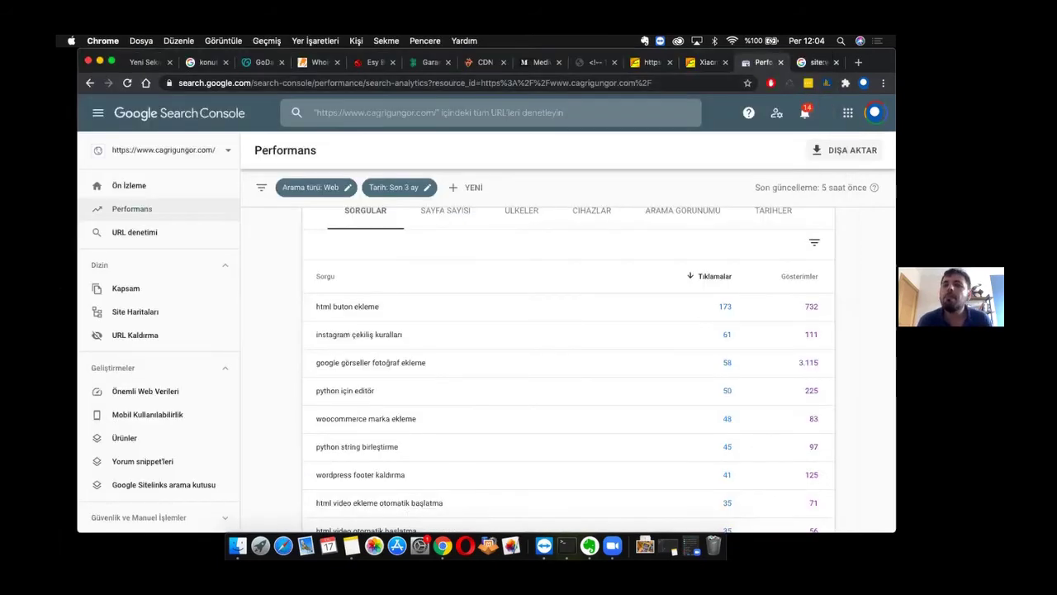
key("ctrl+Tab")
key("super+l")
type("t")
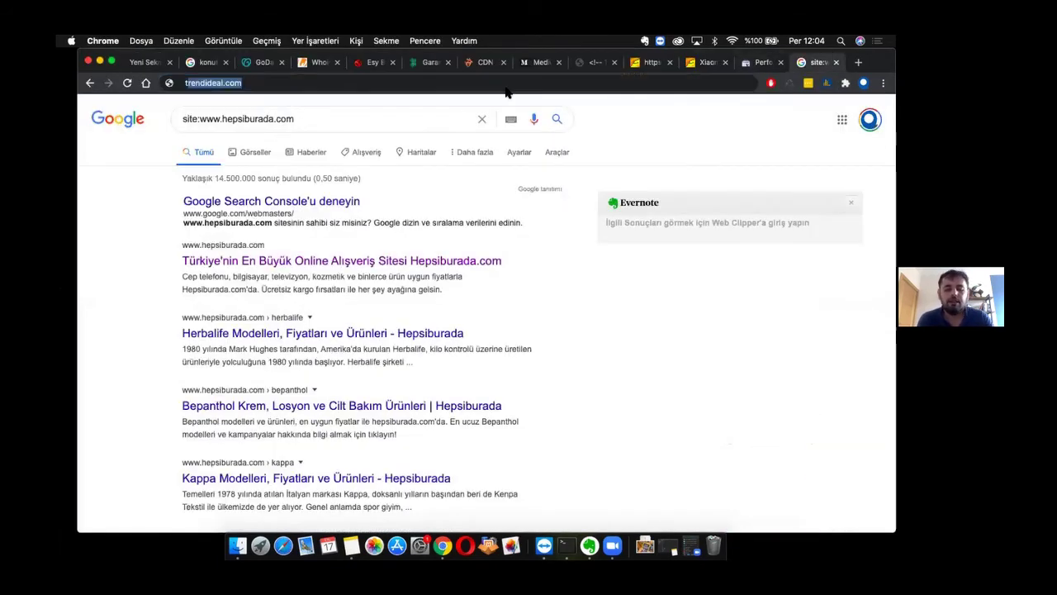
type("atil")
key("Return")
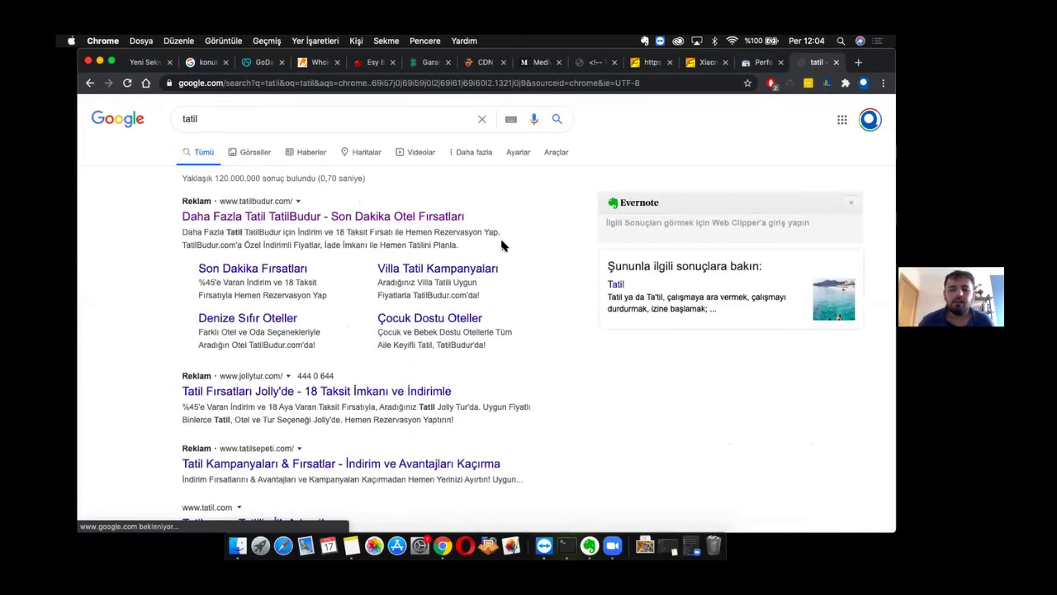
scroll(501, 245, "down", 4)
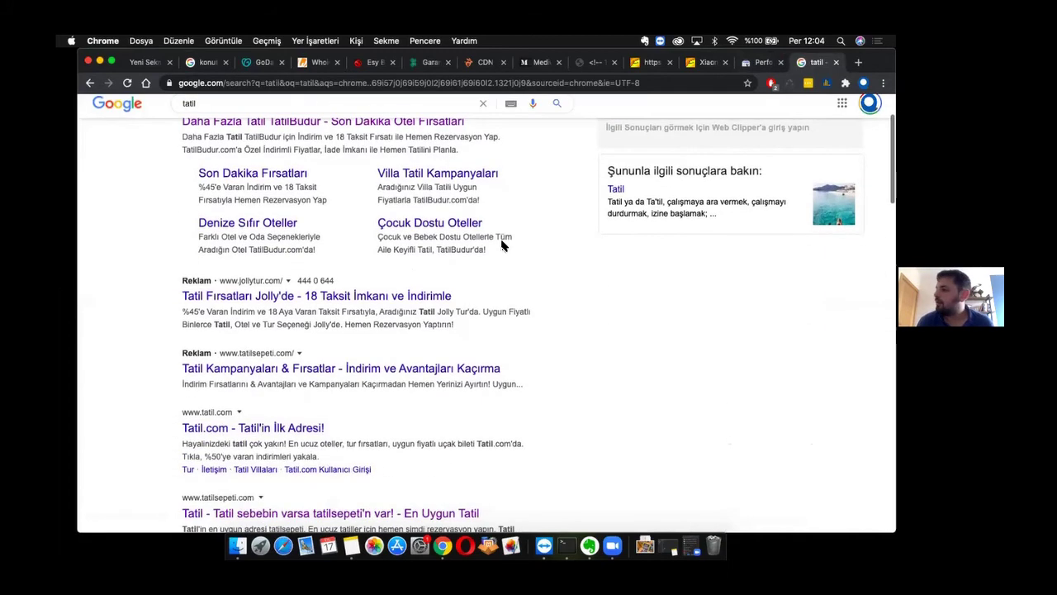
scroll(501, 244, "down", 3)
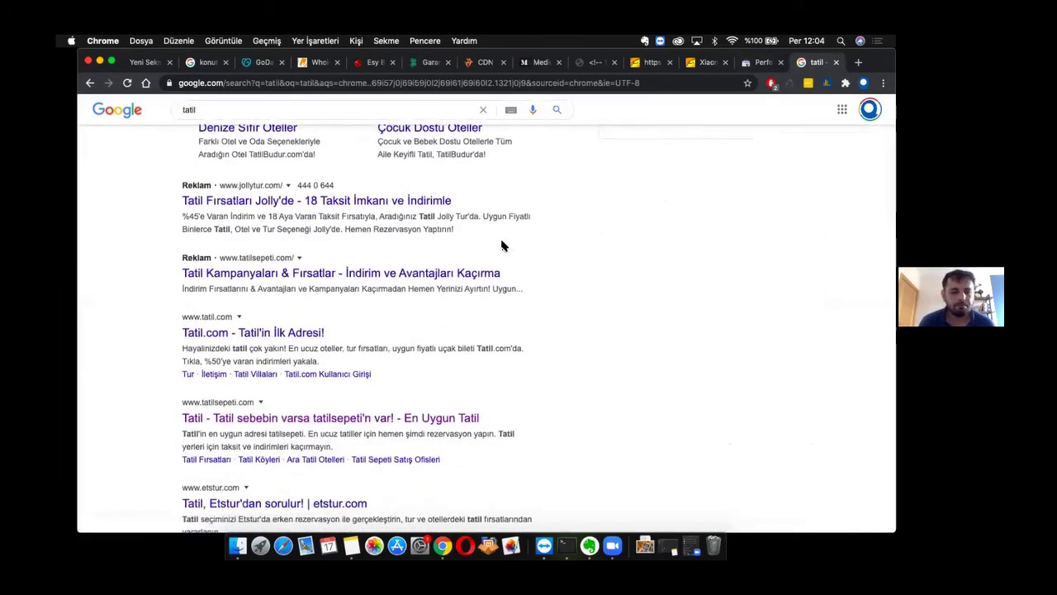
scroll(501, 242, "down", 1)
scroll(502, 242, "up", 2)
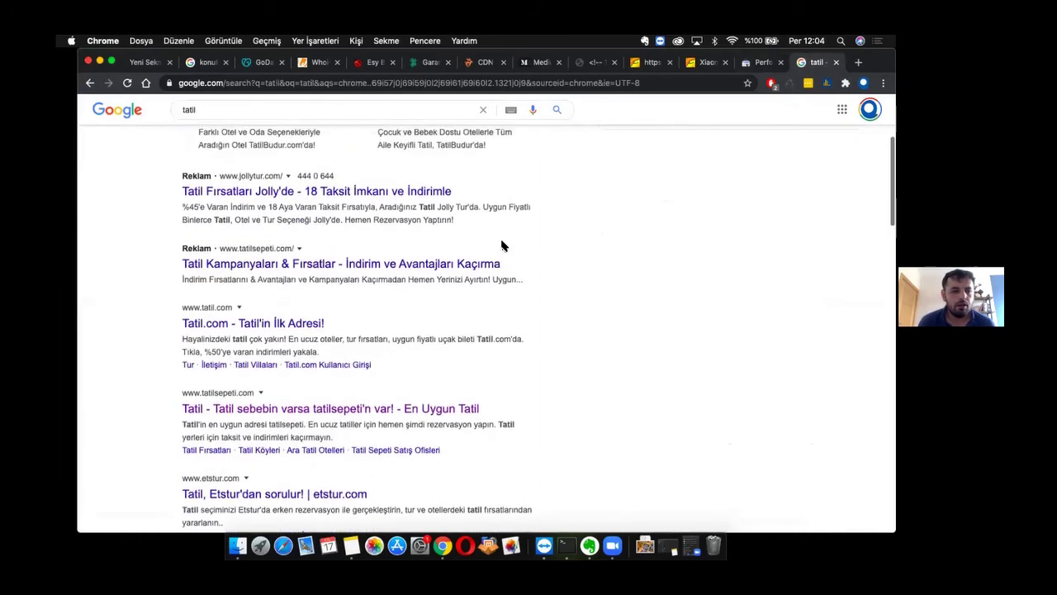
scroll(502, 244, "down", 2)
scroll(502, 245, "up", 6)
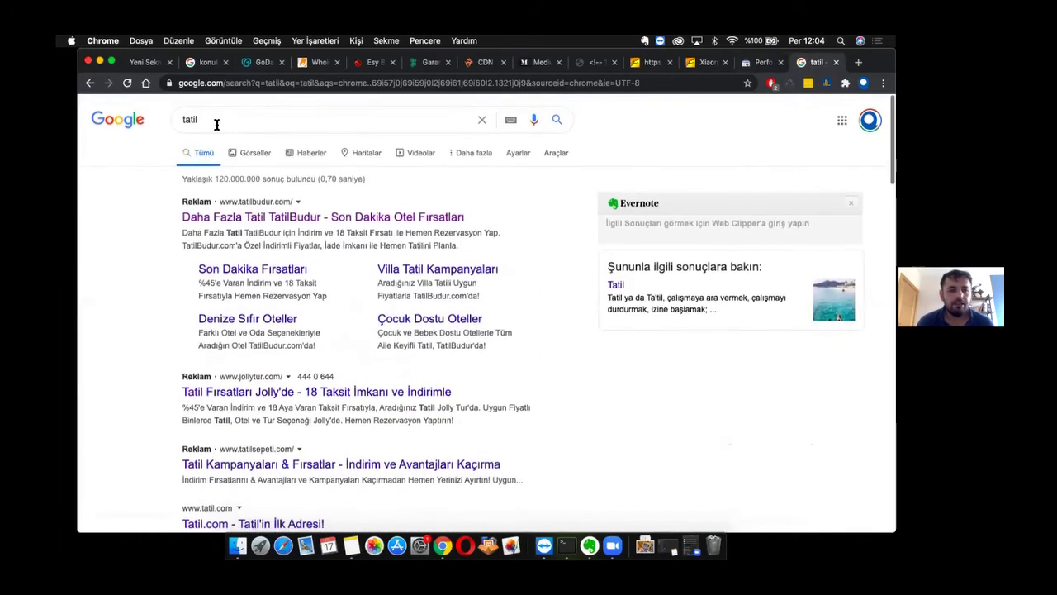
Search Google for "kayak tatili" and examine which sites and pages rank on the results page
left_click(217, 124)
key("super+a")
type("kayak ")
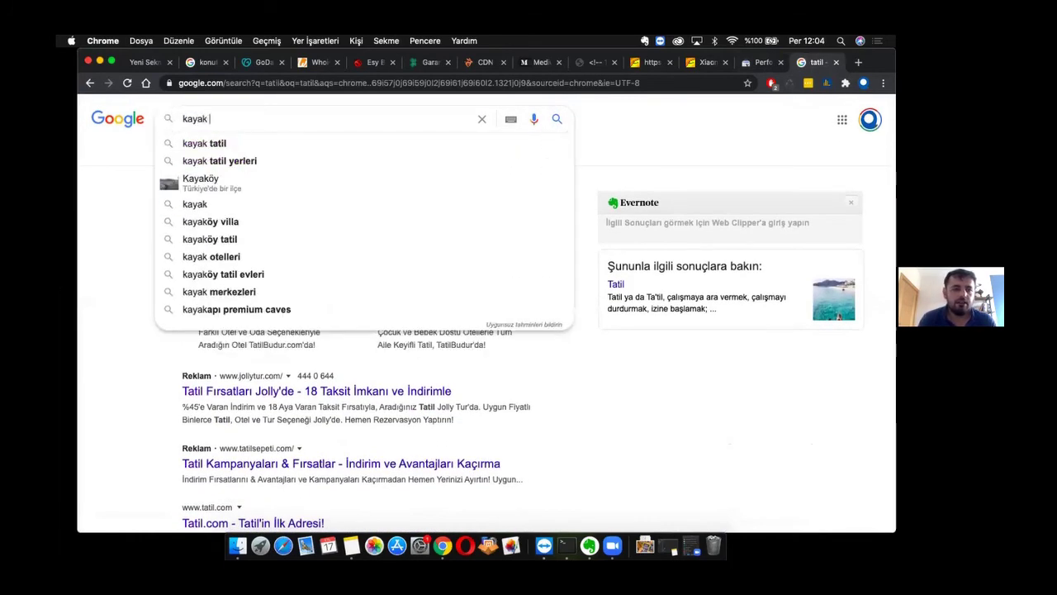
type("tatili")
key("Return")
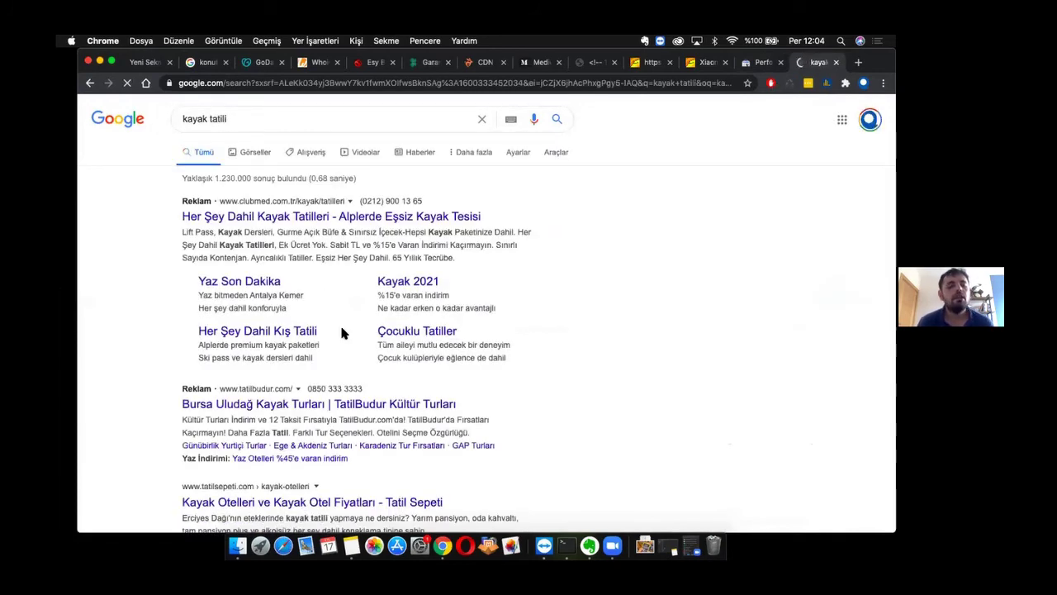
scroll(341, 329, "down", 3)
scroll(344, 332, "down", 3)
scroll(344, 332, "down", 4)
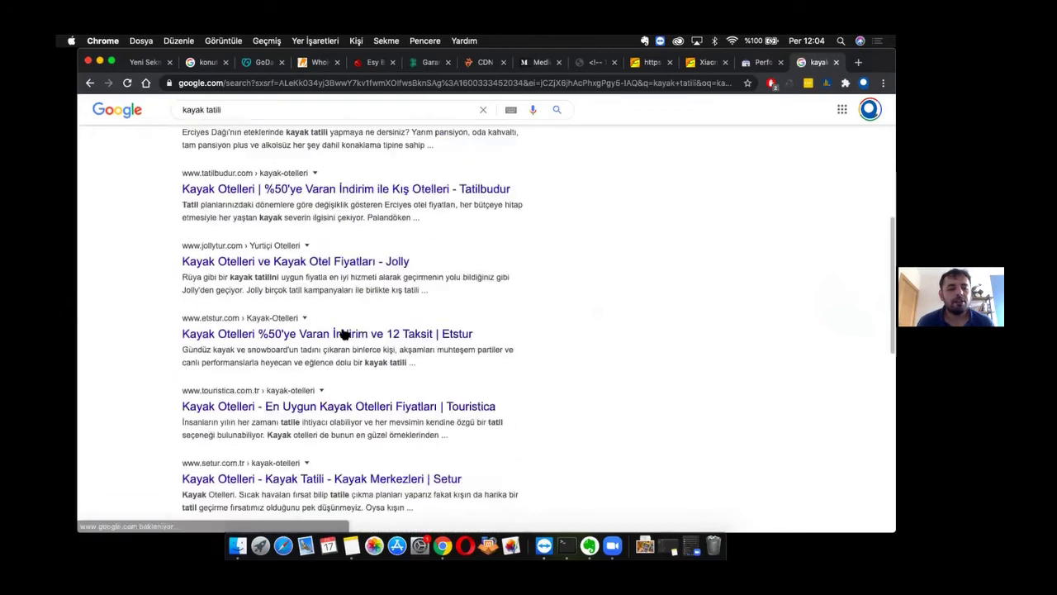
scroll(344, 334, "down", 3)
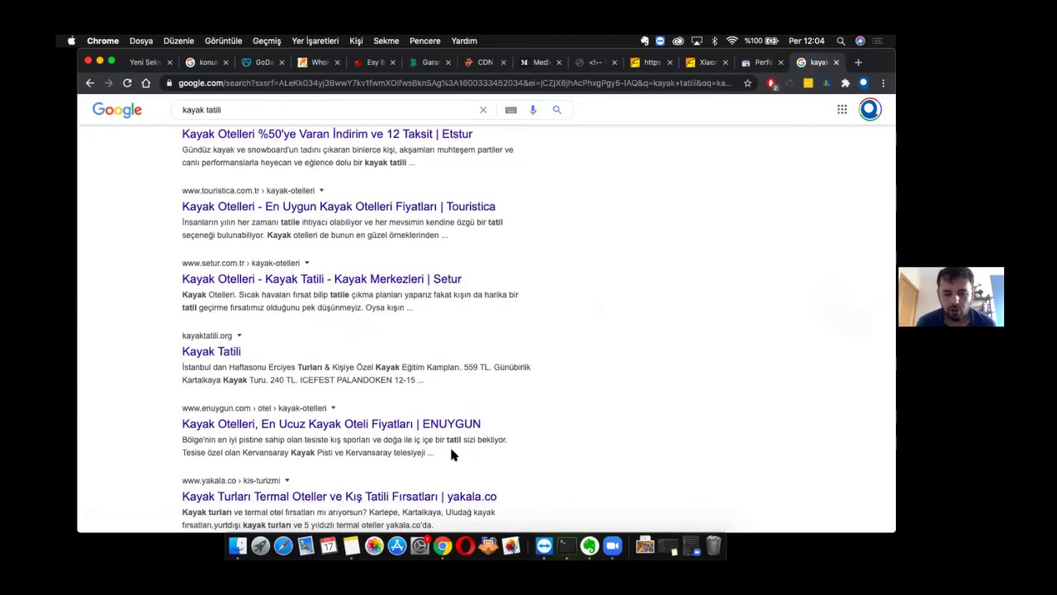
scroll(454, 449, "down", 3)
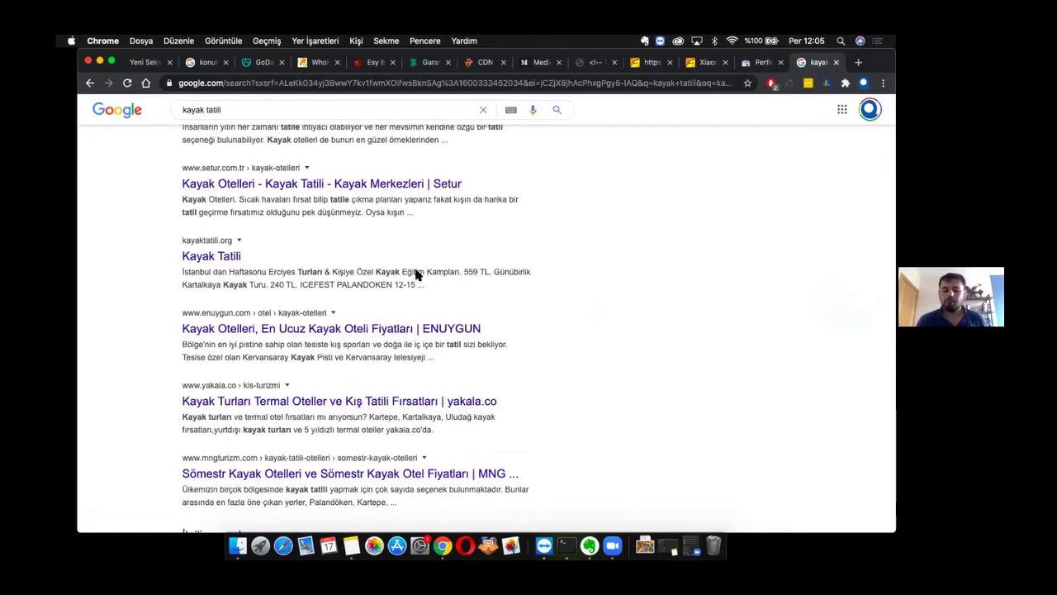
Switch to the Evernote note and add the keyword line "Kayak Tatil Fiyatları" below Yurtdışı Tatili
left_click(351, 545)
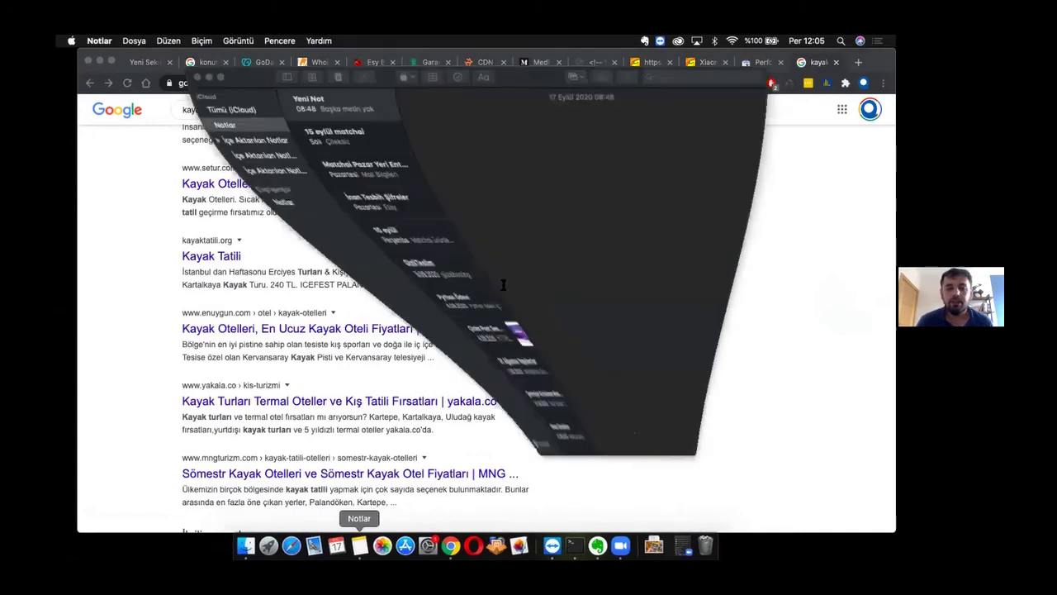
left_click(207, 67)
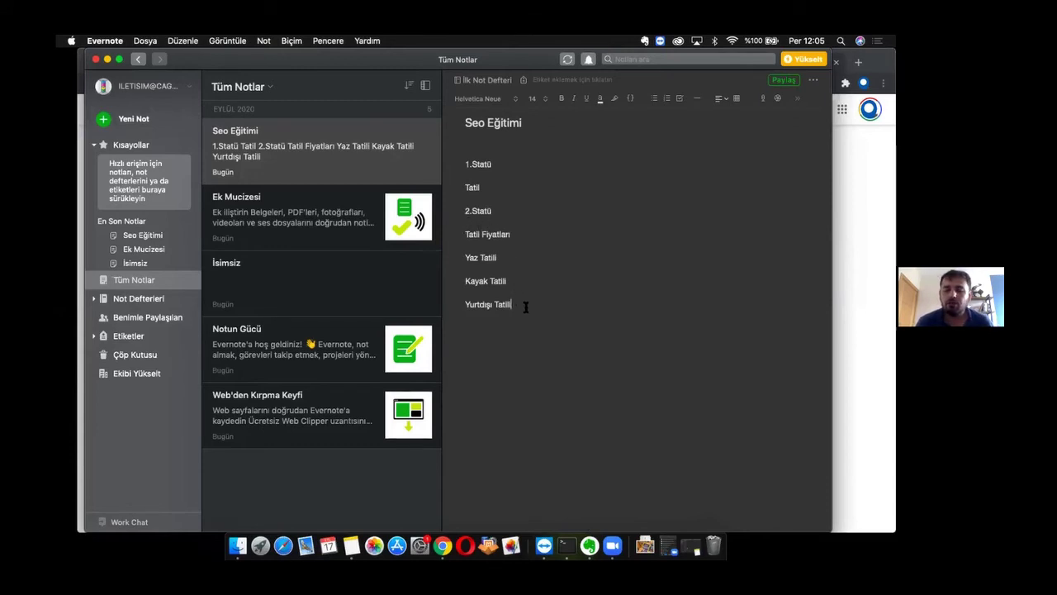
key("Return")
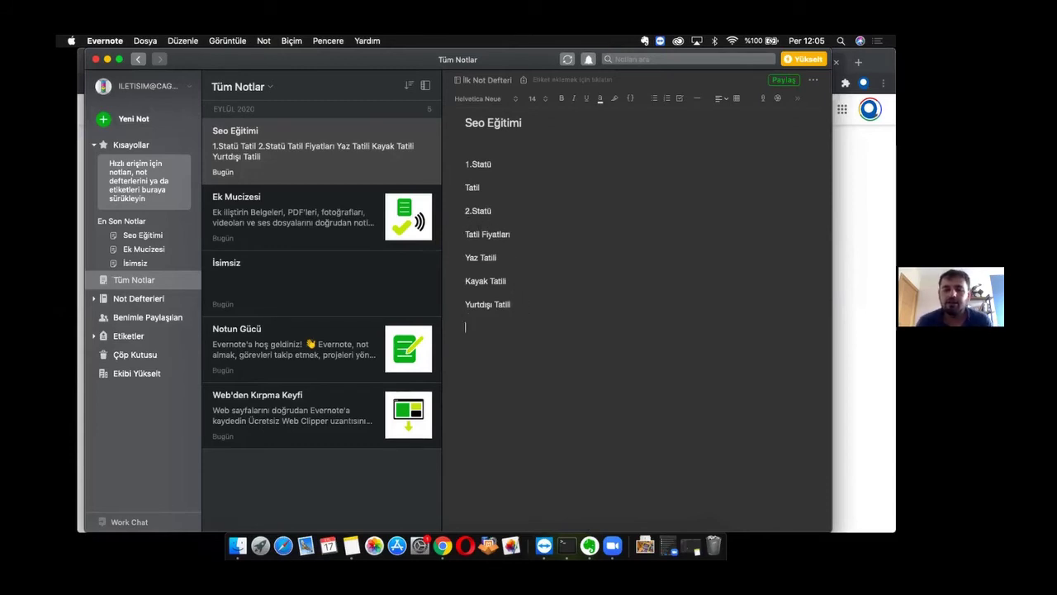
type("Kayak t")
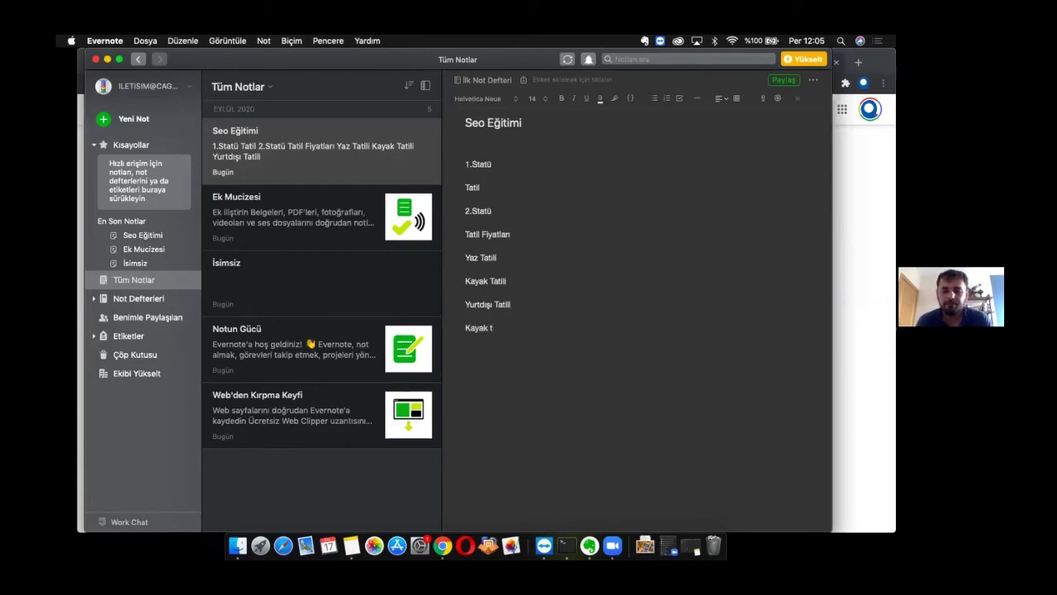
key("BackSpace")
type("Tatil")
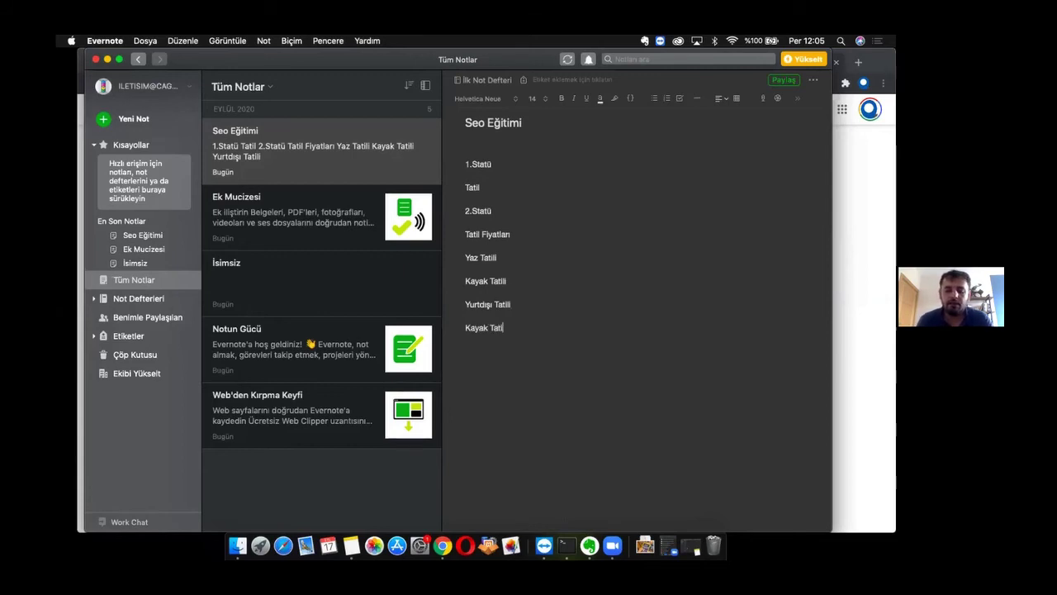
type(" Fiyatları")
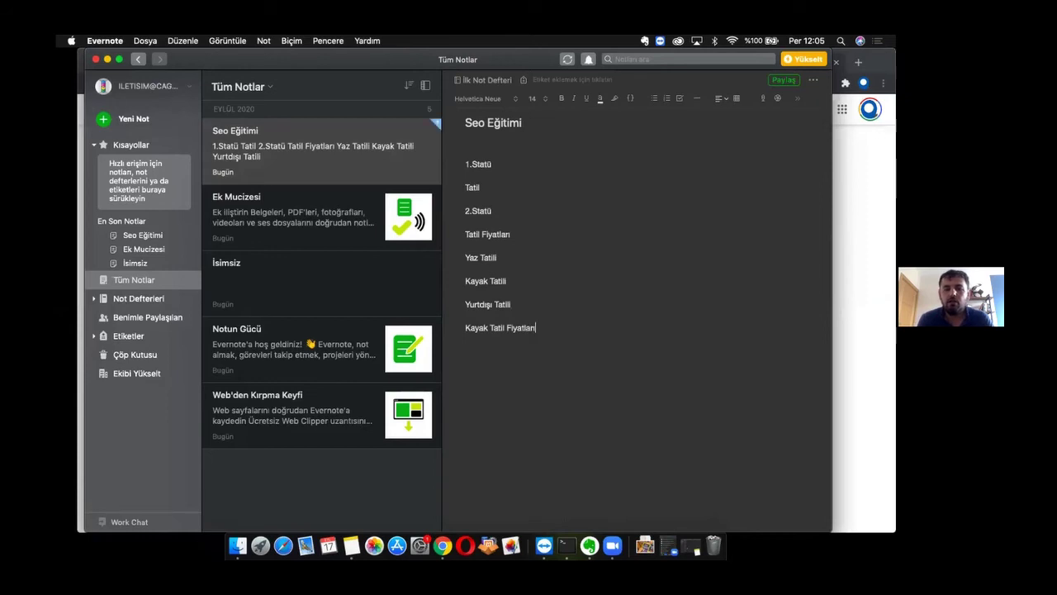
Add the keyword line "Yurtdışı Tatil Fiyatları" below Kayak Tatil Fiyatları in the note
key("Return")
type("Yurtdı")
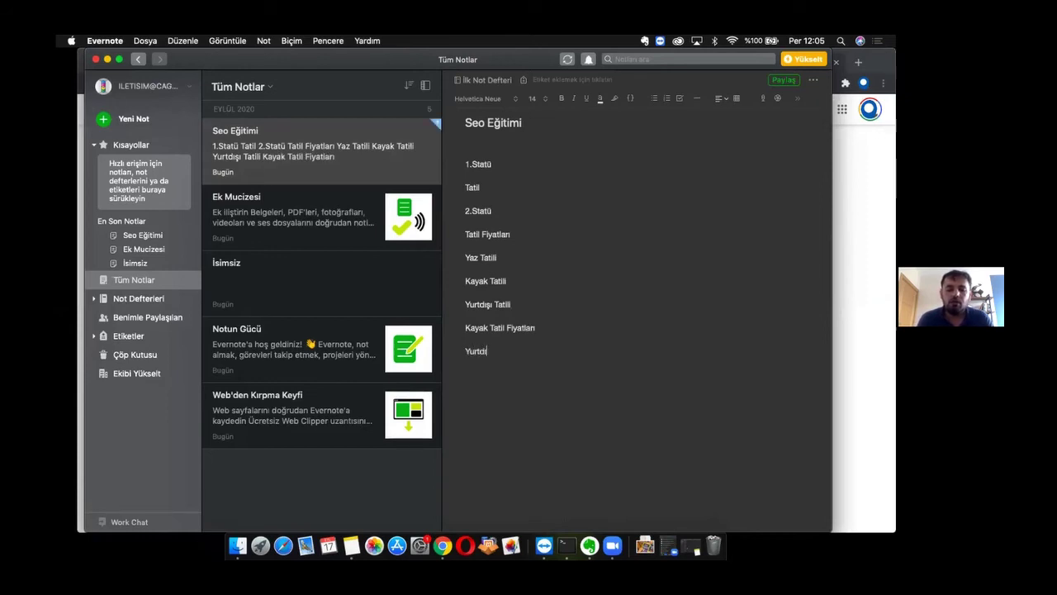
type("şı Tatil ")
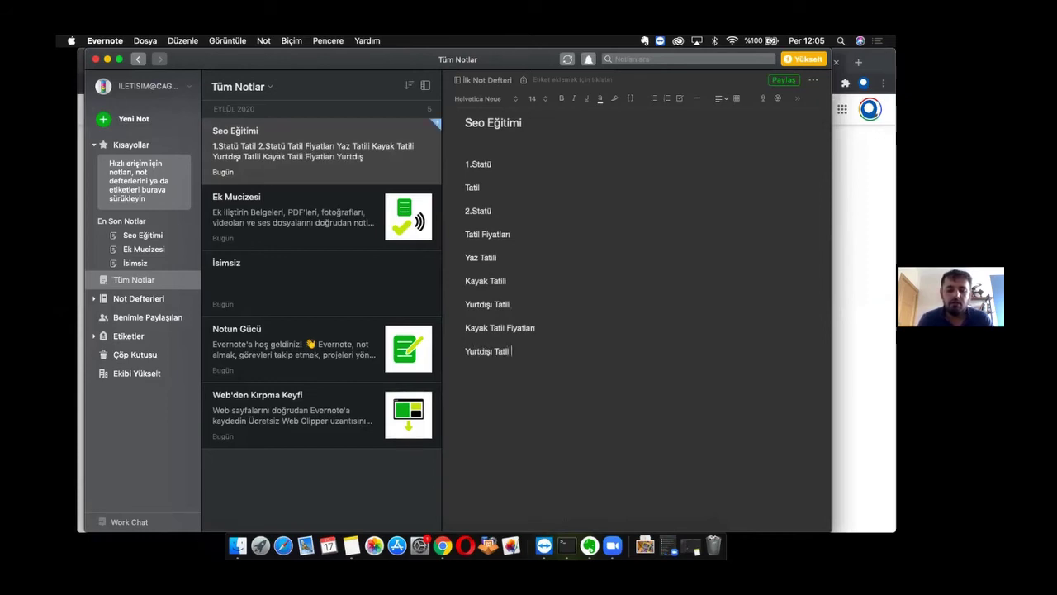
type("Fiyatları")
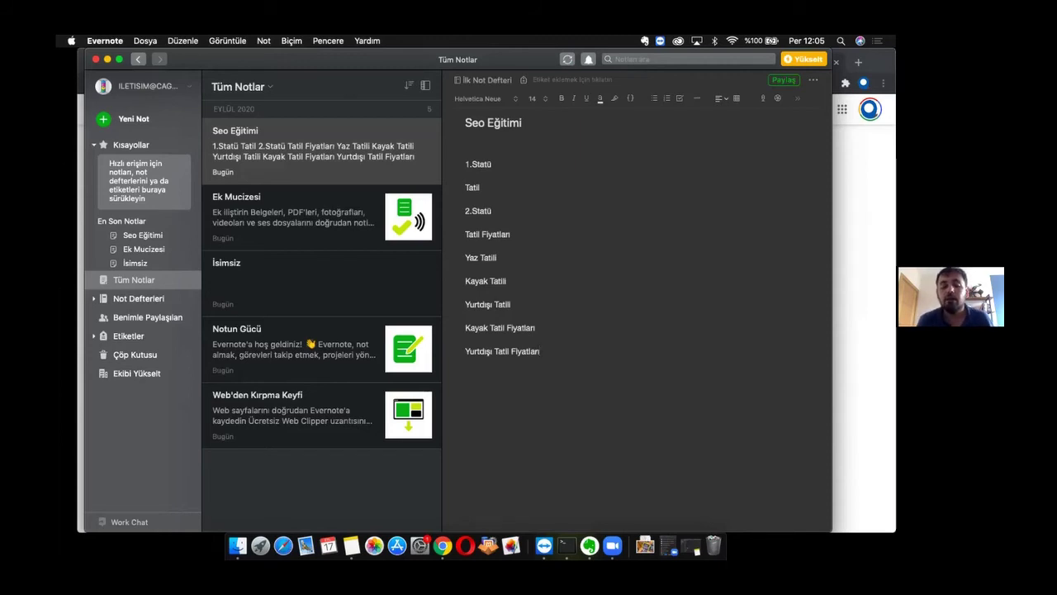
key("Return")
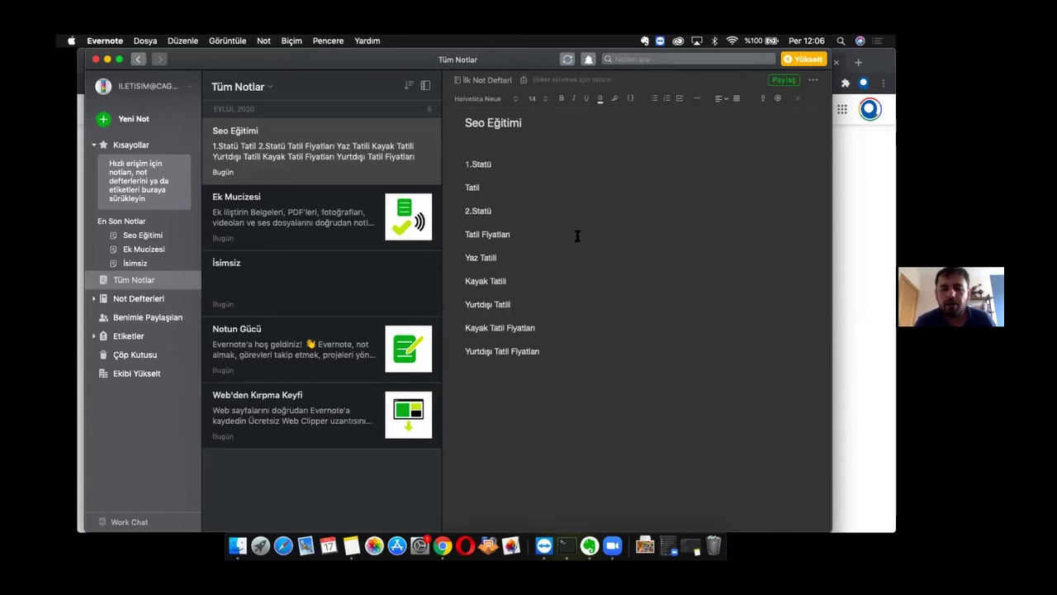
left_click(501, 190)
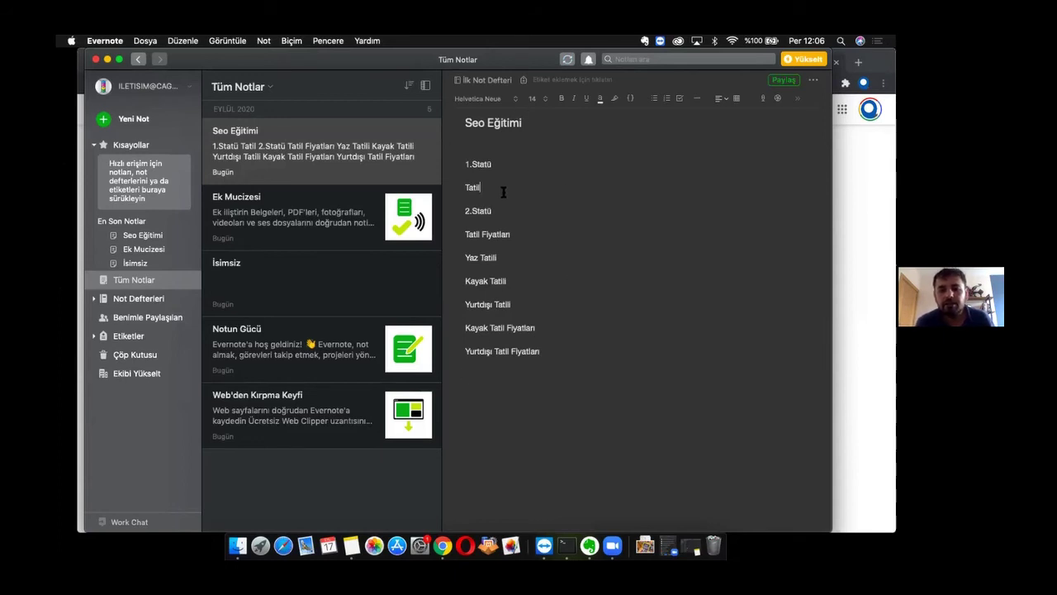
left_click(542, 344)
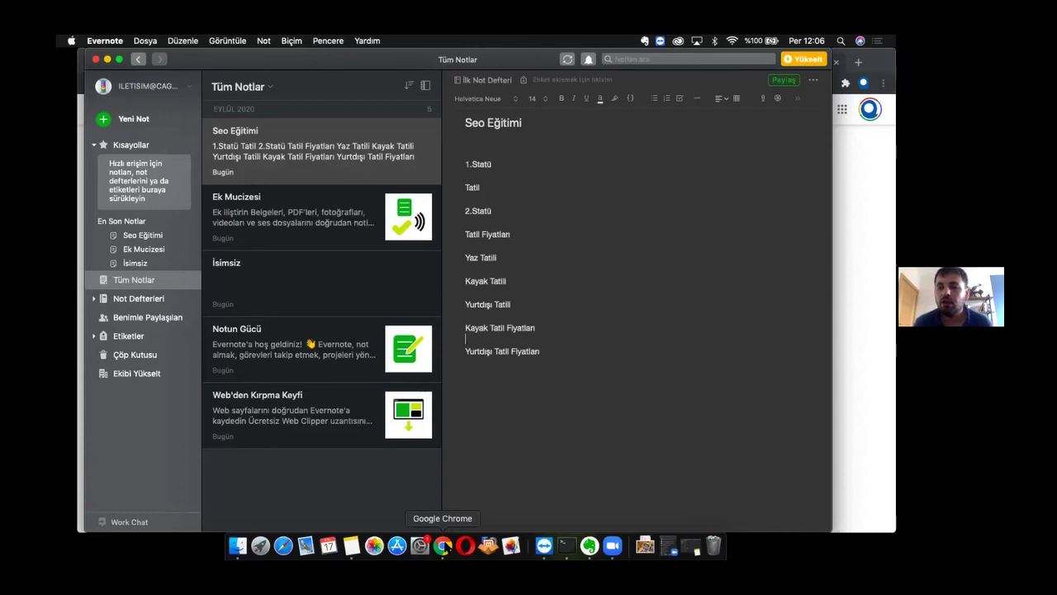
Switch to Chrome, search Google for "haber" and look through the news sites on the results page
key("super+Tab")
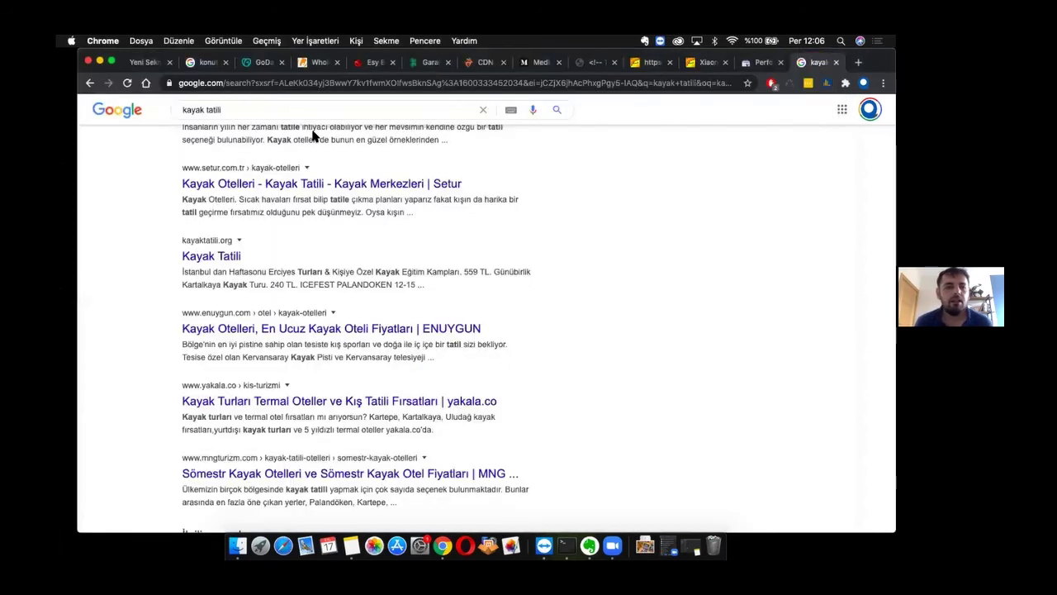
triple_click(267, 110)
type("ha")
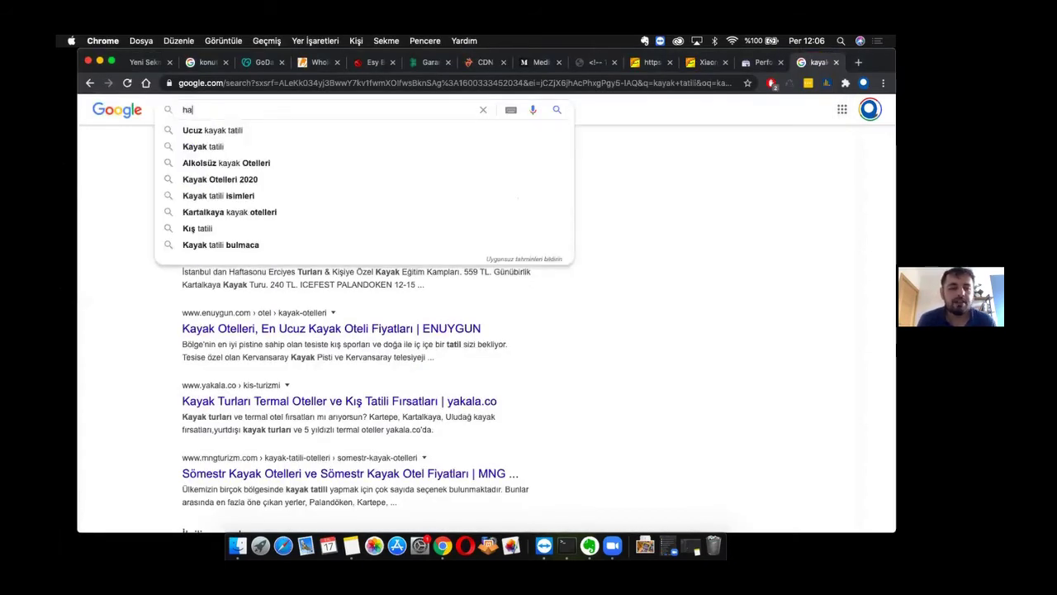
type("ber")
key("Return")
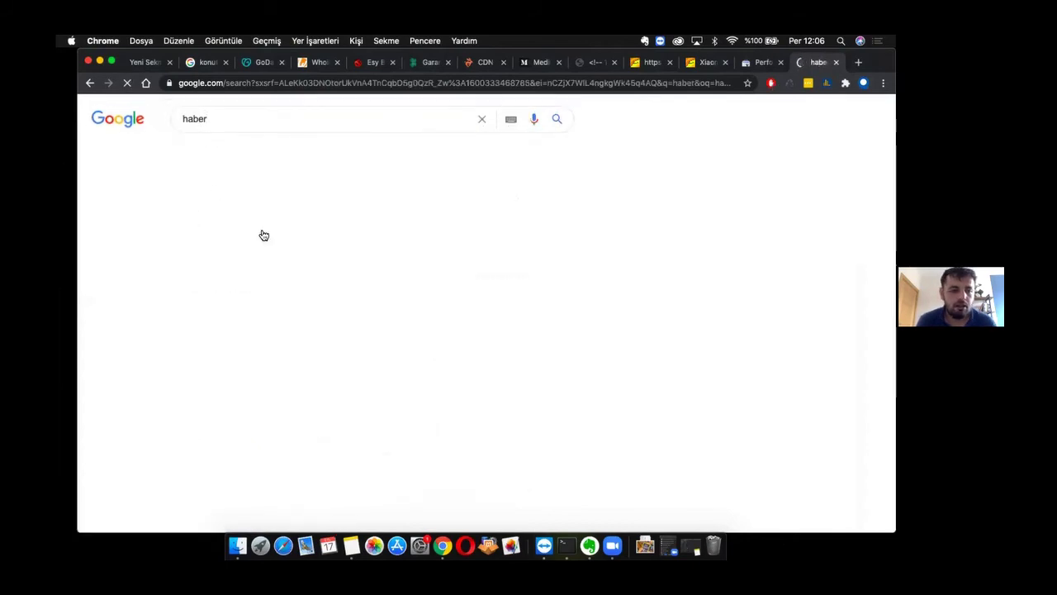
scroll(281, 309, "down", 4)
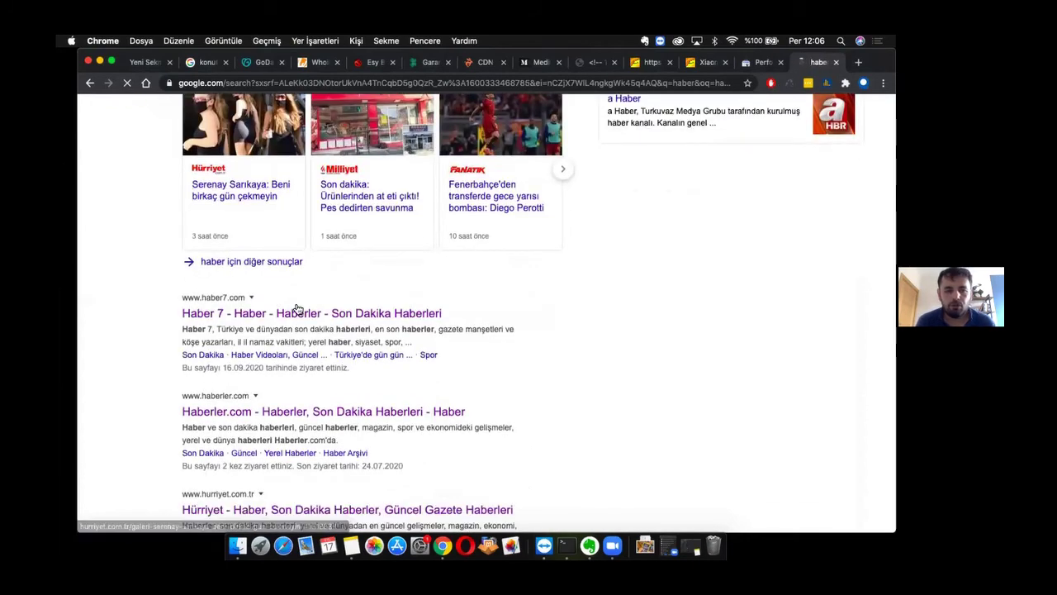
scroll(298, 308, "up", 5)
Search Google for "memur haberleri" and examine the ad and the organic results
triple_click(232, 113)
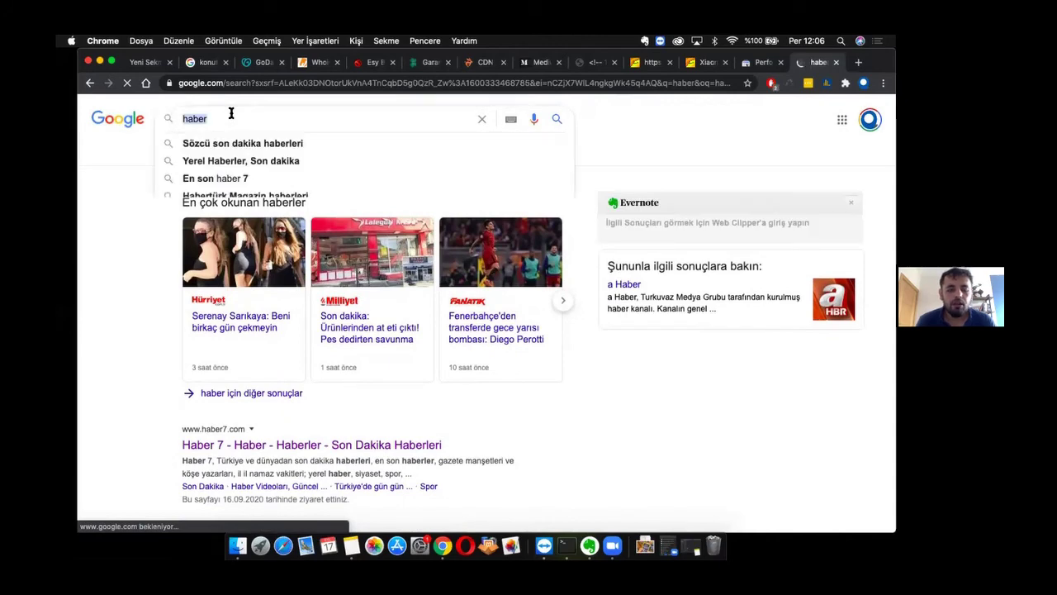
type("memur habe")
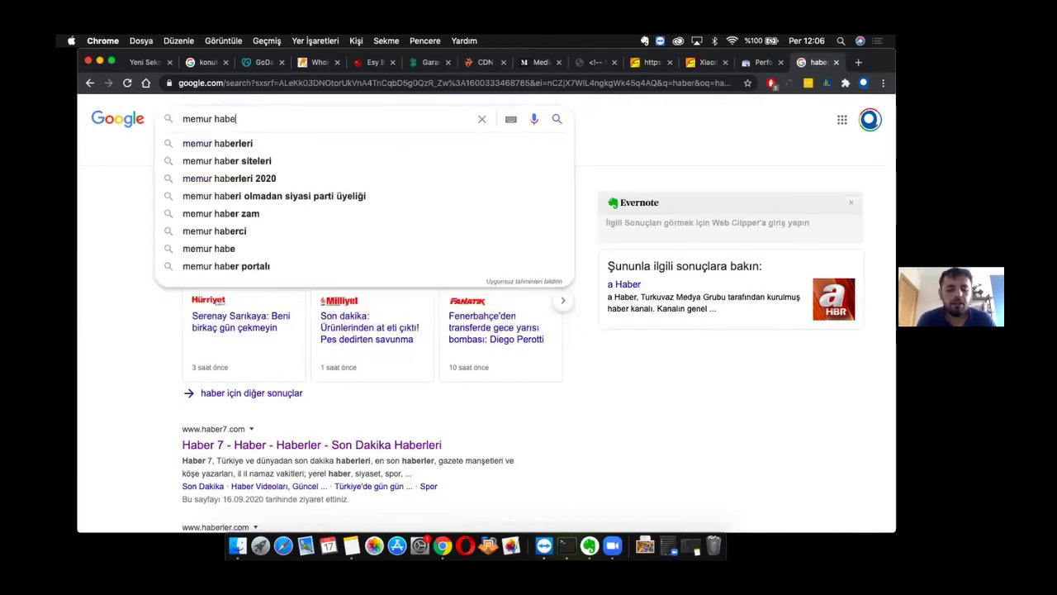
type("rleri")
key("Return")
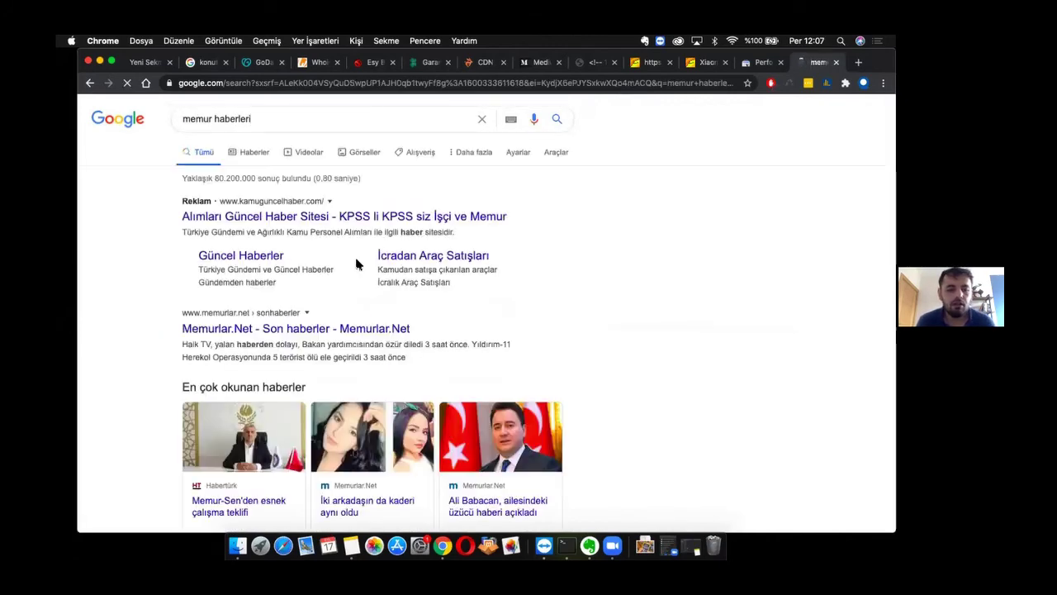
scroll(358, 272, "down", 1)
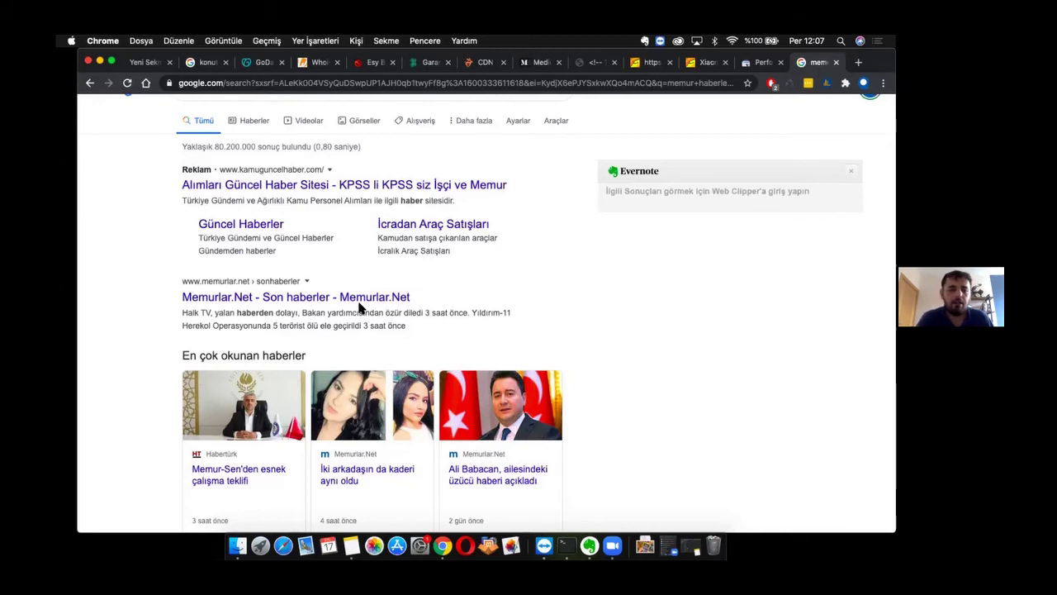
scroll(360, 308, "up", 2)
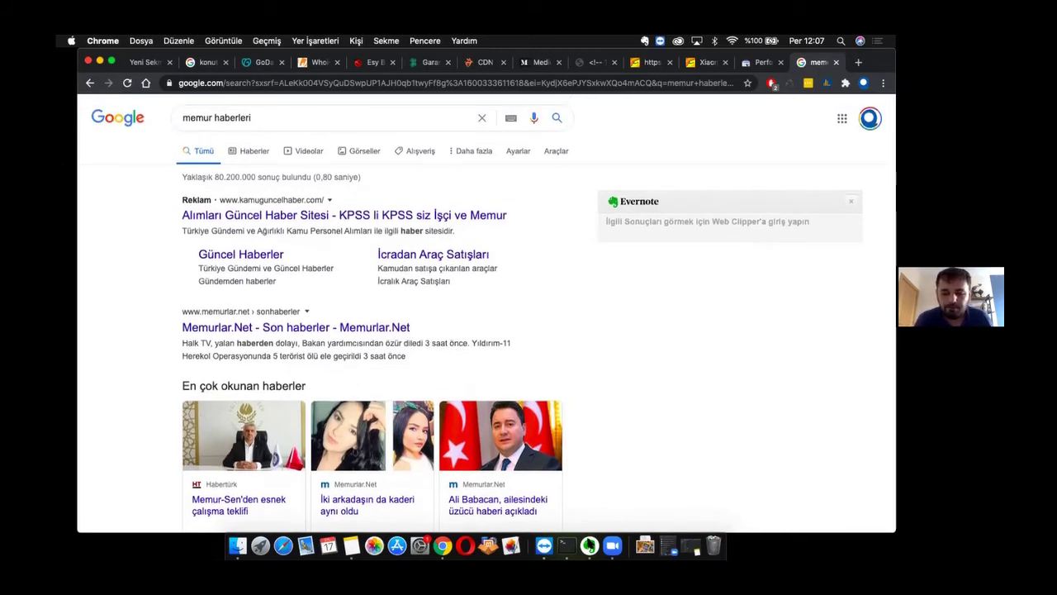
Switch to the Evernote note and start a new empty line below Yurtdışı Tatil Fiyatları
left_click(589, 546)
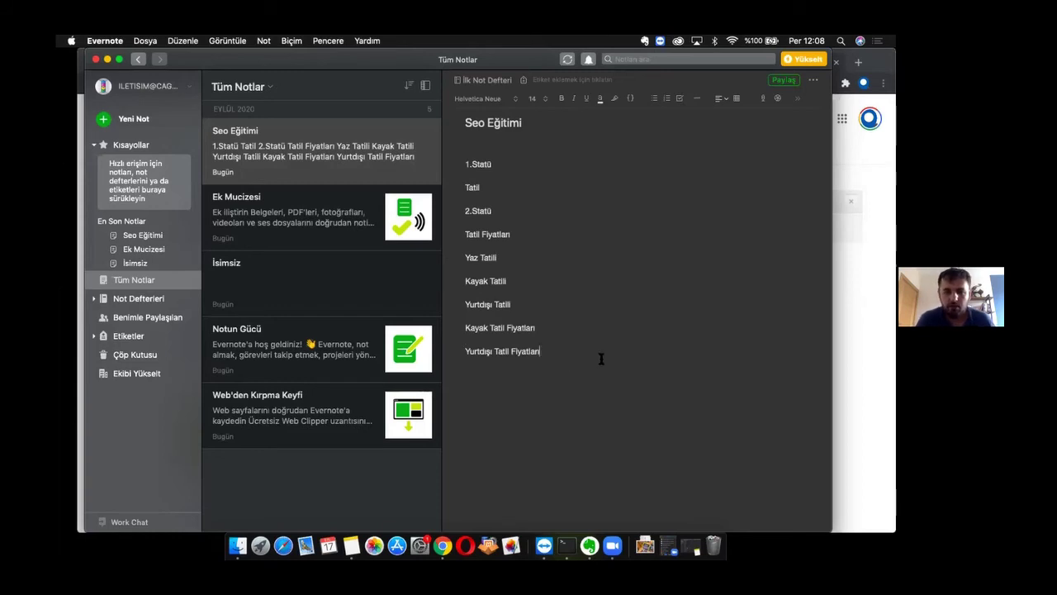
key("Return")
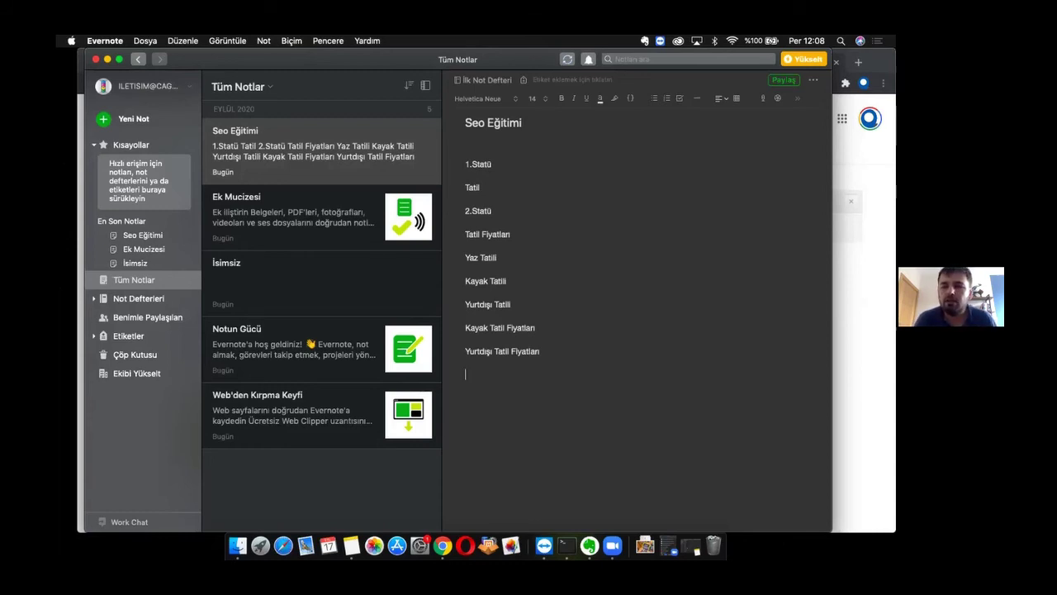
Switch to Chrome and open keywordtool.io in a new tab after the Google results tab
key("super+Tab")
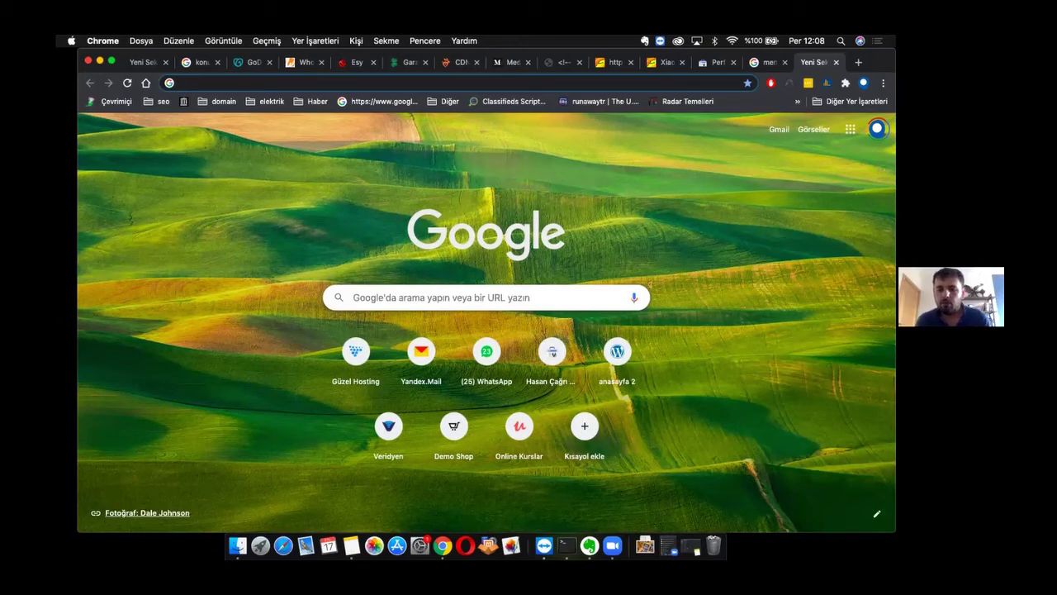
left_click(767, 69)
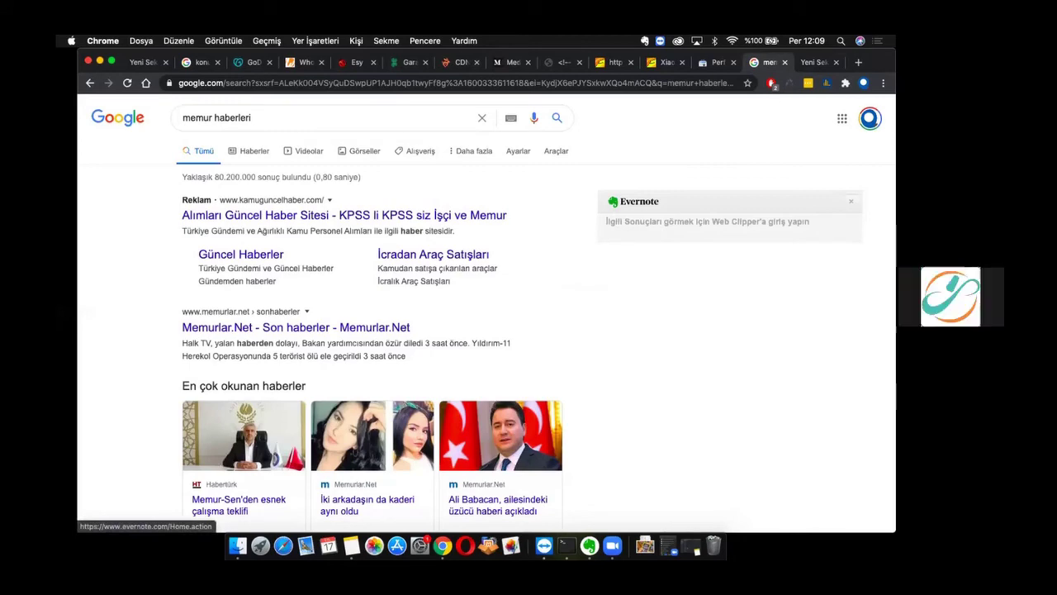
key("ctrl+Tab")
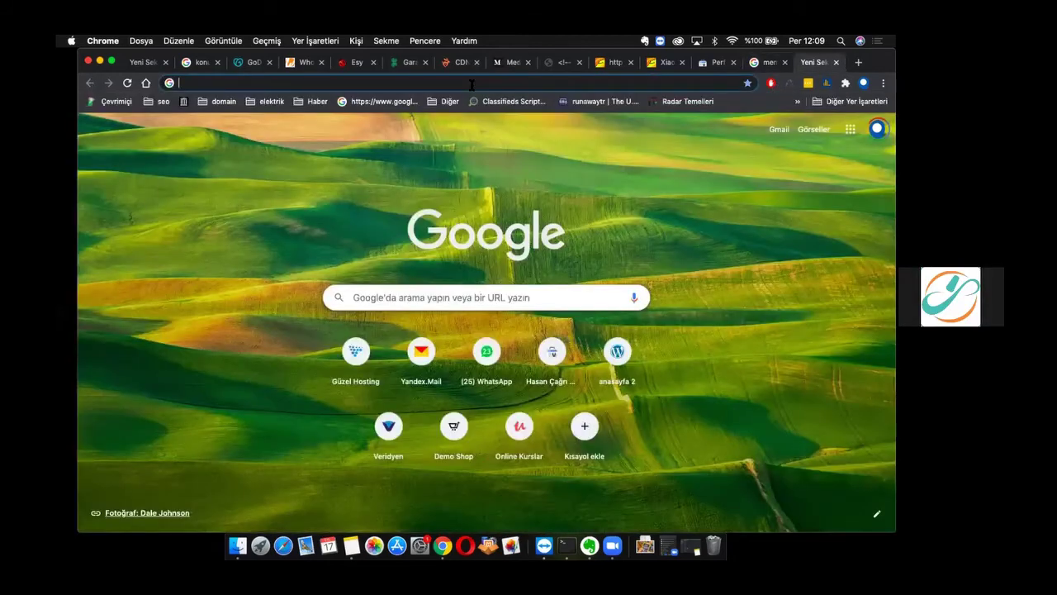
type("keyw")
key("Return")
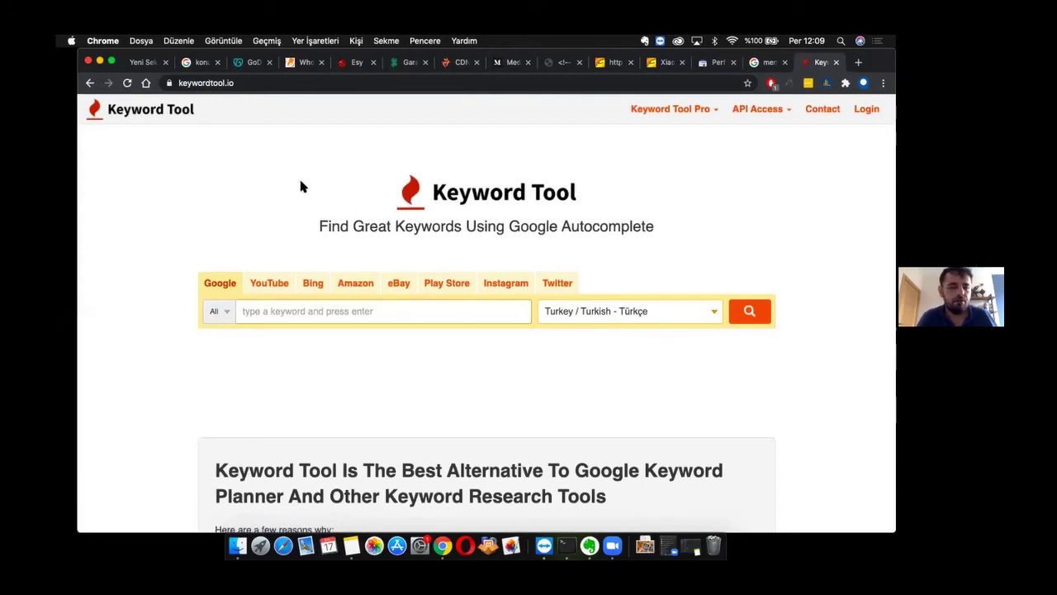
Search Keyword Tool for Google keyword suggestions on "tekne turu"
scroll(299, 177, "down", 2)
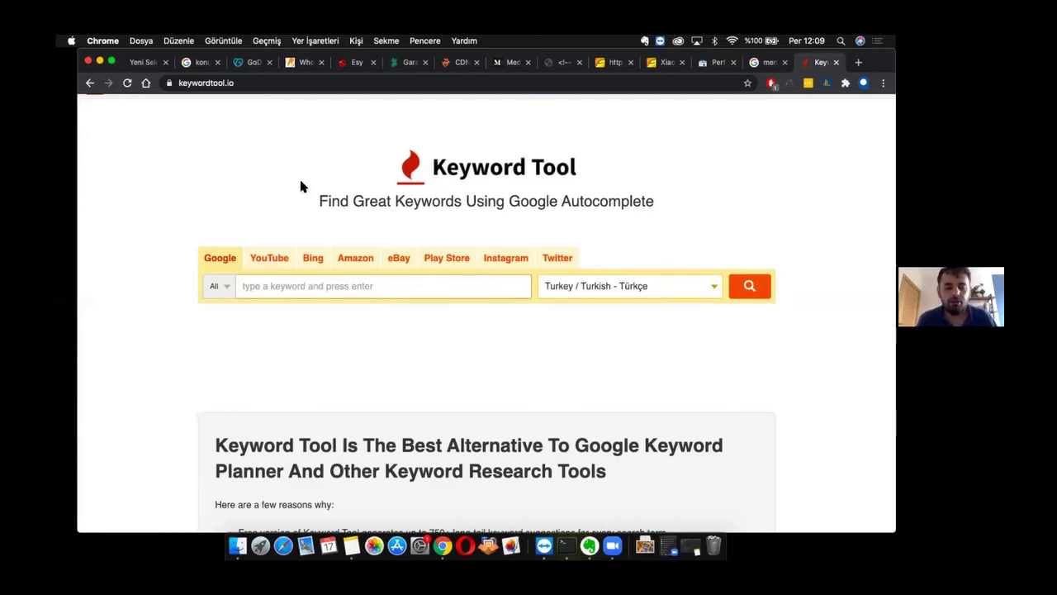
scroll(310, 261, "down", 2)
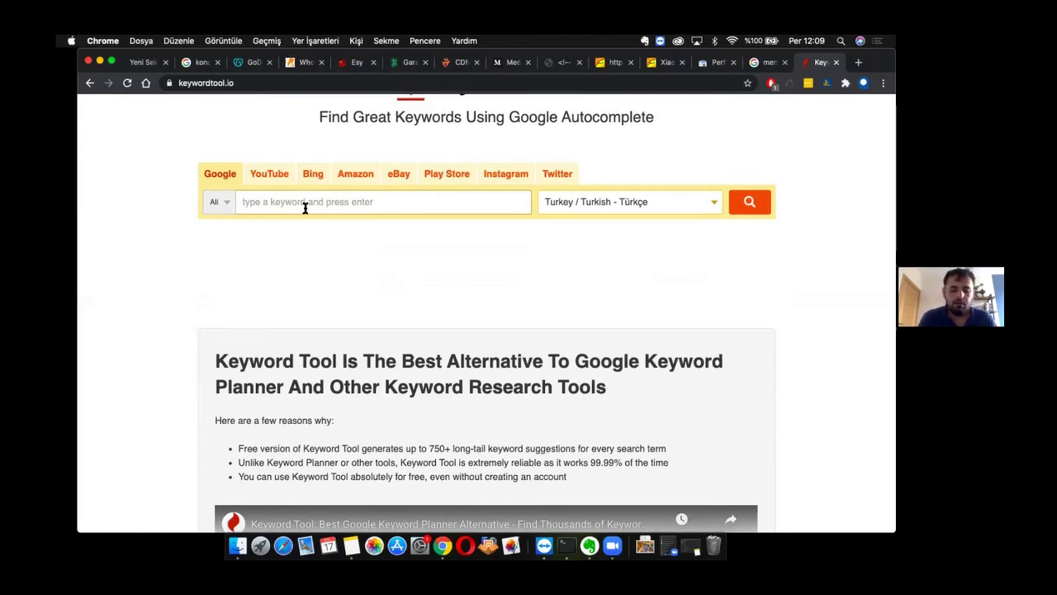
type("tekne turu")
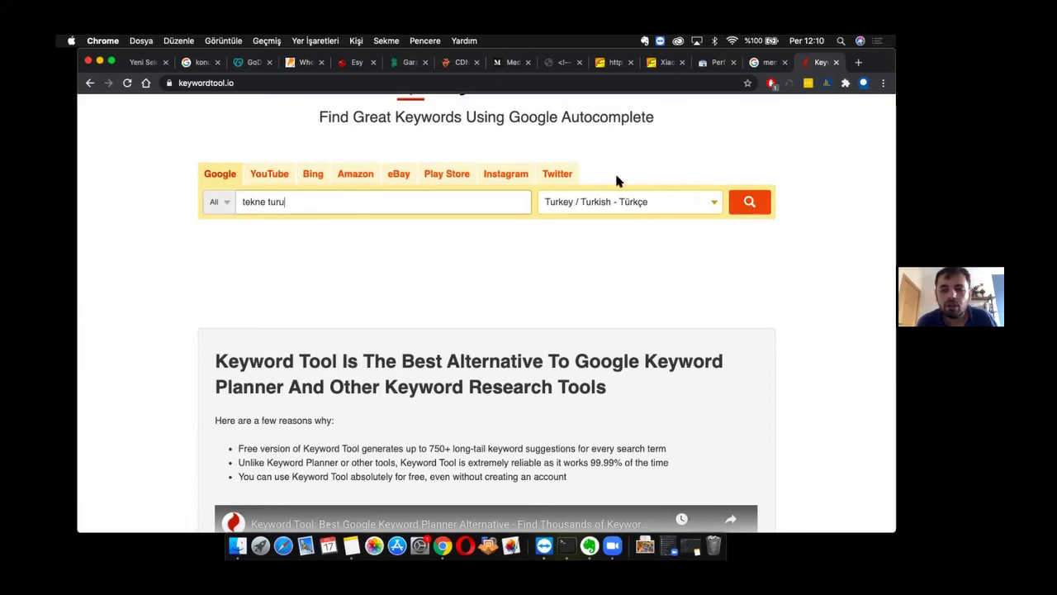
left_click(752, 203)
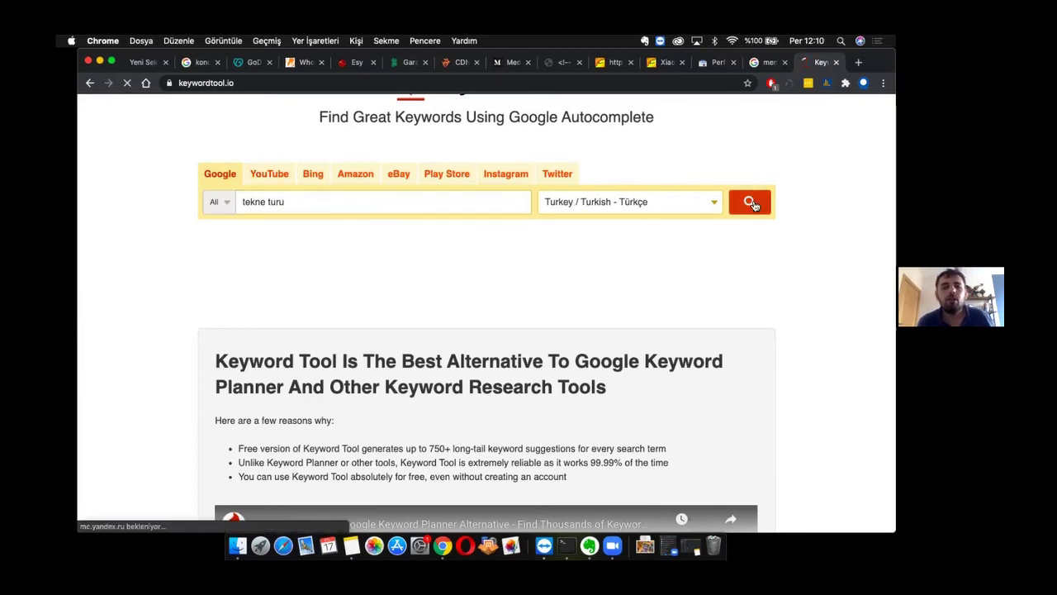
Select the full address of the results page and look through the suggested "tekne turu" keywords
left_click_drag(237, 82, 177, 82)
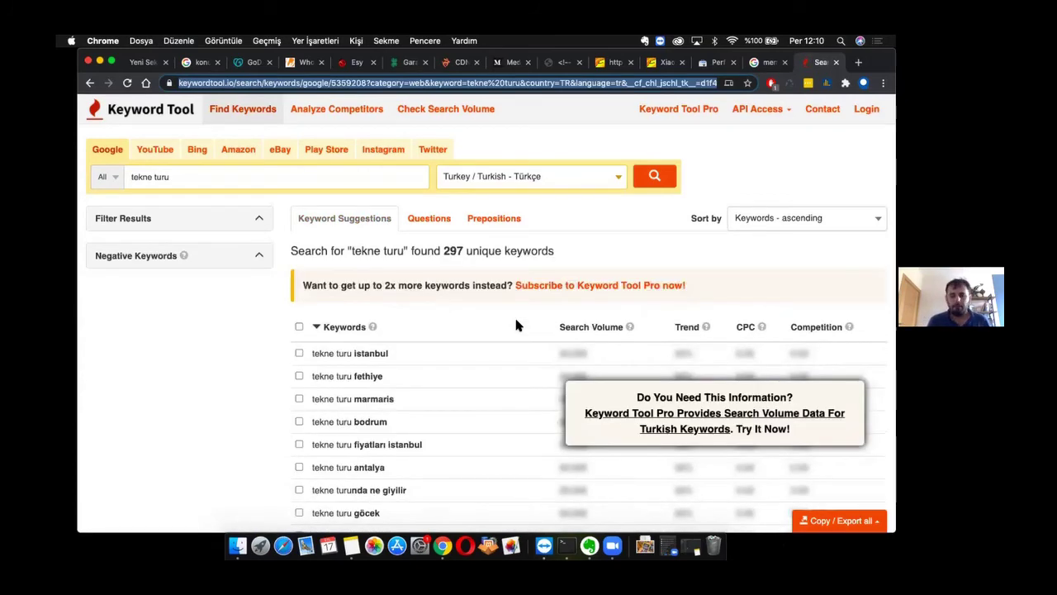
scroll(516, 325, "down", 3)
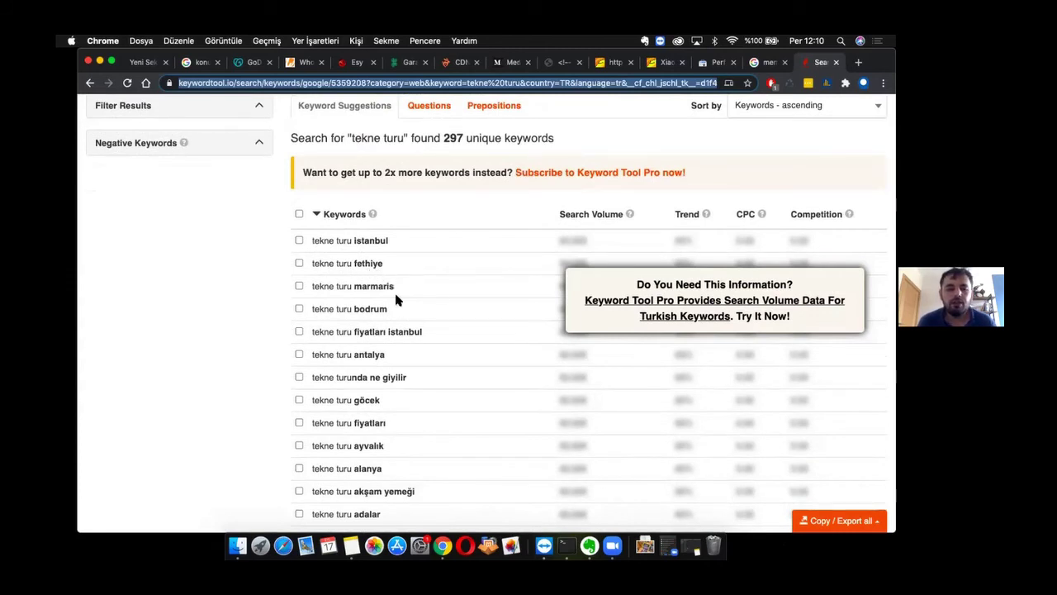
scroll(405, 319, "down", 1)
scroll(429, 275, "up", 3)
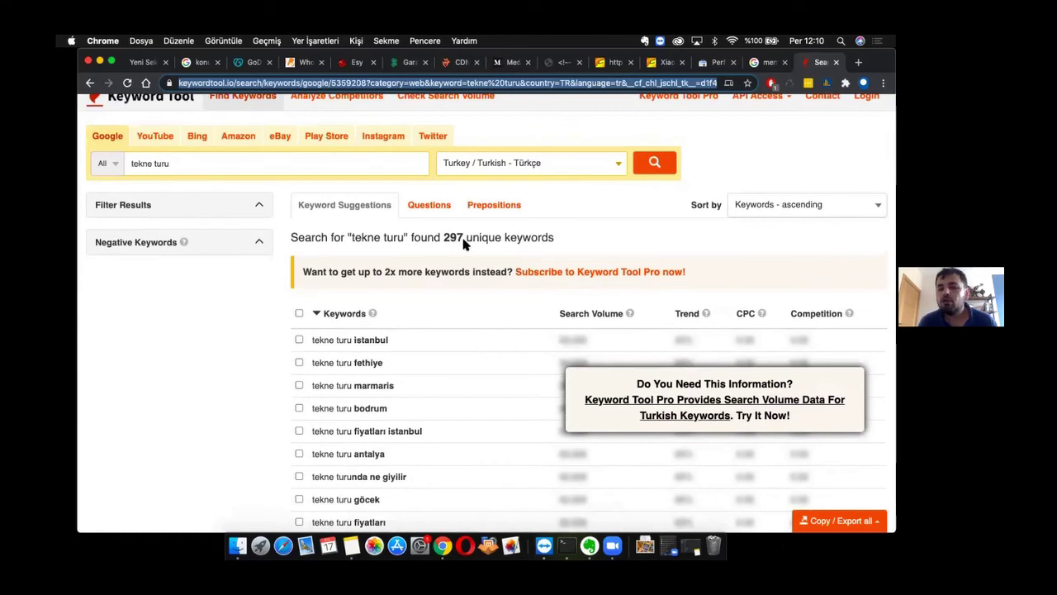
scroll(457, 243, "down", 5)
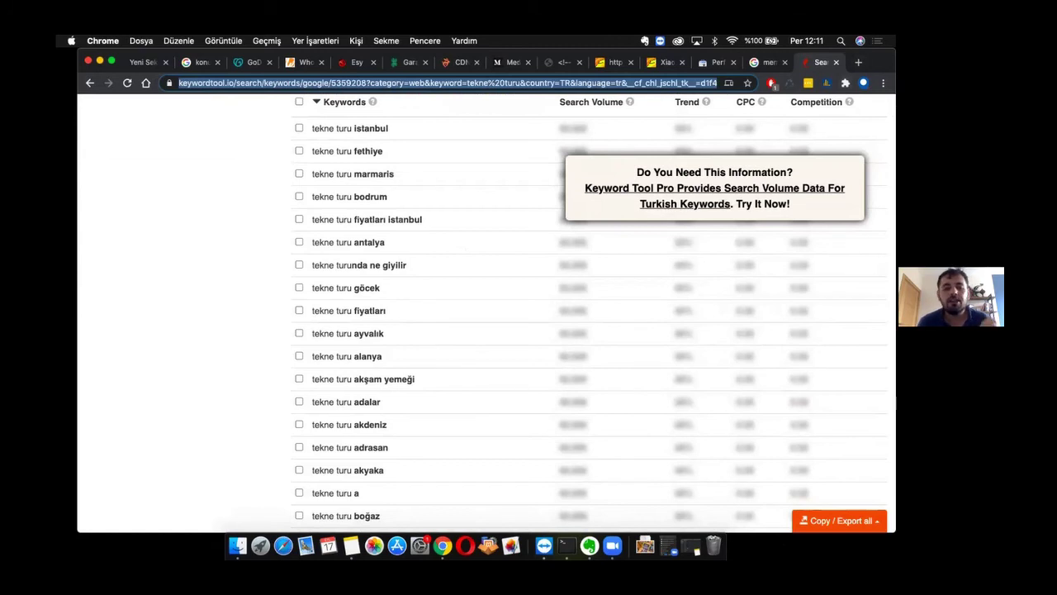
Select the keyword "tekne turu fiyatları" and look through the neighbouring Keyword Tool suggestions
left_click(535, 301)
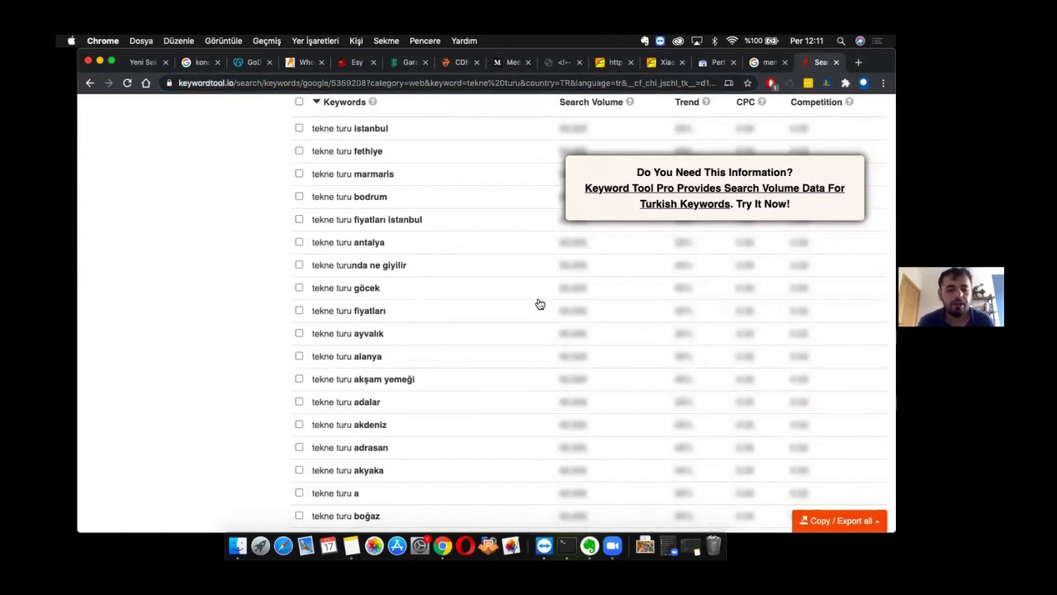
scroll(538, 303, "down", 2)
scroll(463, 359, "down", 3)
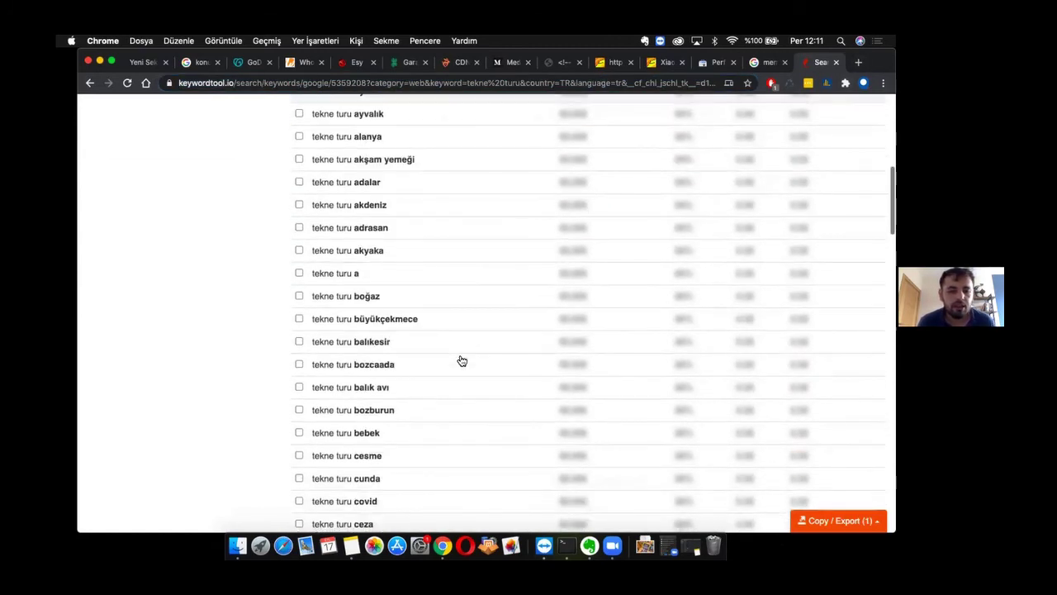
scroll(461, 361, "down", 2)
scroll(462, 361, "down", 2)
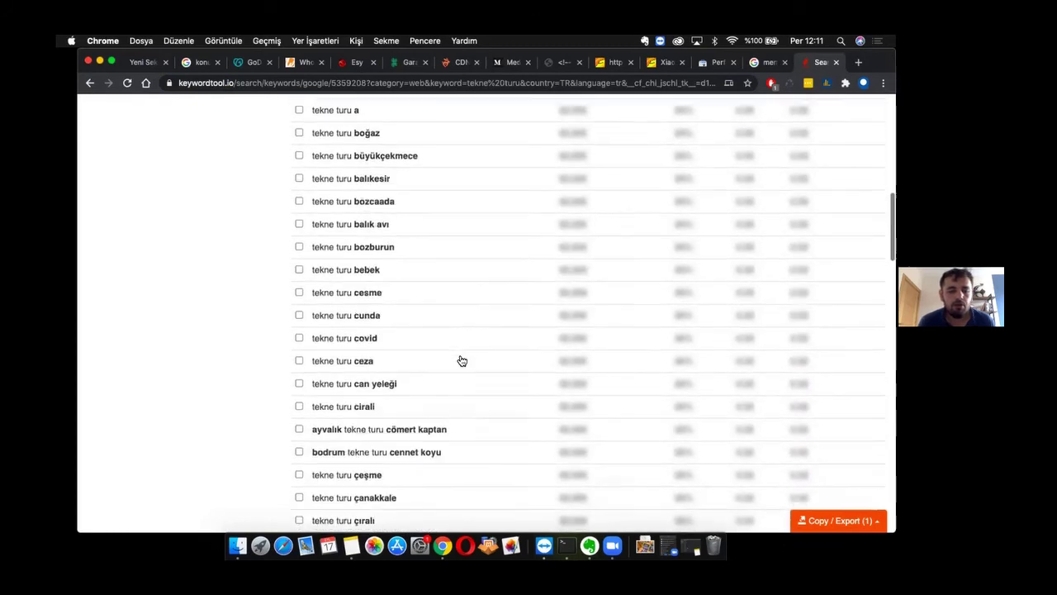
scroll(462, 361, "up", 5)
scroll(462, 361, "up", 1)
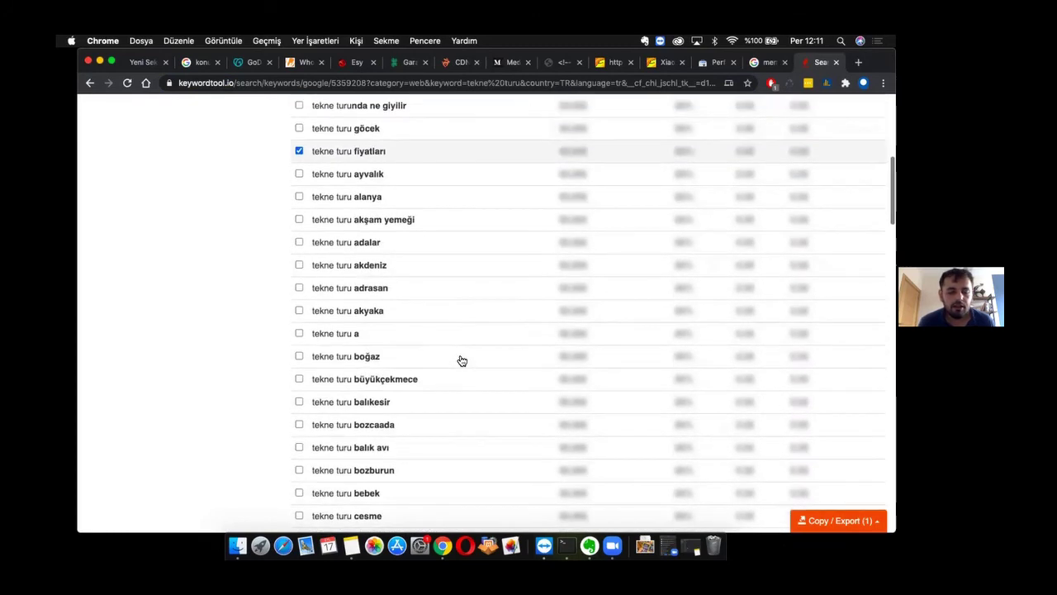
scroll(462, 361, "up", 1)
scroll(462, 361, "up", 1)
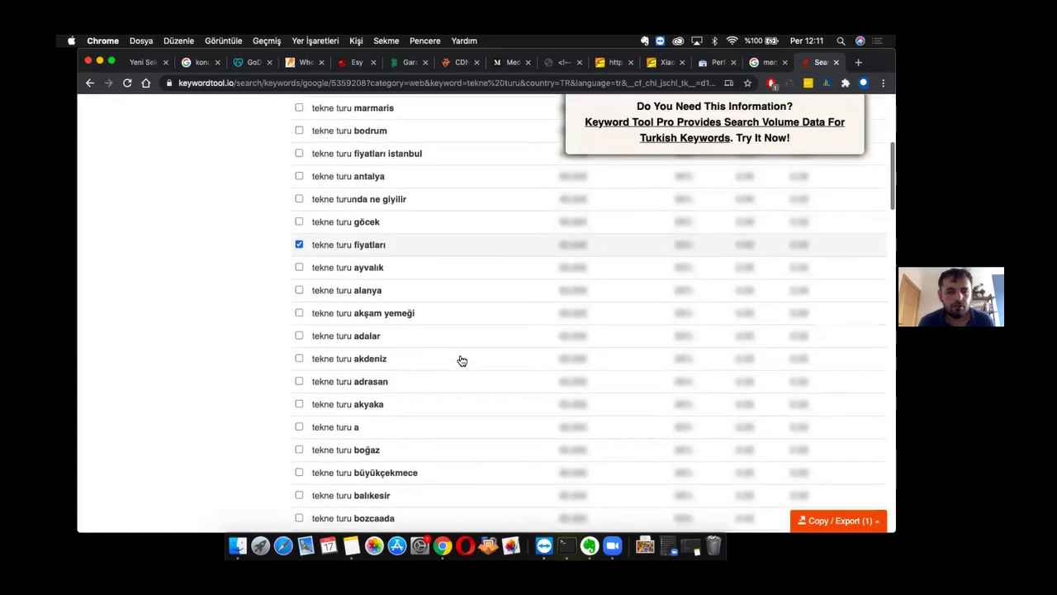
scroll(460, 358, "up", 1)
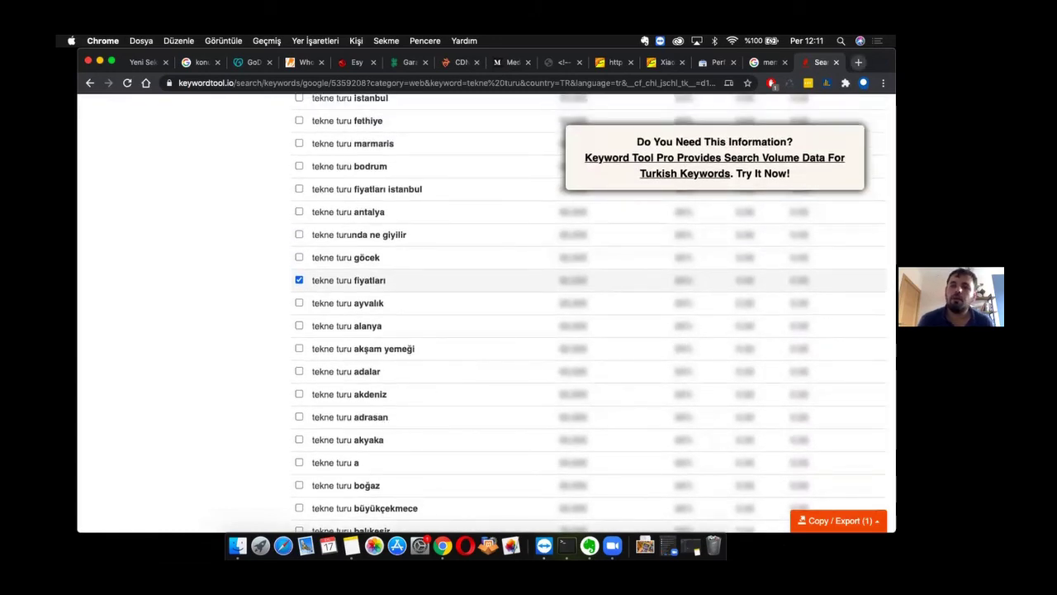
Search Google for "adrasan tekne turu" in a new tab
left_click(858, 62)
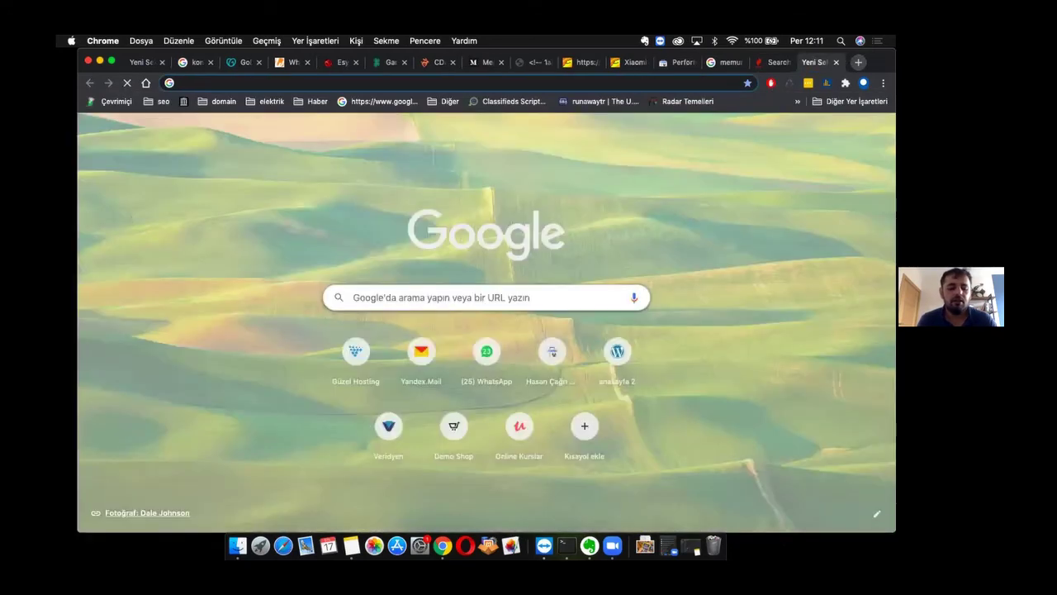
type("adrasan tekne turu")
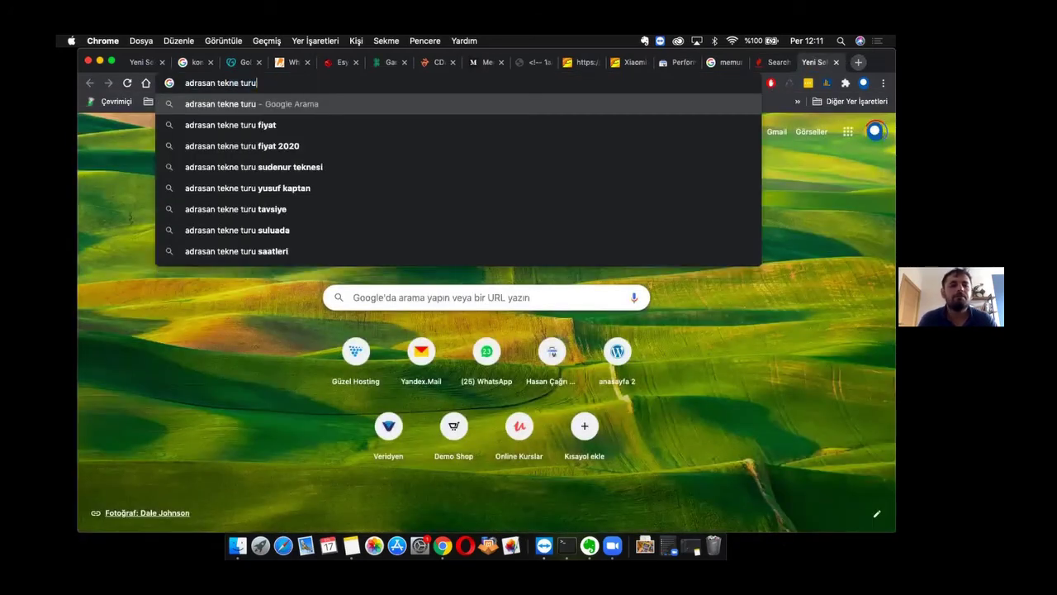
key("Return")
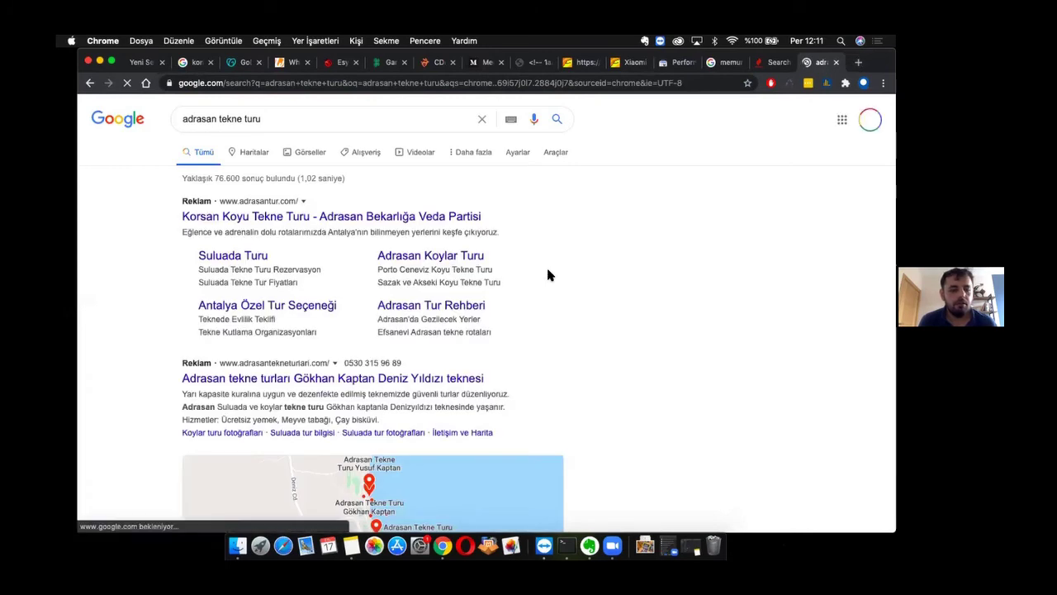
Examine the organic Google results for "adrasan tekne turu" down to the related questions block and the results below it
scroll(547, 275, "down", 8)
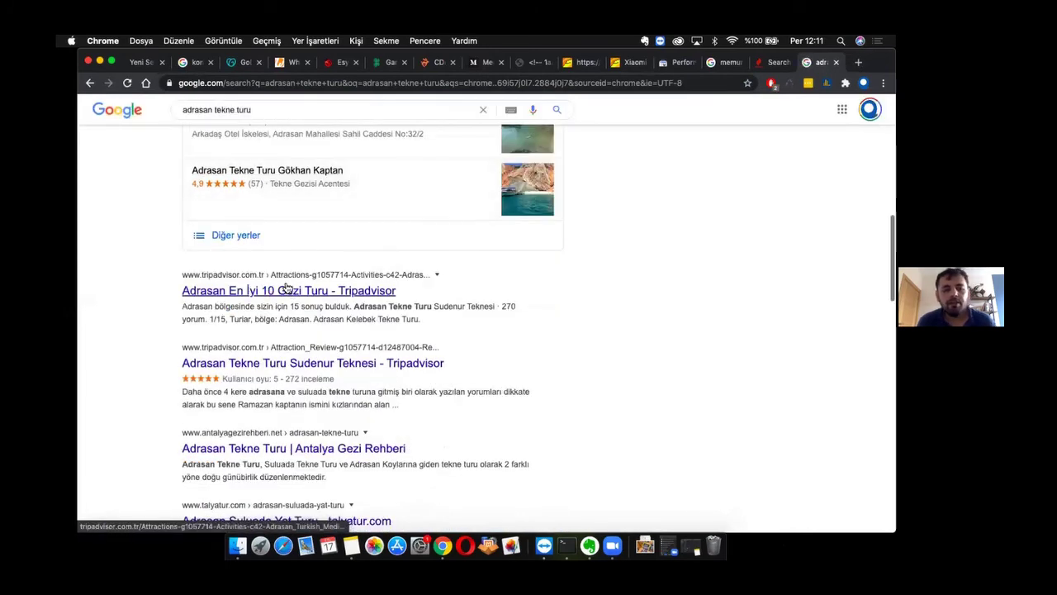
scroll(316, 367, "down", 2)
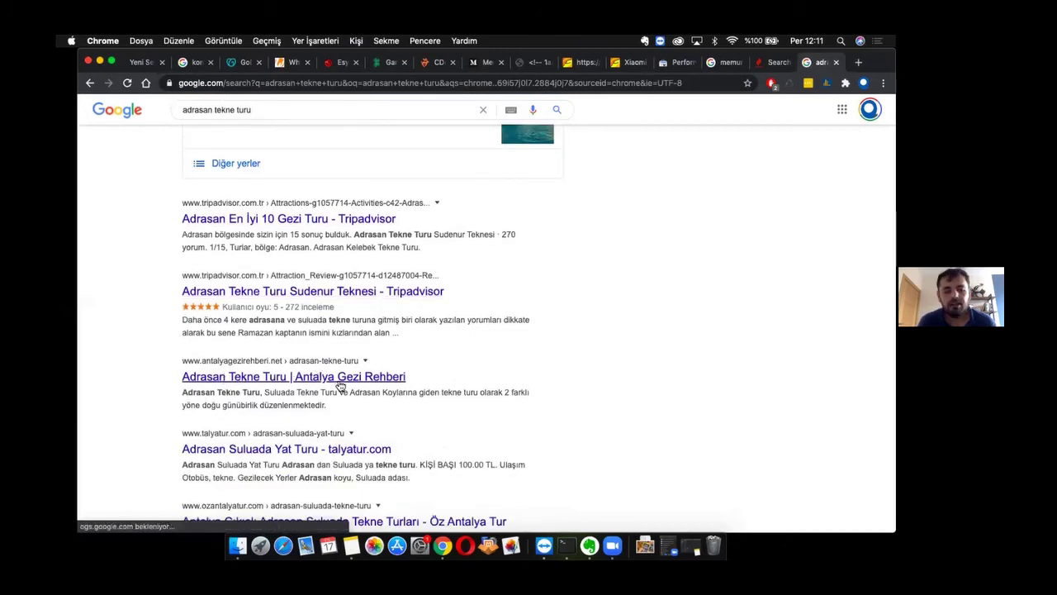
scroll(338, 385, "down", 1)
scroll(340, 386, "up", 1)
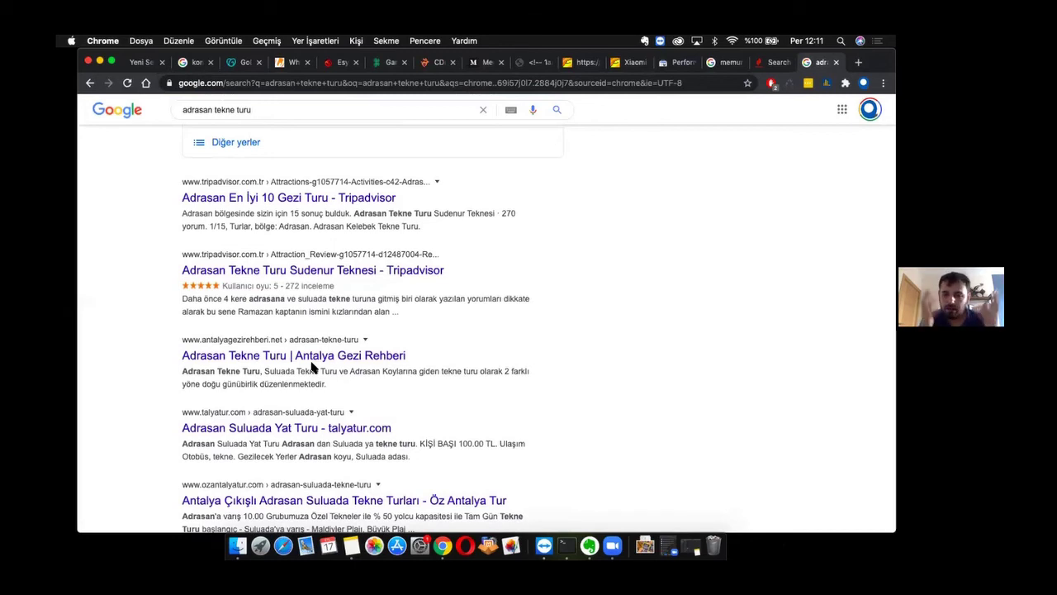
scroll(312, 367, "down", 2)
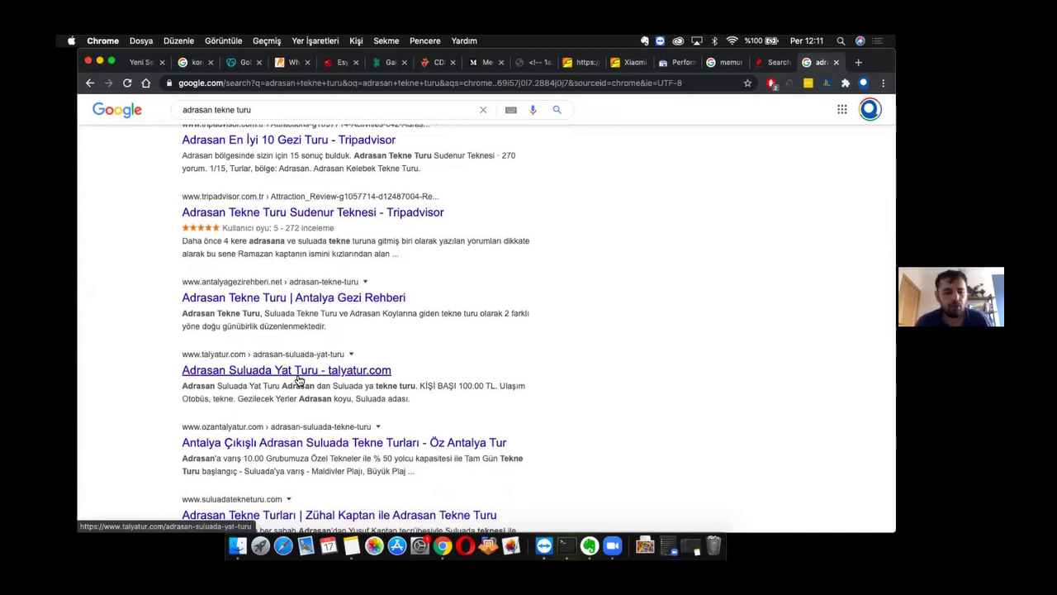
scroll(299, 380, "down", 2)
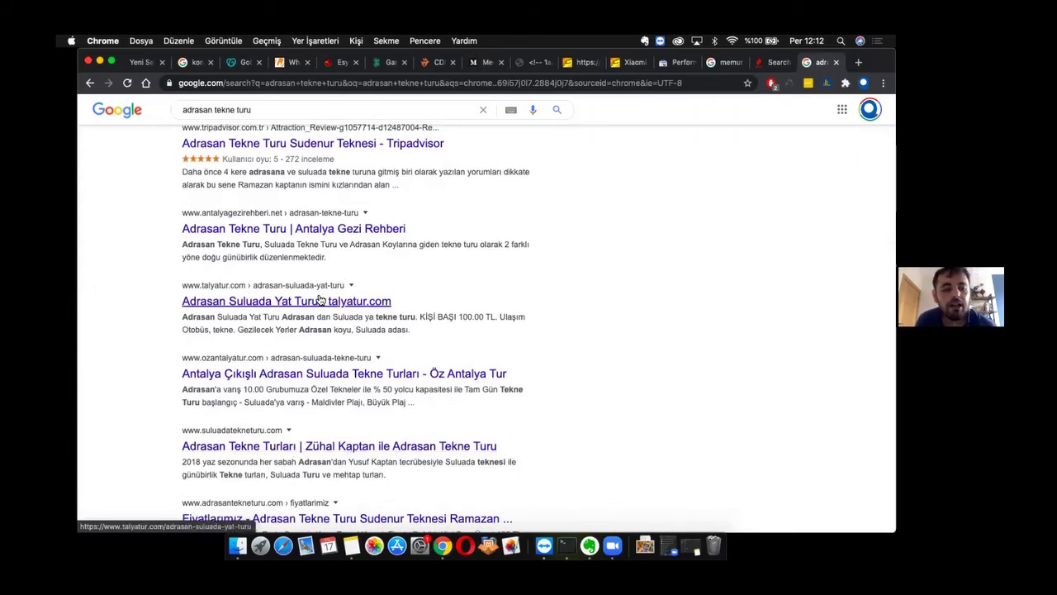
scroll(321, 300, "down", 1)
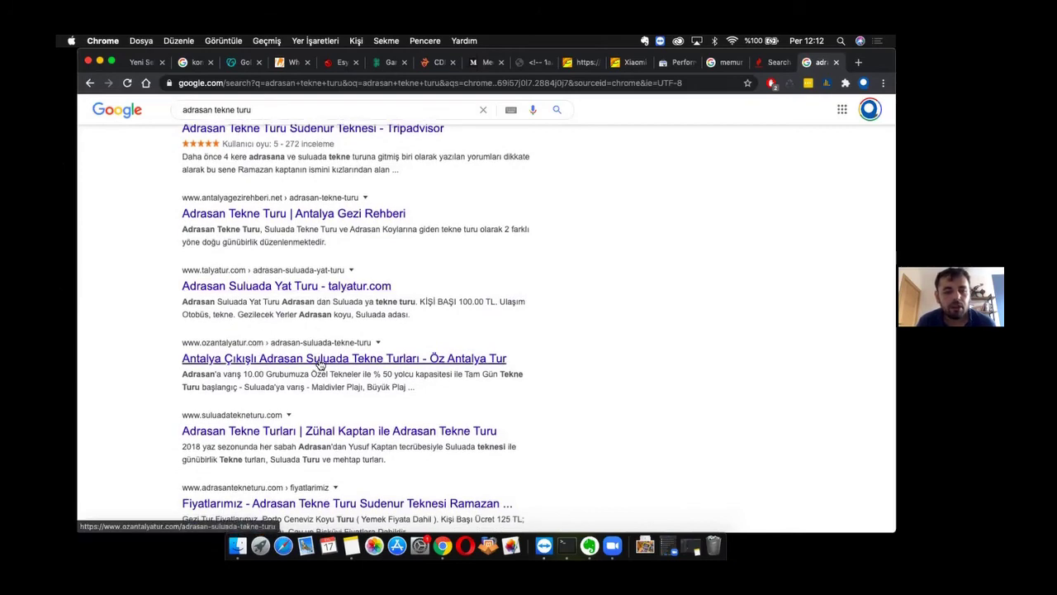
scroll(321, 364, "down", 5)
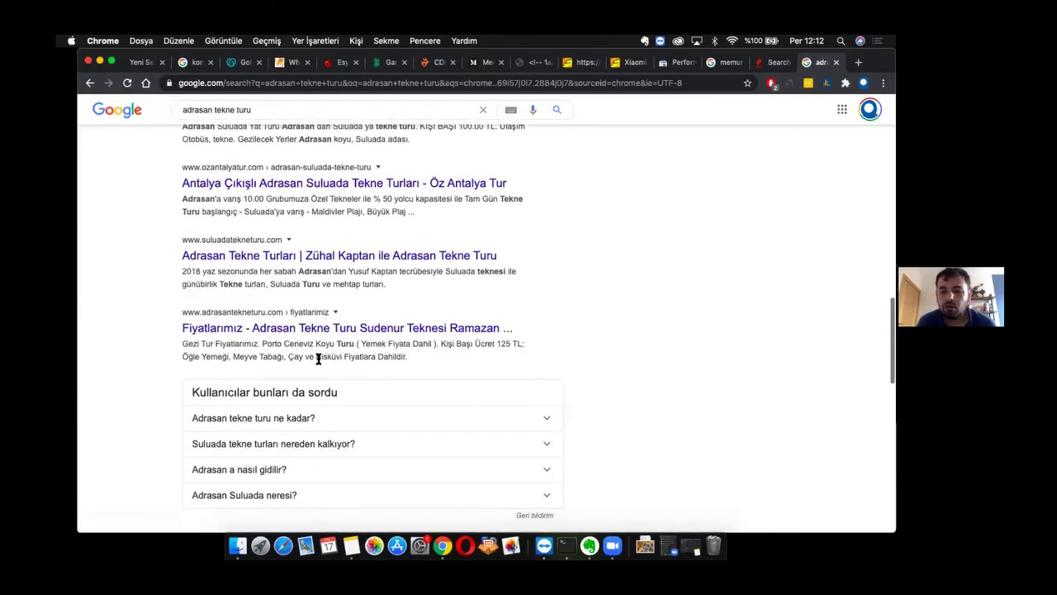
scroll(318, 358, "down", 1)
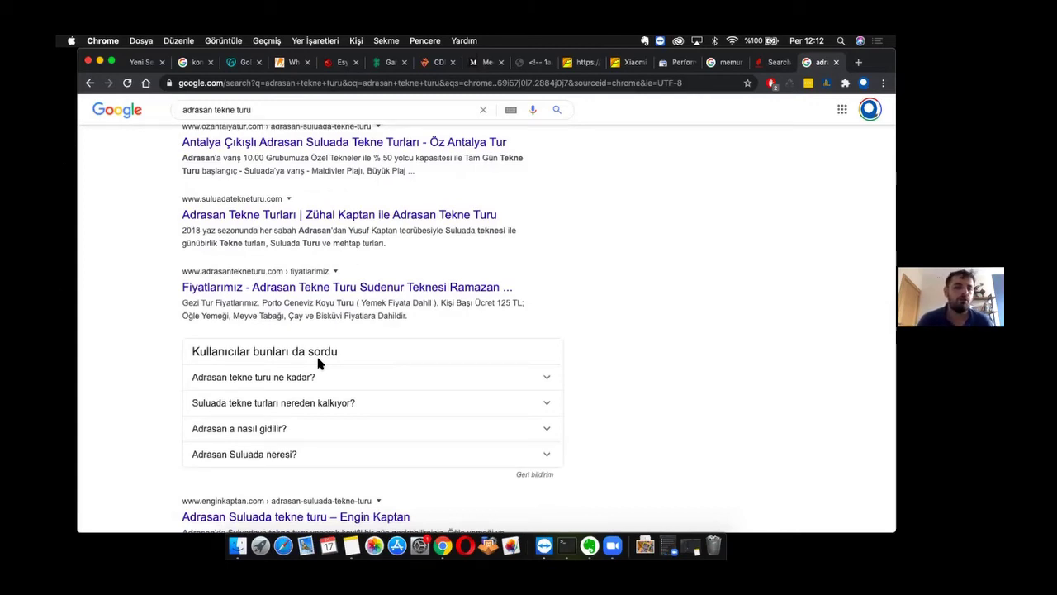
scroll(318, 364, "down", 3)
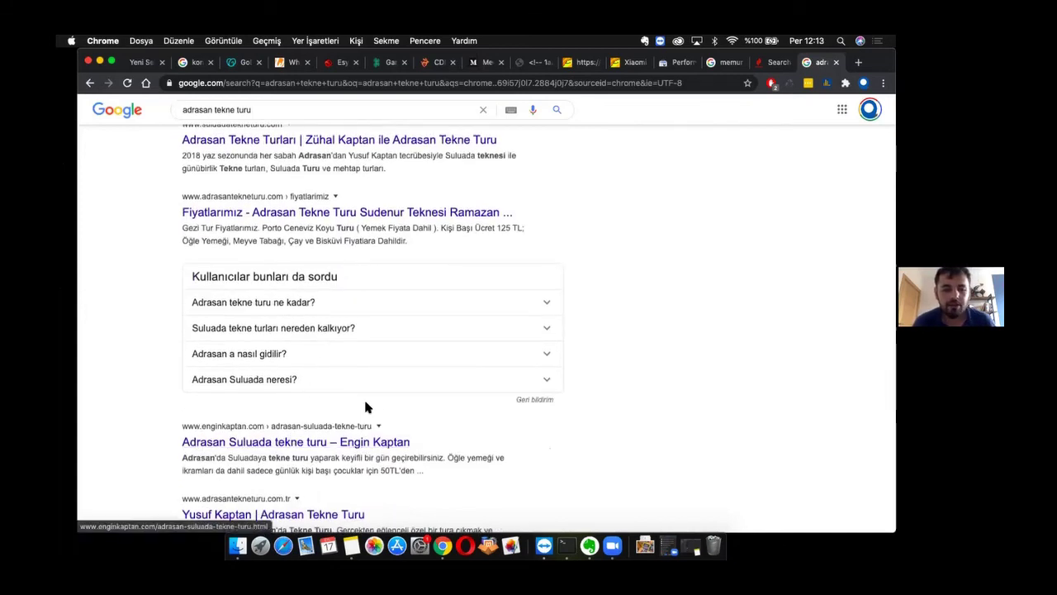
Review the map listings again and compare them with the Tripadvisor and local tour company results for "adrasan tekne turu"
scroll(368, 407, "up", 4)
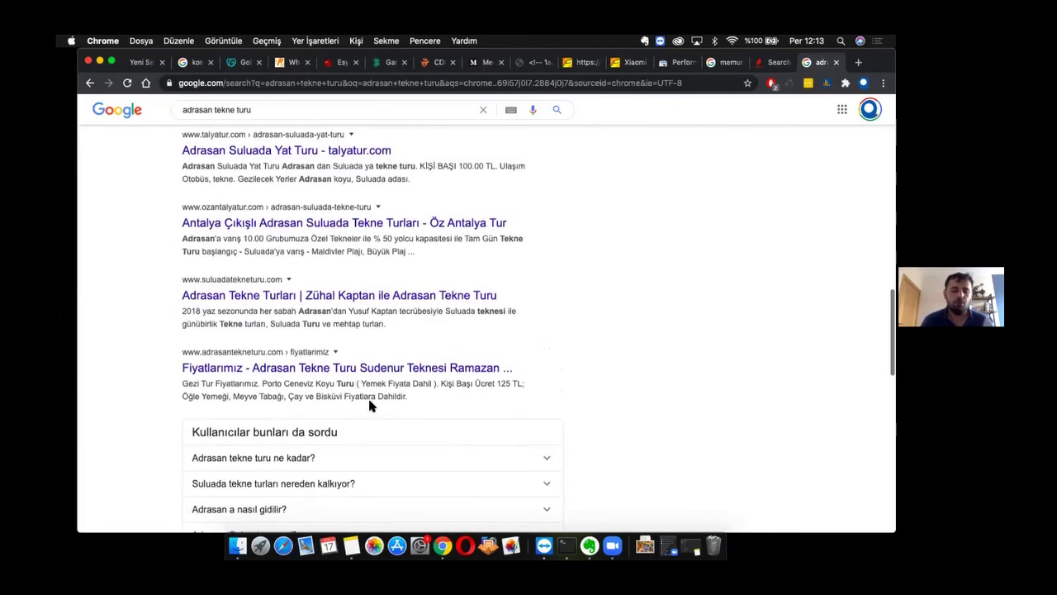
scroll(369, 405, "up", 4)
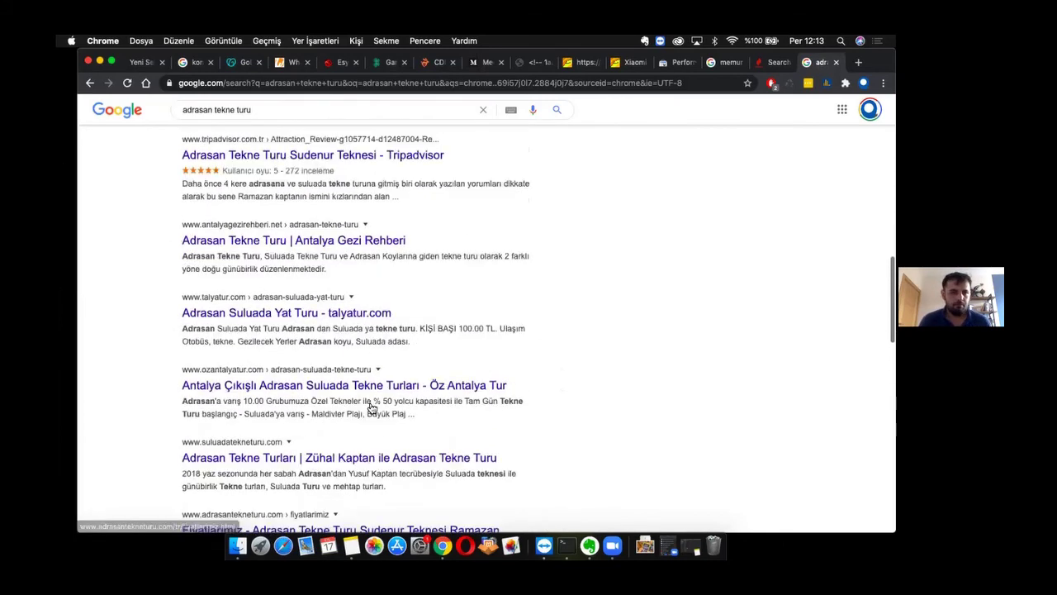
scroll(369, 401, "up", 12)
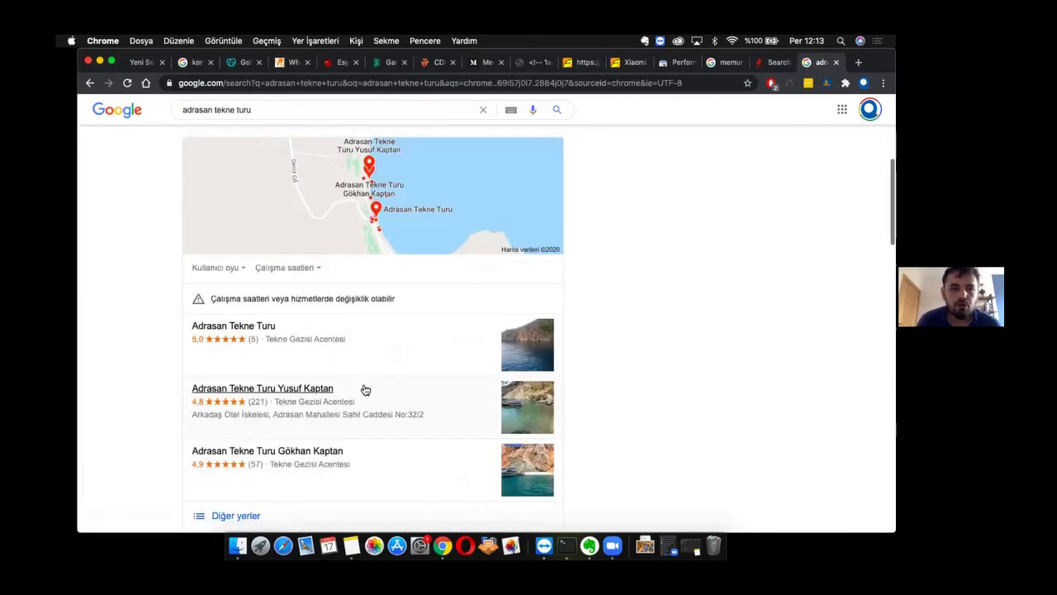
scroll(366, 390, "up", 2)
scroll(366, 389, "down", 11)
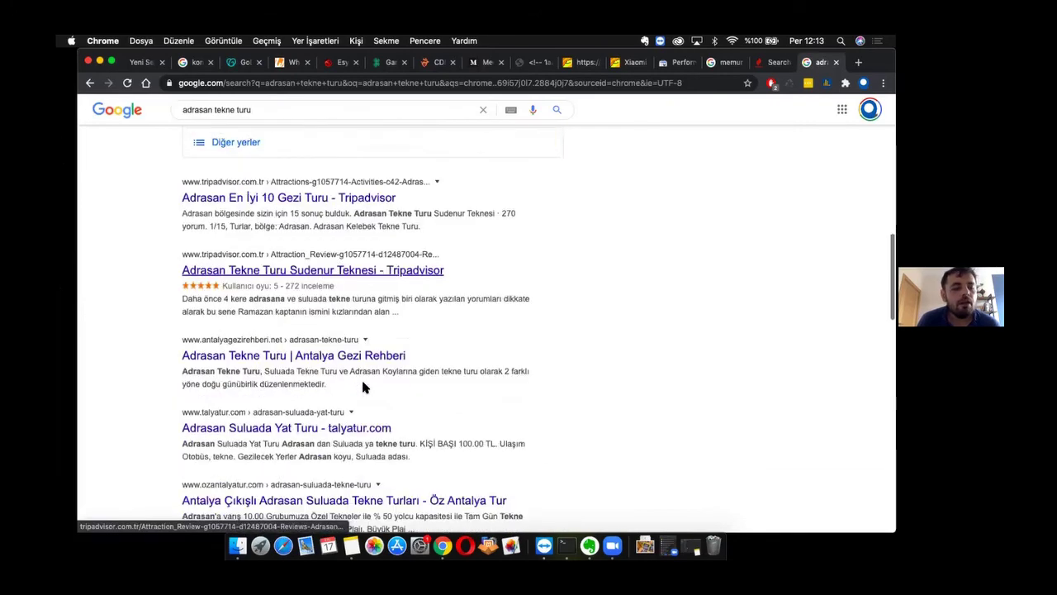
scroll(366, 387, "down", 4)
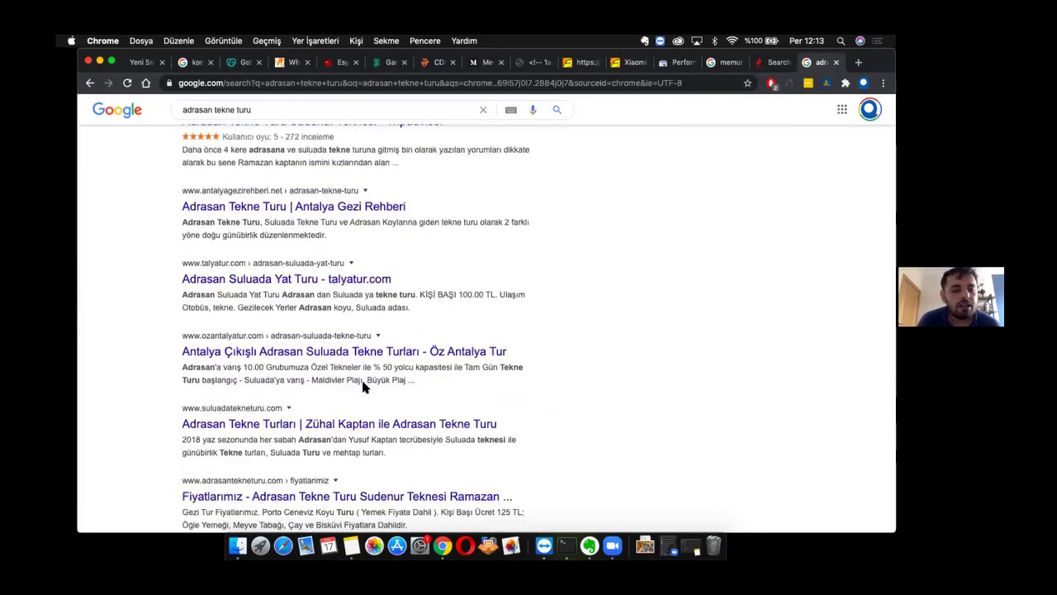
scroll(366, 385, "down", 3)
scroll(366, 389, "up", 2)
scroll(366, 390, "up", 5)
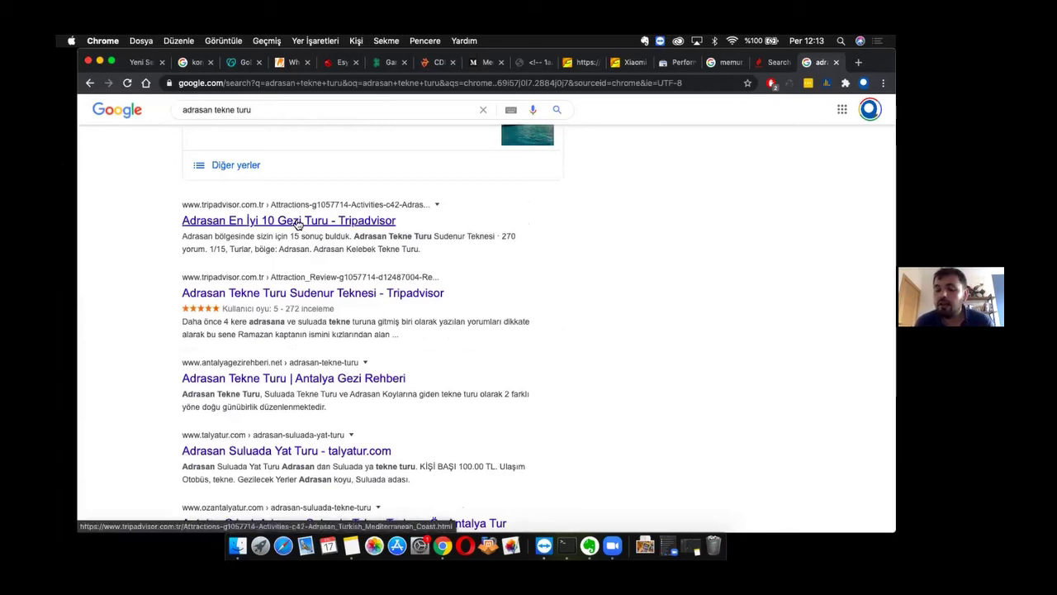
Open the Tripadvisor result "Adrasan En İyi 10 Gezi Turu" in a new tab and switch to that tab
right_click(297, 225)
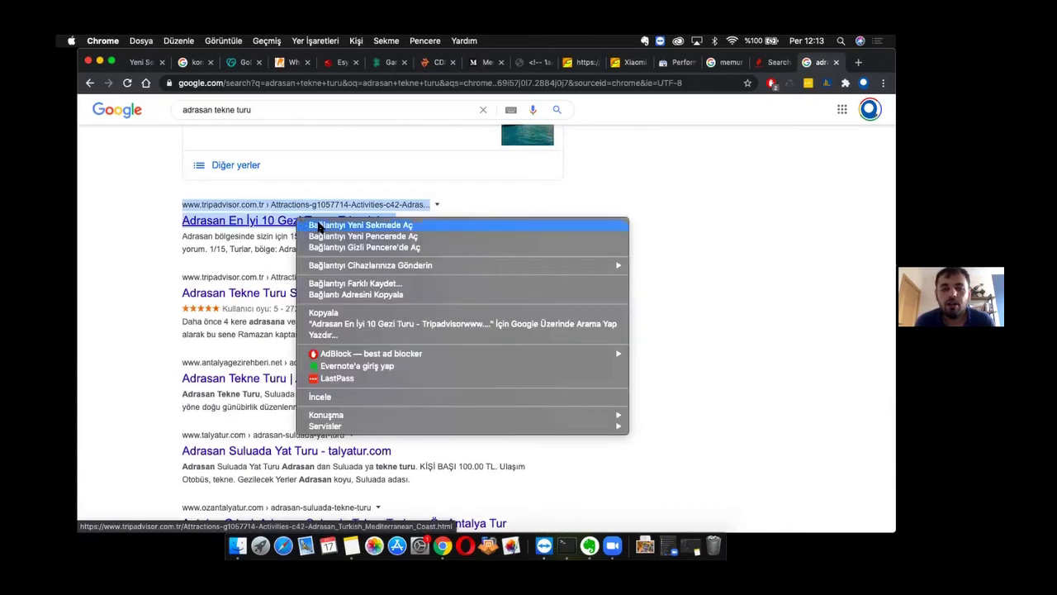
left_click(318, 224)
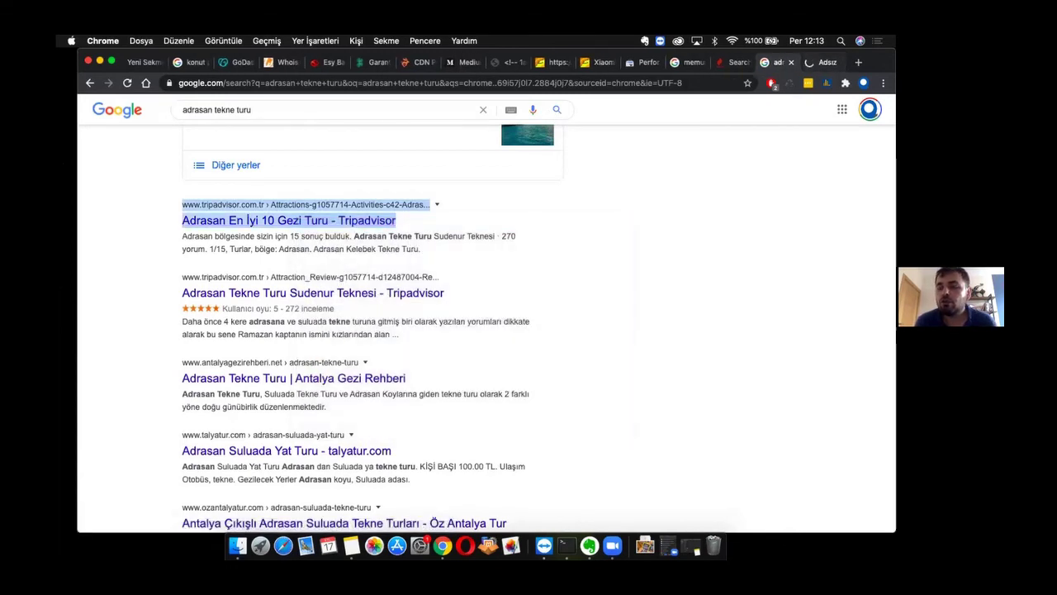
key("ctrl+Tab")
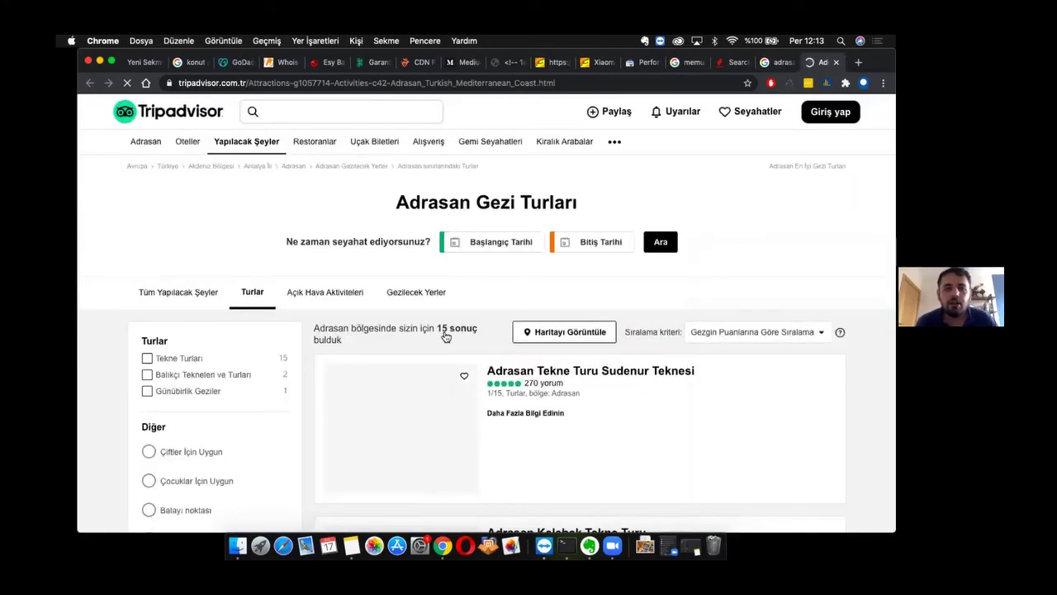
Look through the boat tours listed on Tripadvisor's Adrasan page, then close it and return to the Google results with nothing selected
scroll(444, 330, "down", 3)
scroll(446, 337, "down", 8)
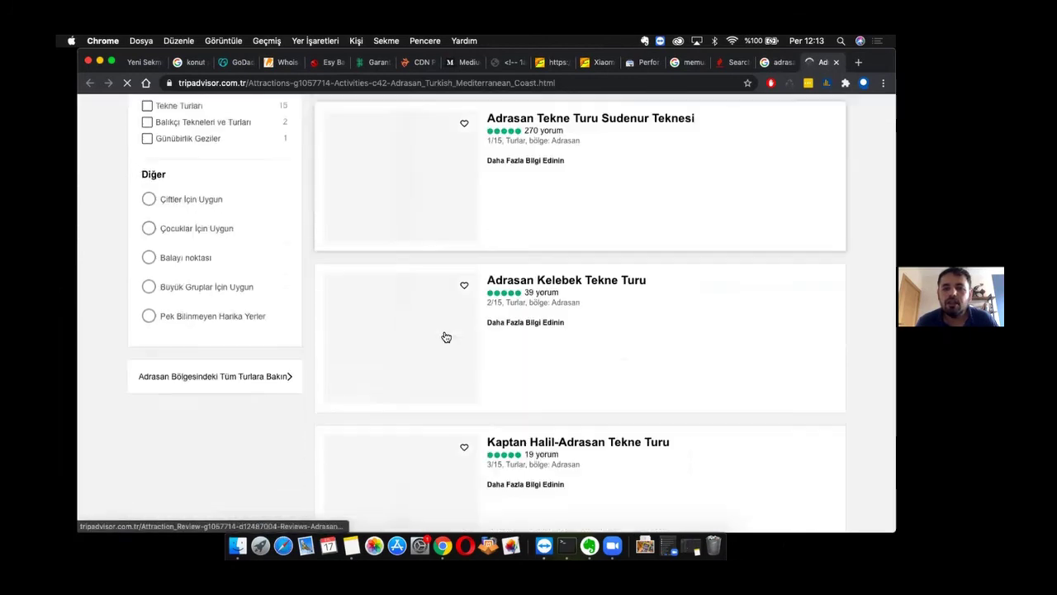
scroll(446, 337, "down", 12)
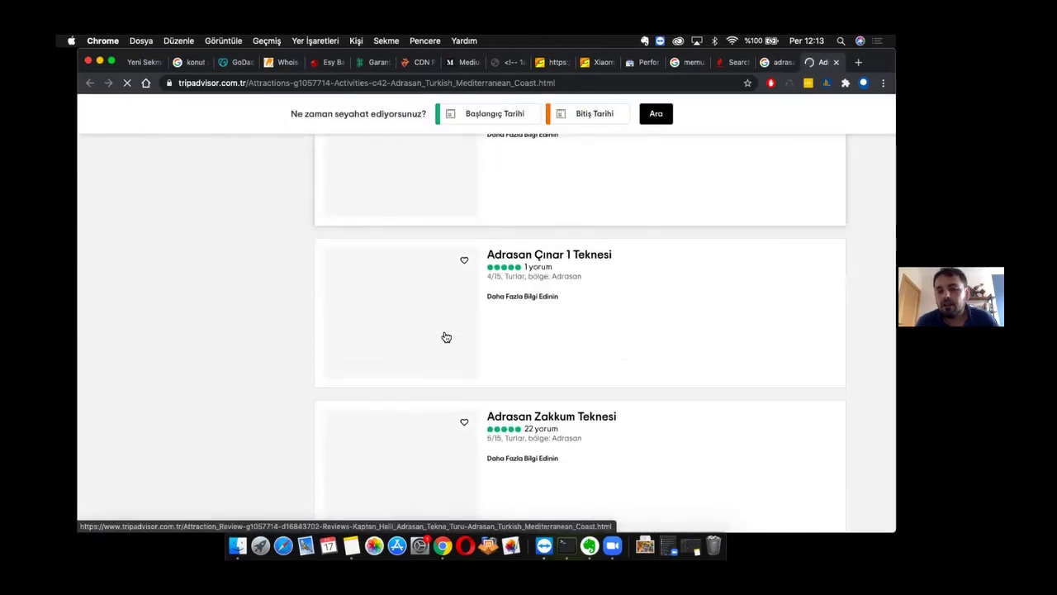
scroll(446, 337, "down", 2)
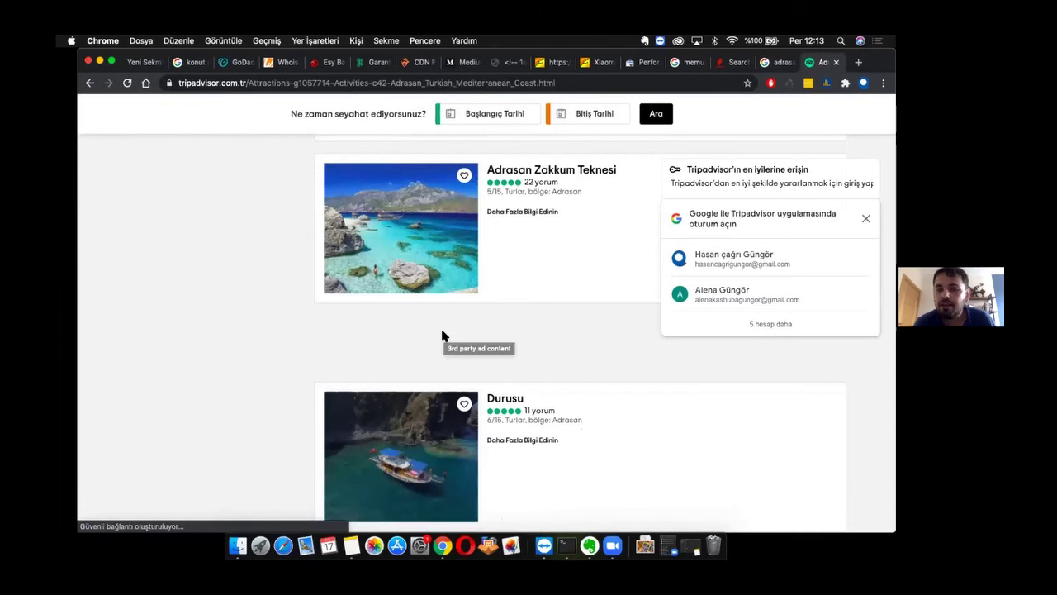
scroll(442, 336, "down", 3)
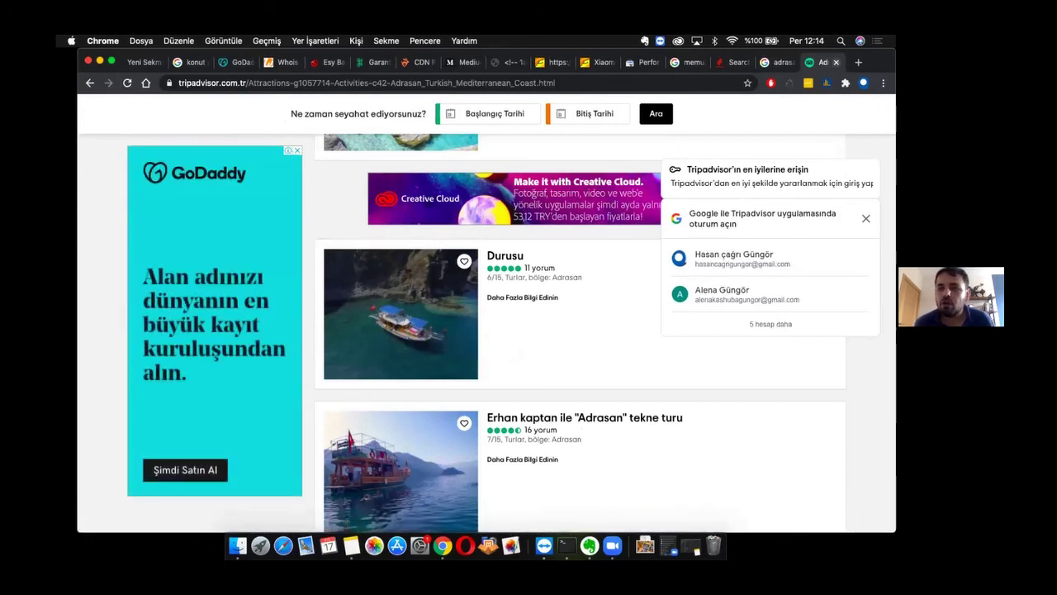
key("ctrl+shift+Tab")
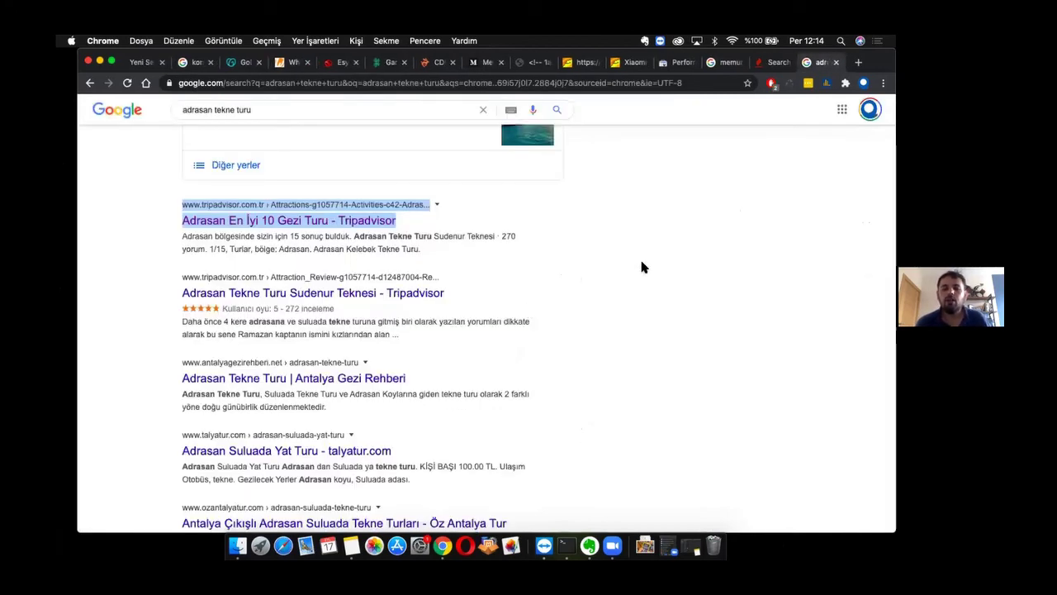
left_click(643, 267)
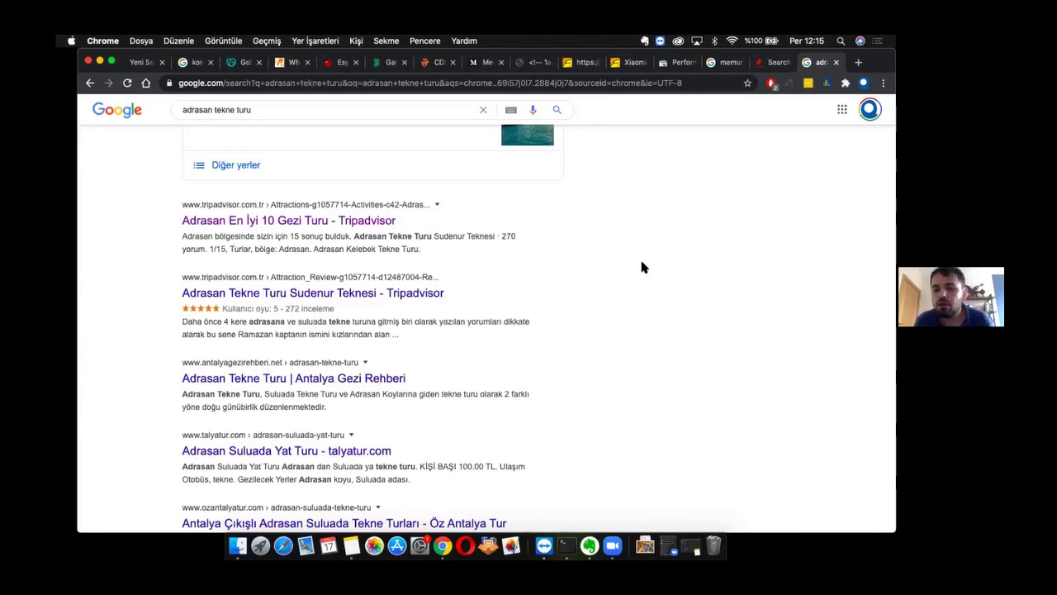
Search Google for "kırmızı berjer" in a new tab and open the Hepsiburada result from the listings
key("super+t")
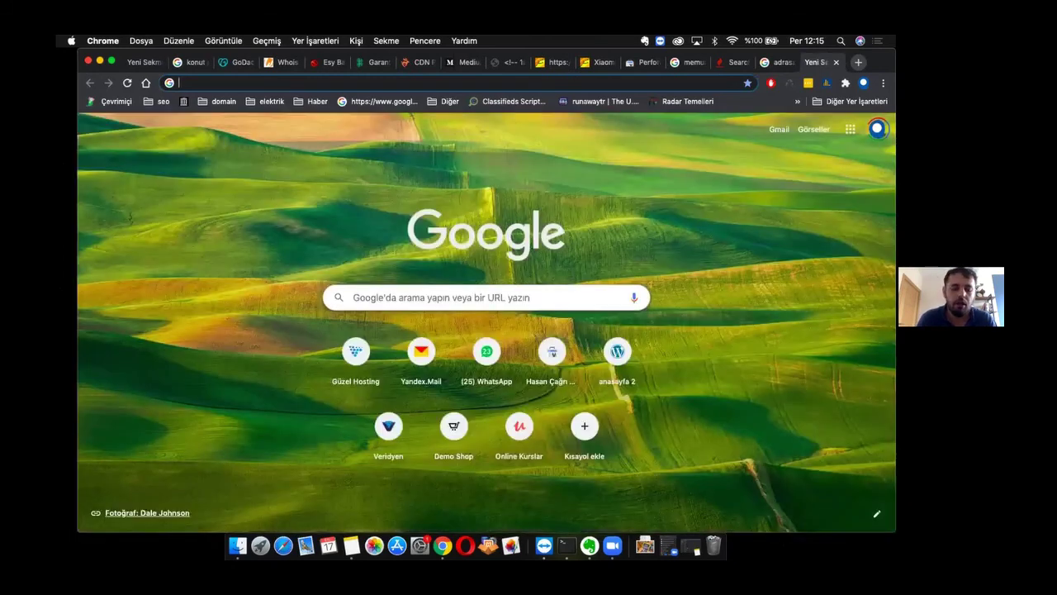
type("kırm")
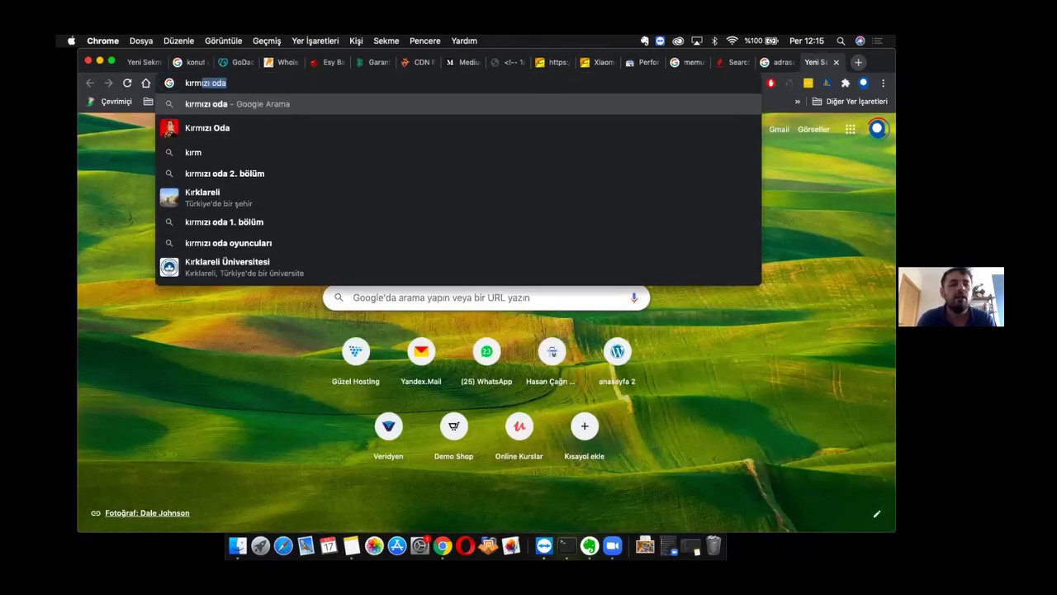
type("ızı berjer")
key("Return")
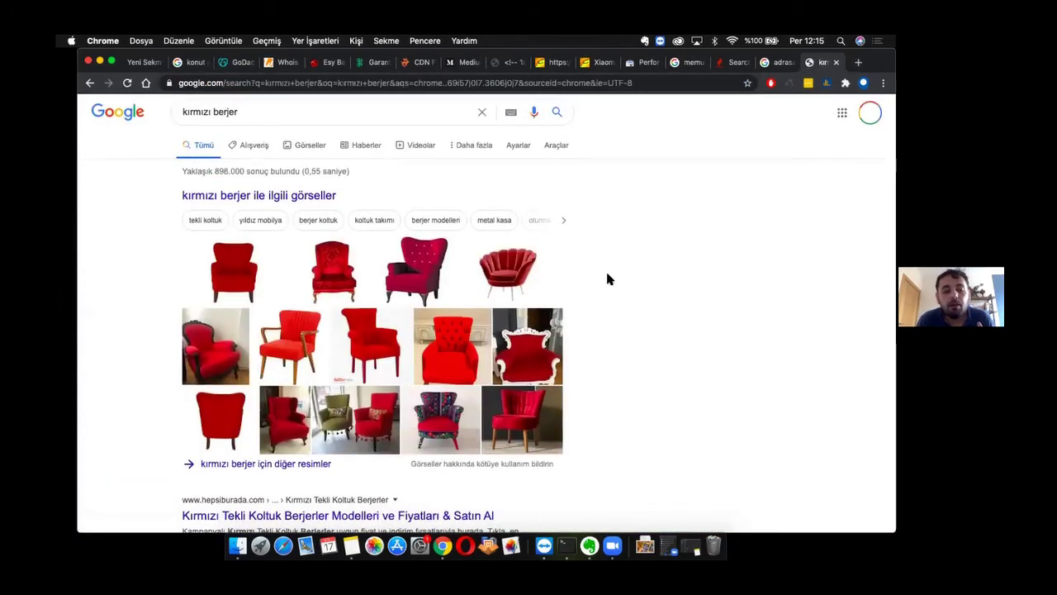
scroll(330, 397, "down", 3)
scroll(327, 403, "down", 1)
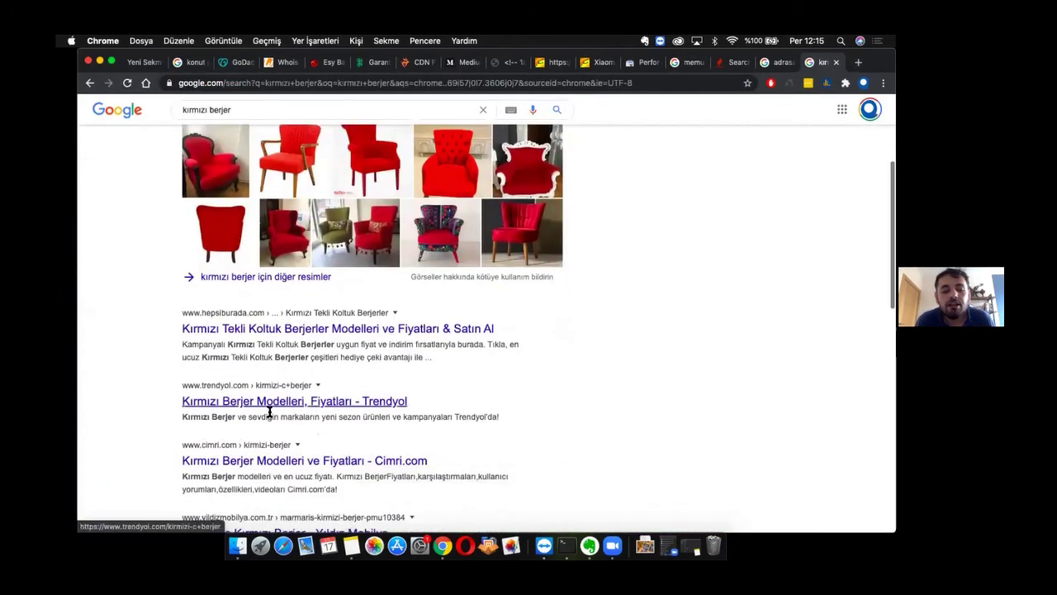
left_click(325, 341)
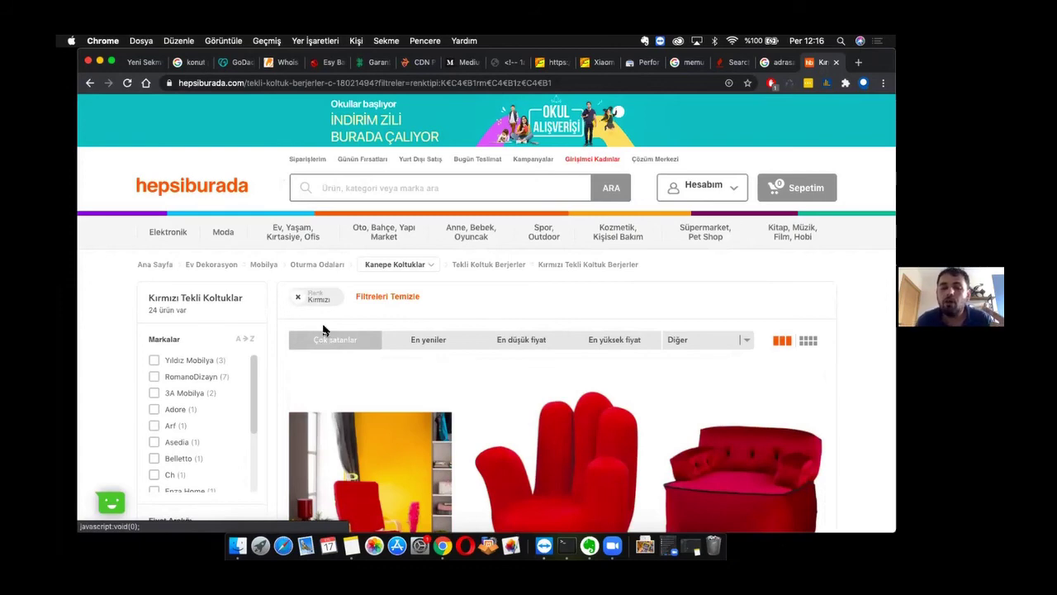
Look through the red armchair products and category filters on the Hepsiburada listing page
scroll(324, 331, "down", 5)
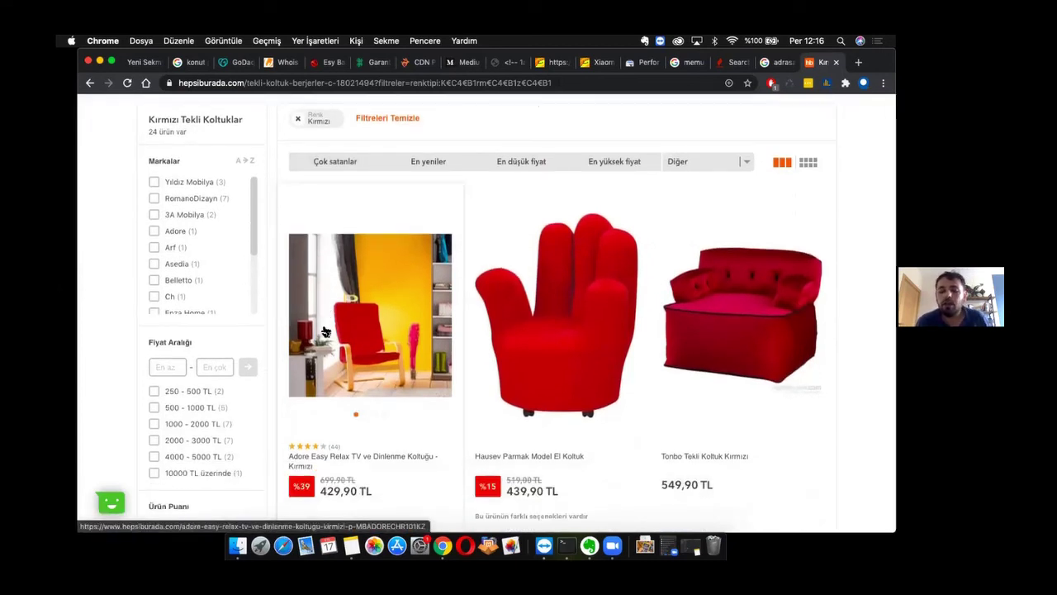
scroll(325, 331, "down", 5)
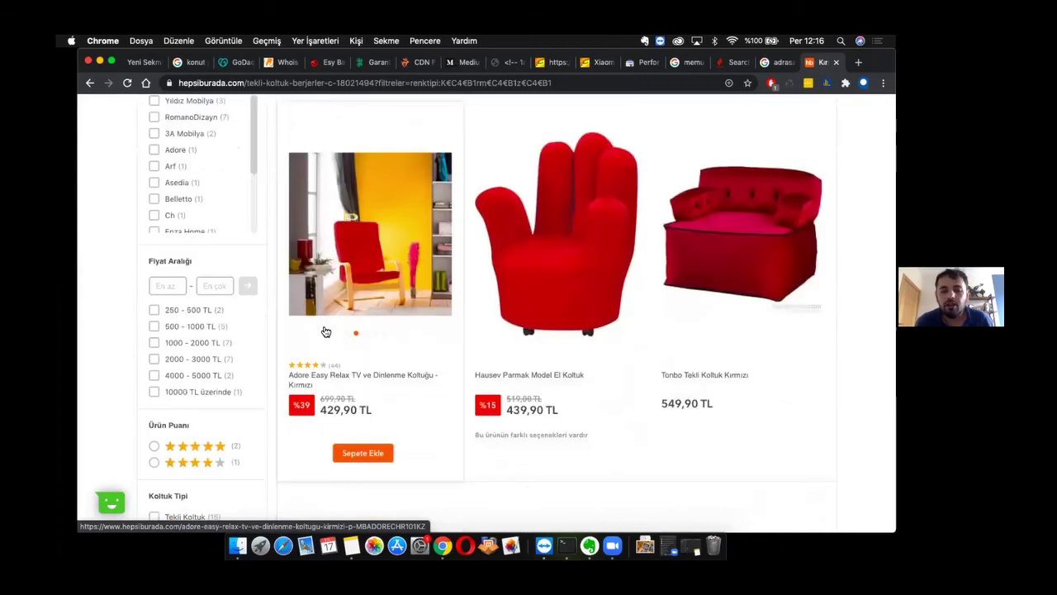
scroll(325, 331, "down", 3)
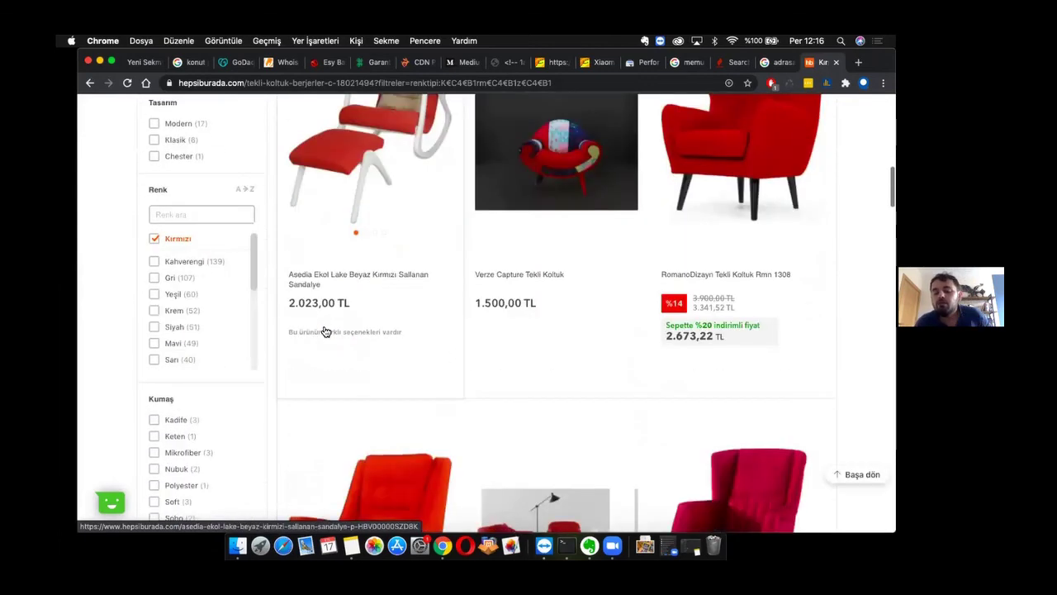
scroll(325, 331, "down", 3)
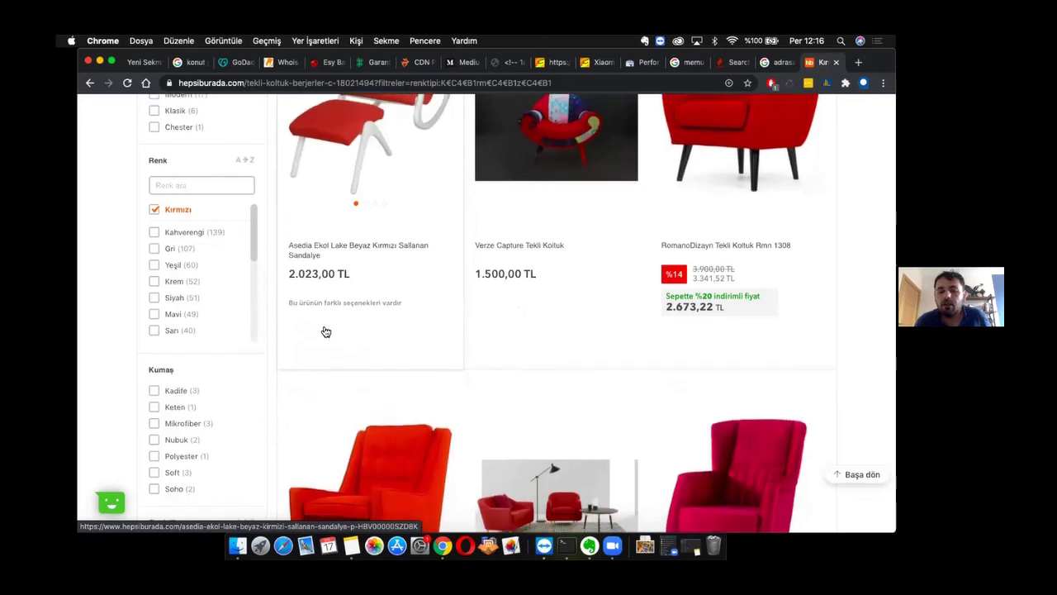
scroll(324, 330, "up", 2)
scroll(323, 330, "up", 5)
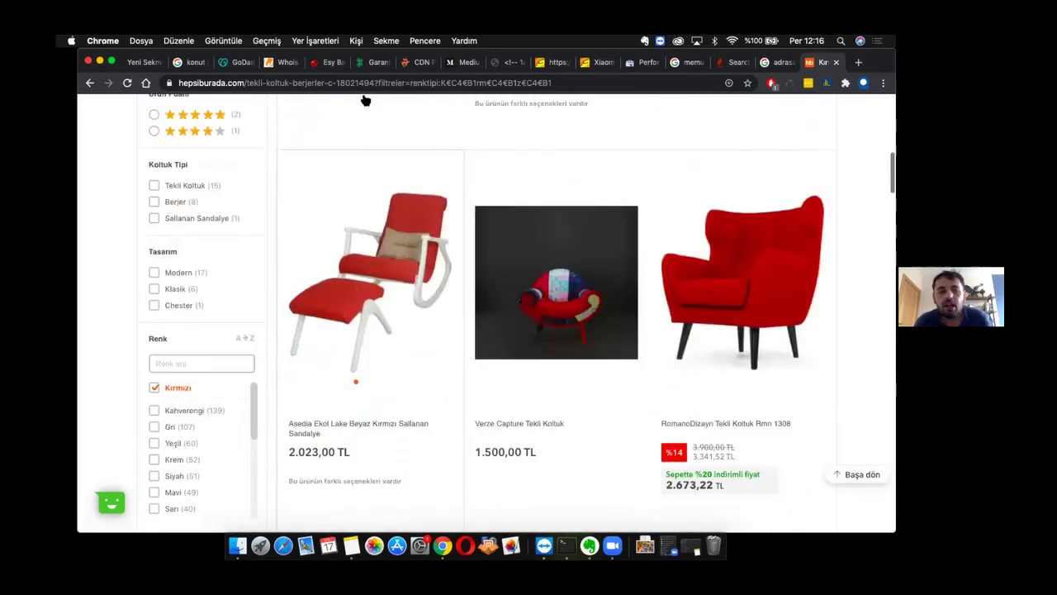
scroll(415, 175, "down", 8)
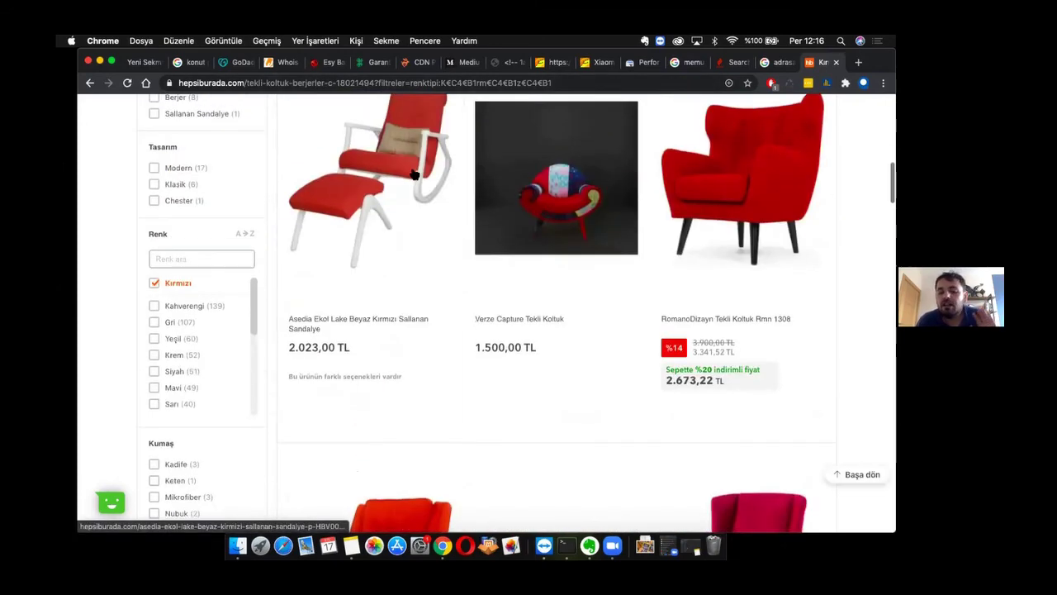
scroll(415, 174, "down", 2)
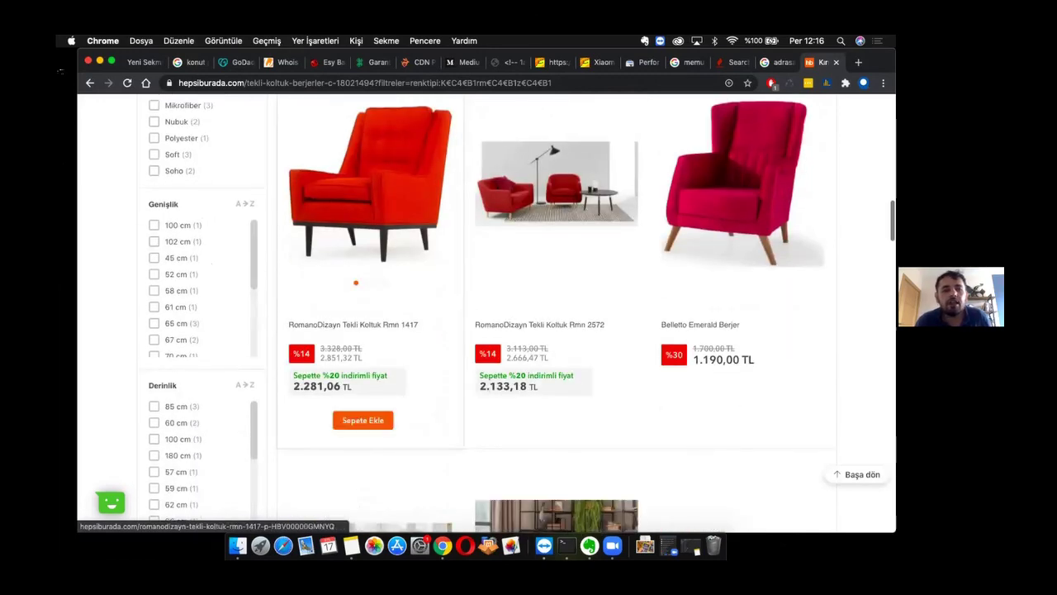
Return to the "kırmızı berjer" results and open the "Marmaris Kırmızı Berjer - Yıldız Mobilya" result
left_click(89, 83)
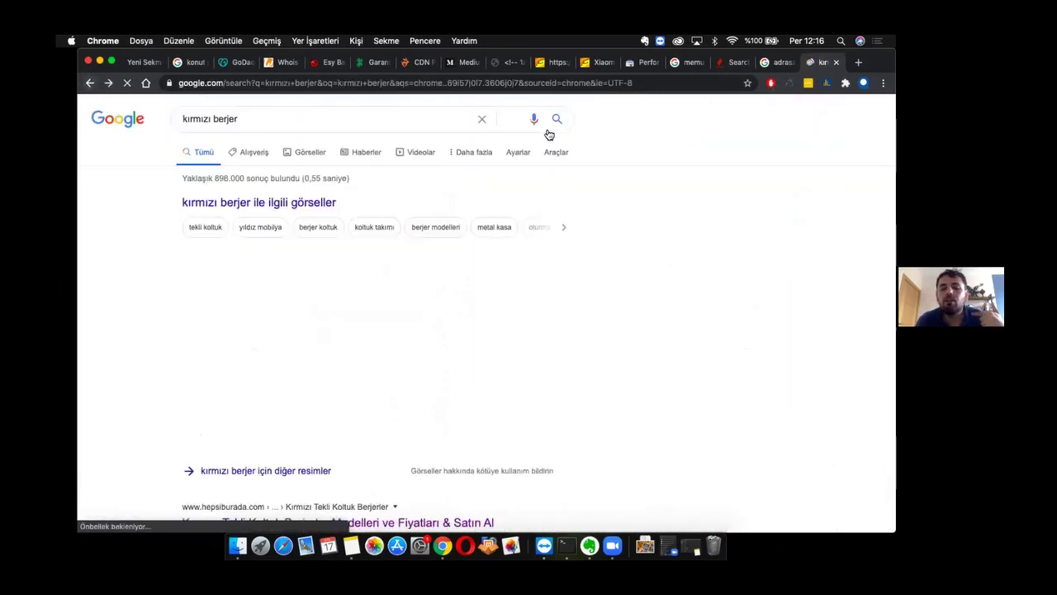
scroll(576, 207, "down", 5)
scroll(577, 210, "down", 2)
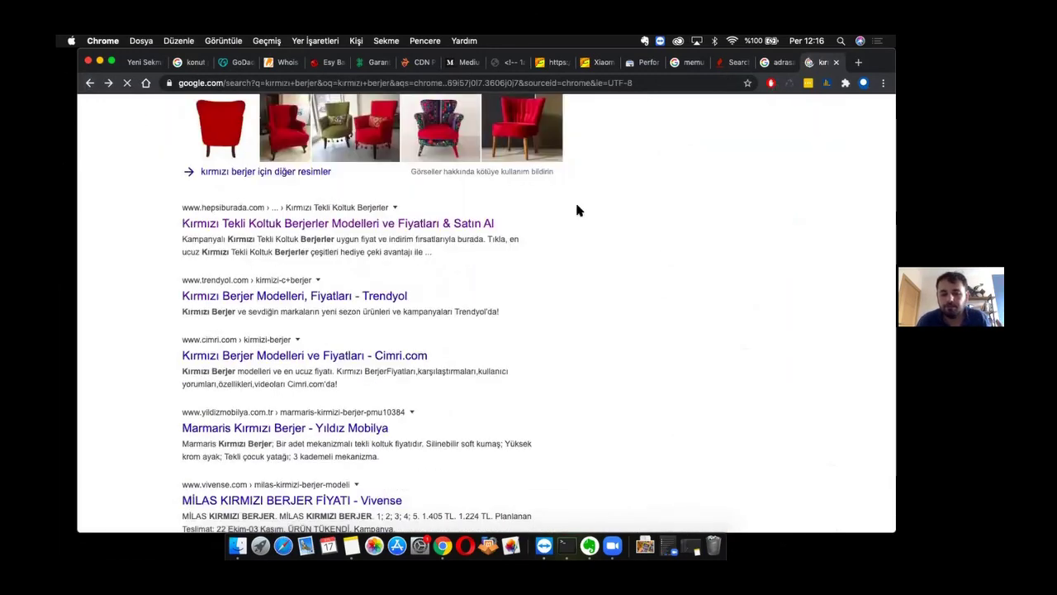
scroll(576, 210, "down", 3)
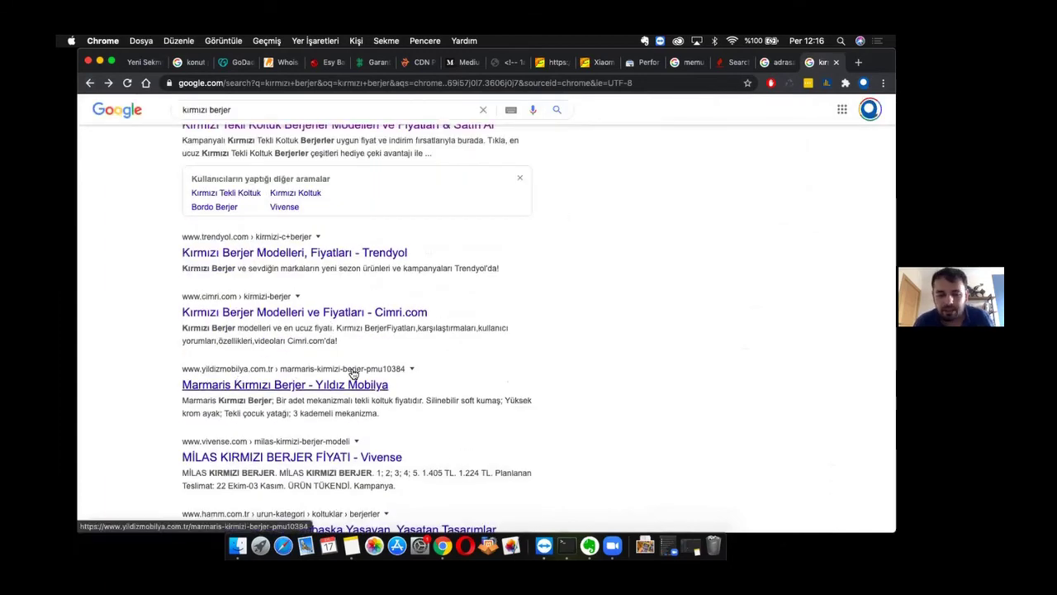
left_click(281, 388)
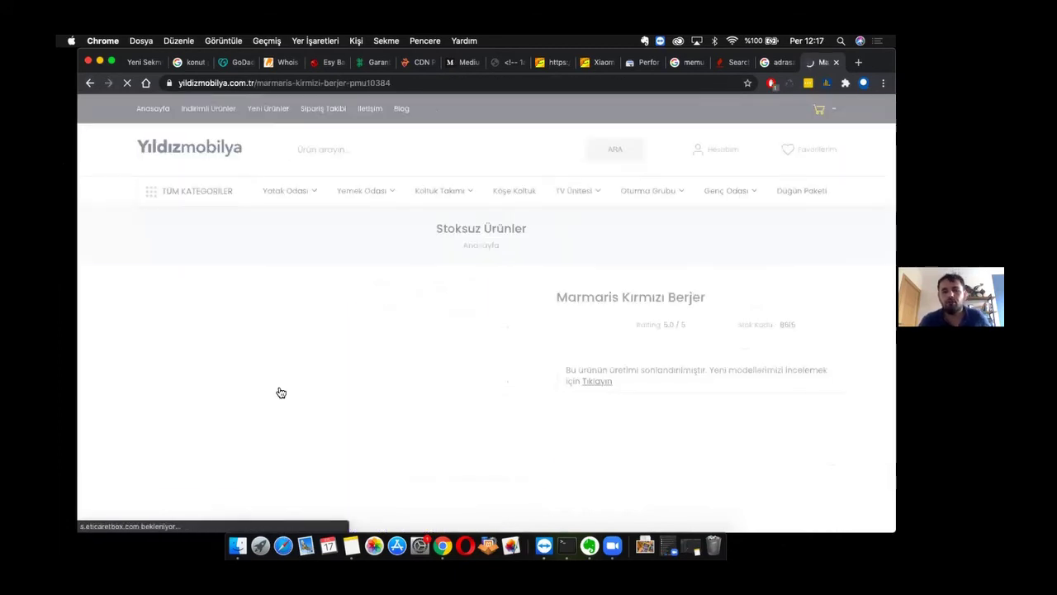
Examine the Marmaris Kırmızı Berjer product page, including its photos and the availability notice beside them
scroll(281, 393, "down", 3)
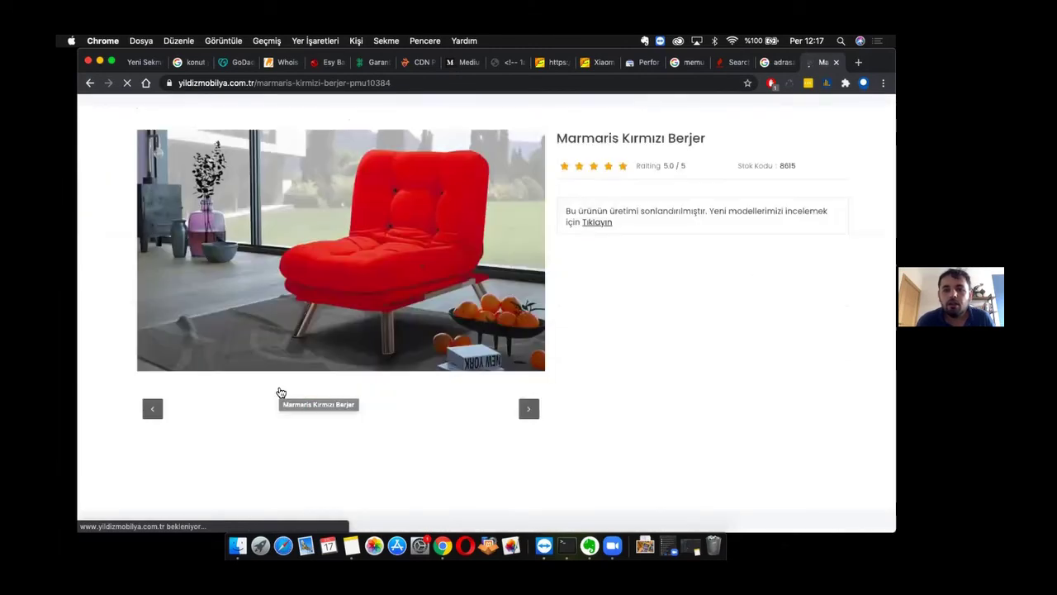
scroll(281, 392, "down", 3)
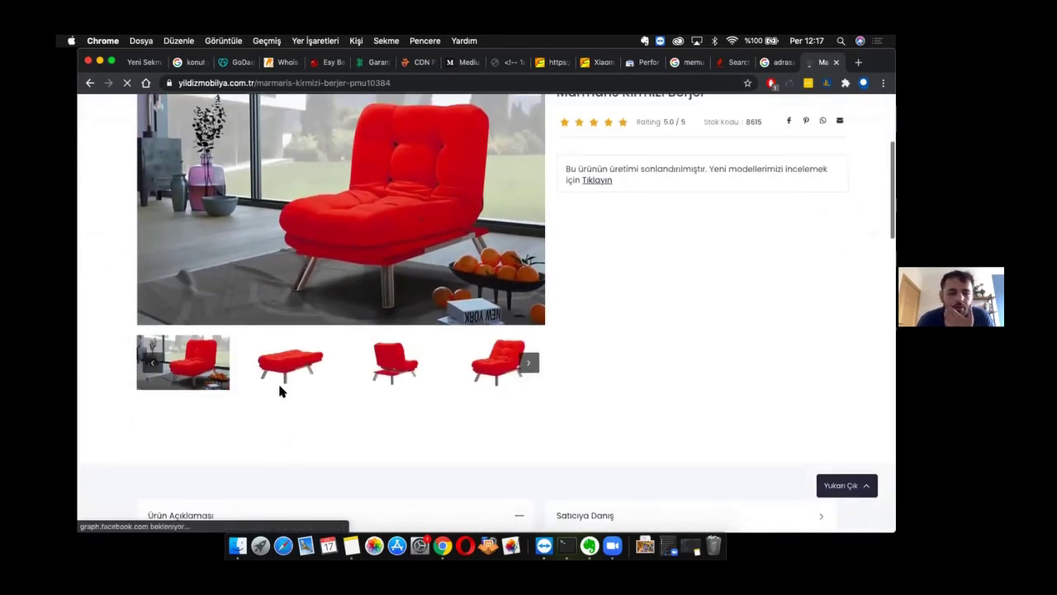
scroll(279, 391, "up", 4)
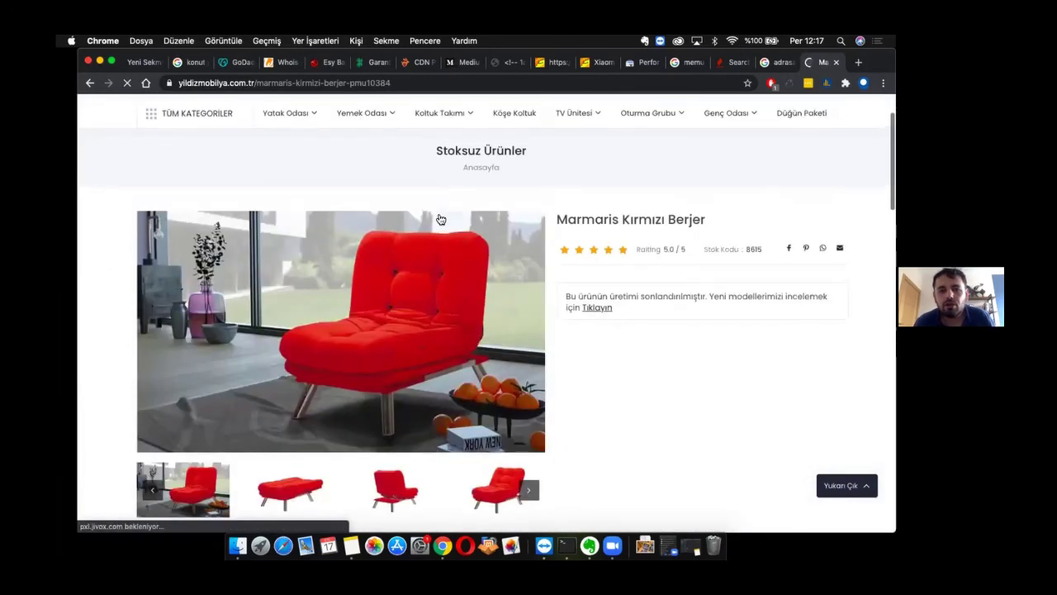
scroll(518, 203, "down", 3)
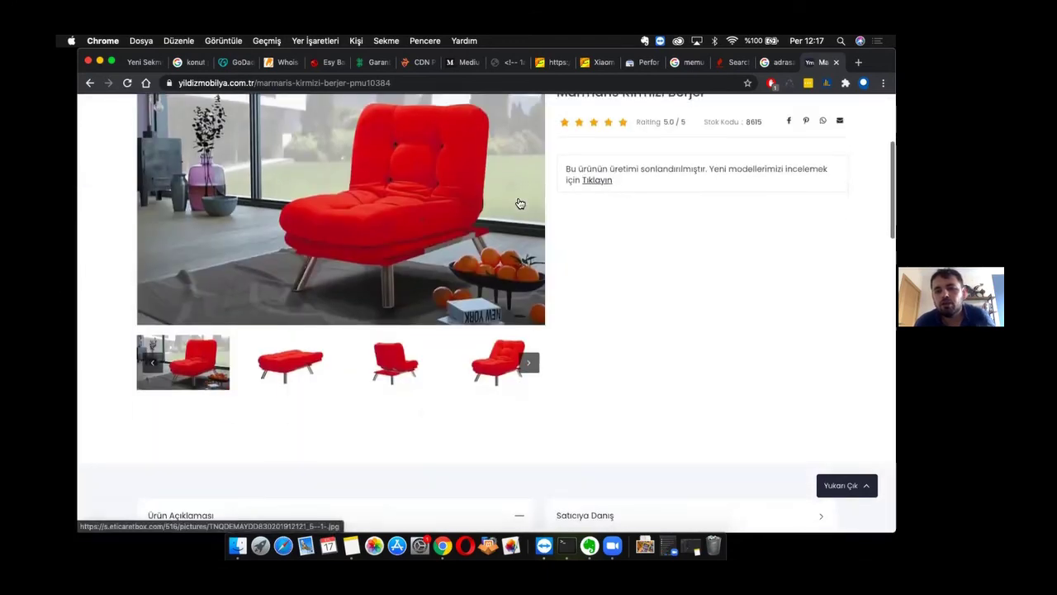
scroll(518, 202, "up", 3)
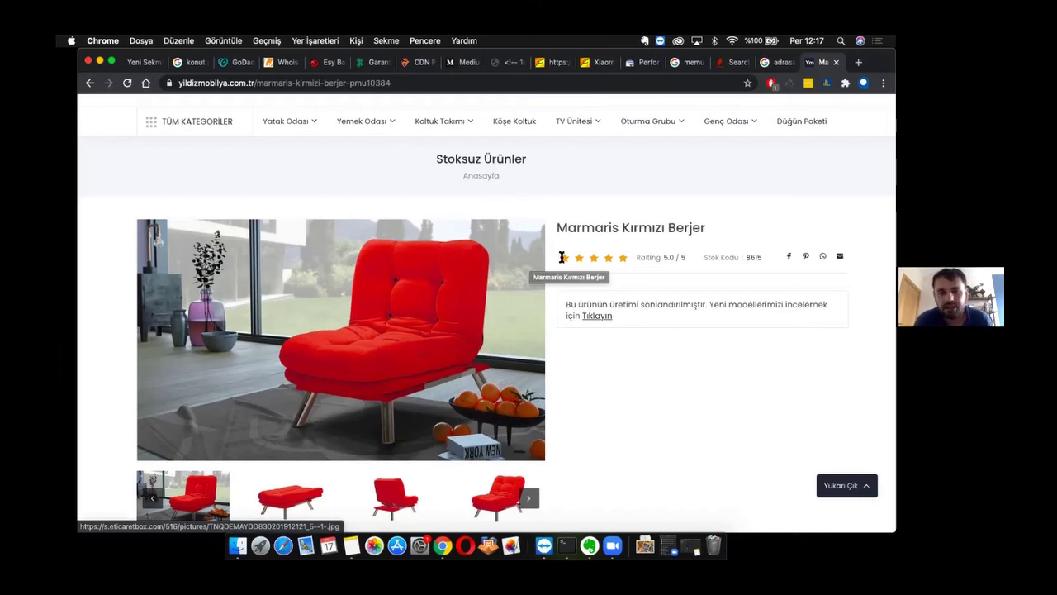
scroll(609, 289, "down", 1)
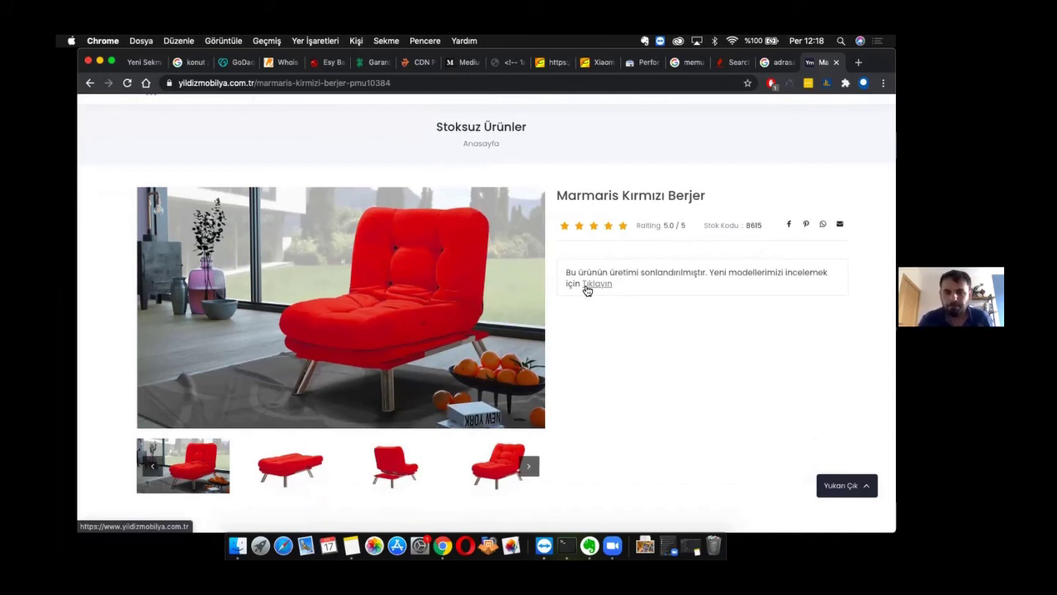
Switch to the "adrasan tekne turu" results tab and change the Google search to "yunan adaları tekne turu"
left_click(778, 65)
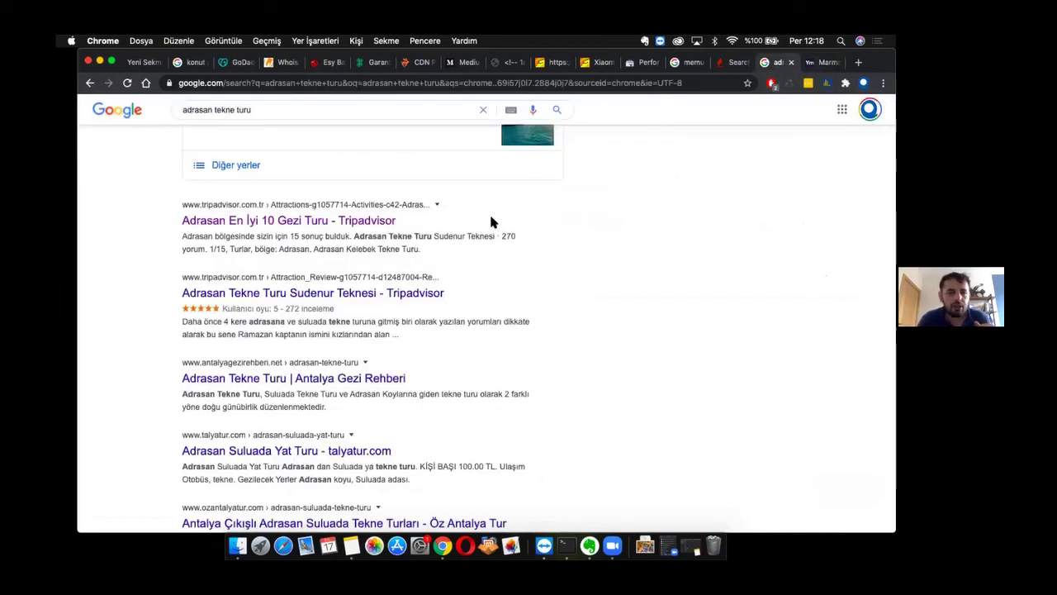
scroll(491, 220, "up", 4)
scroll(293, 146, "up", 5)
left_click_drag(217, 121, 174, 122)
type("yunan adala")
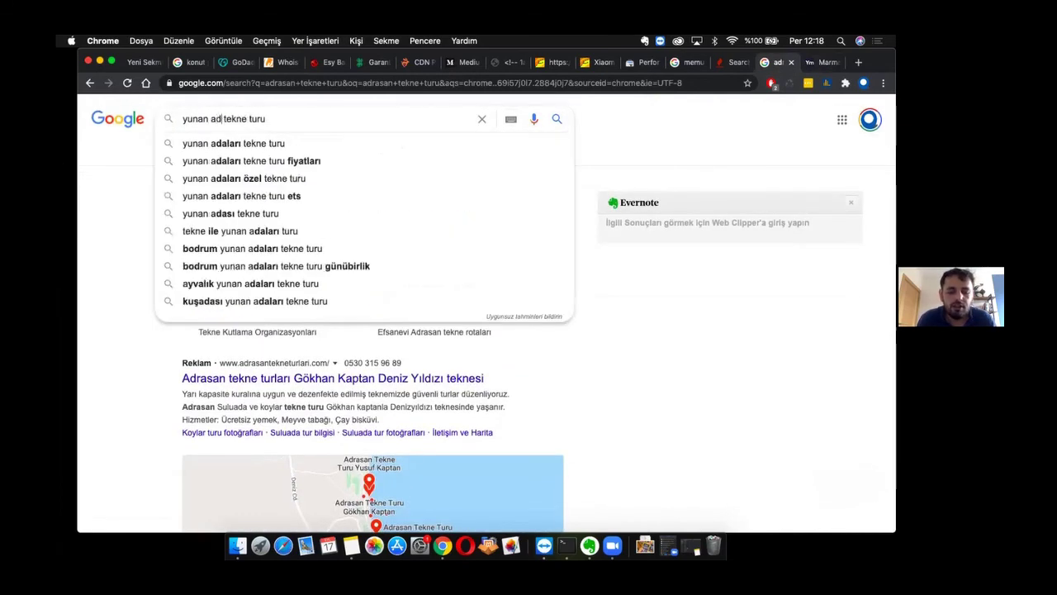
type("rı")
key("Return")
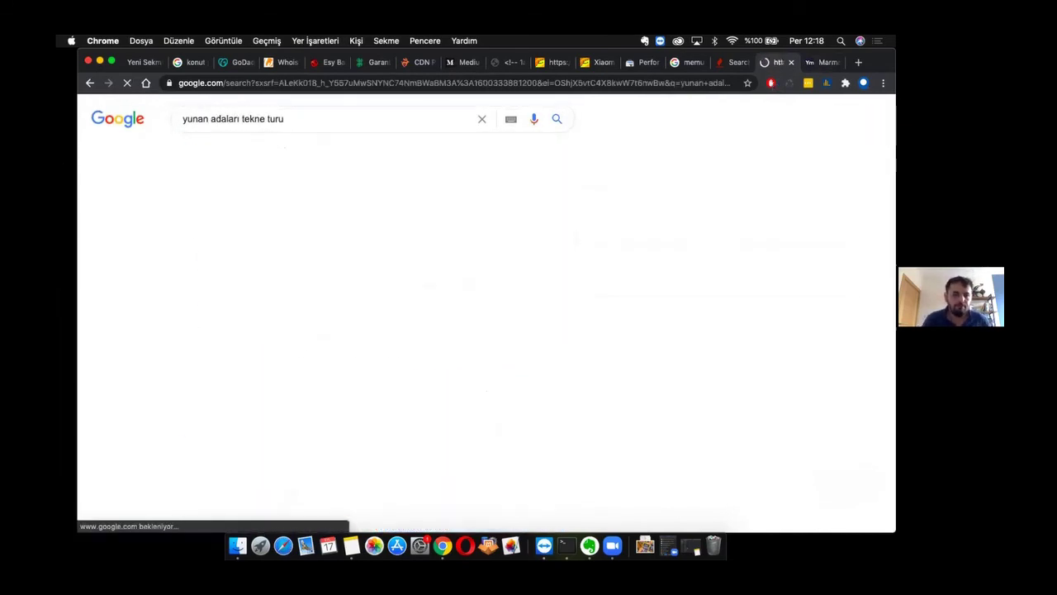
Open the Jolly Tur result "Yunan Adaları Gemi Turları" and look through its filters and listed cruises
scroll(283, 299, "down", 2)
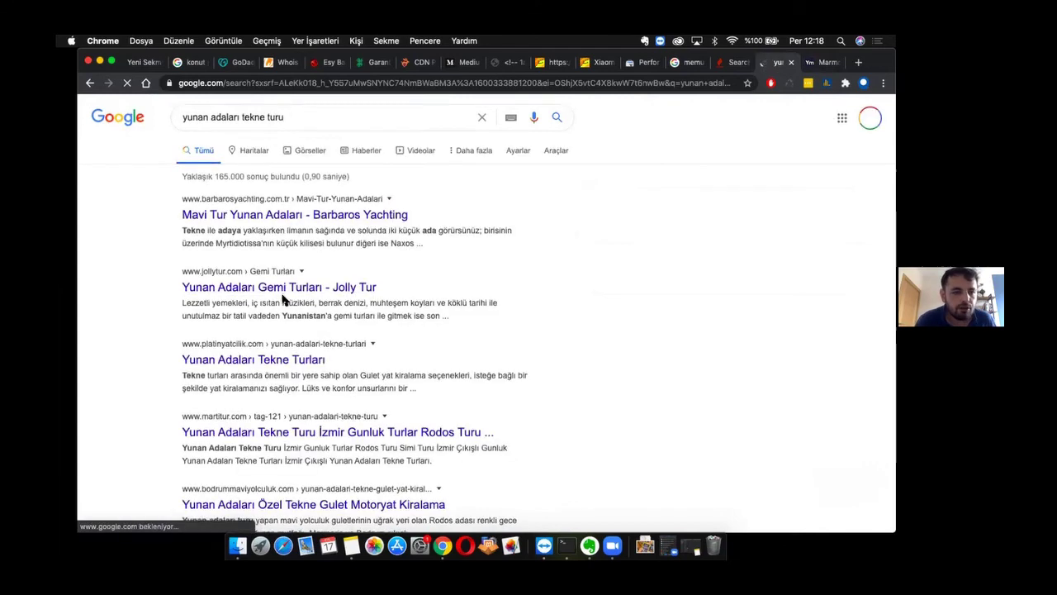
scroll(283, 299, "up", 2)
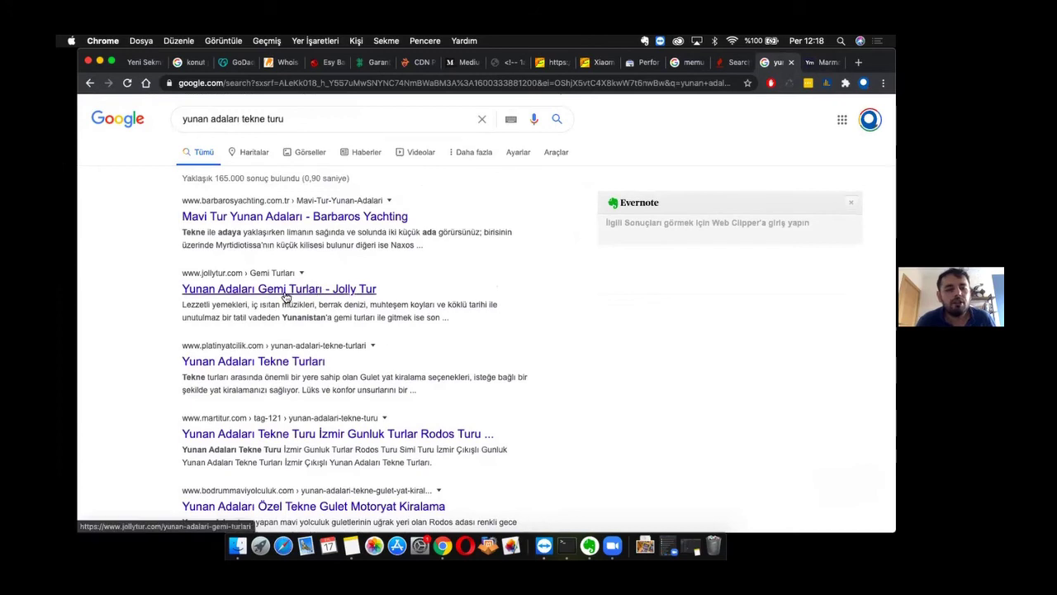
left_click(258, 291)
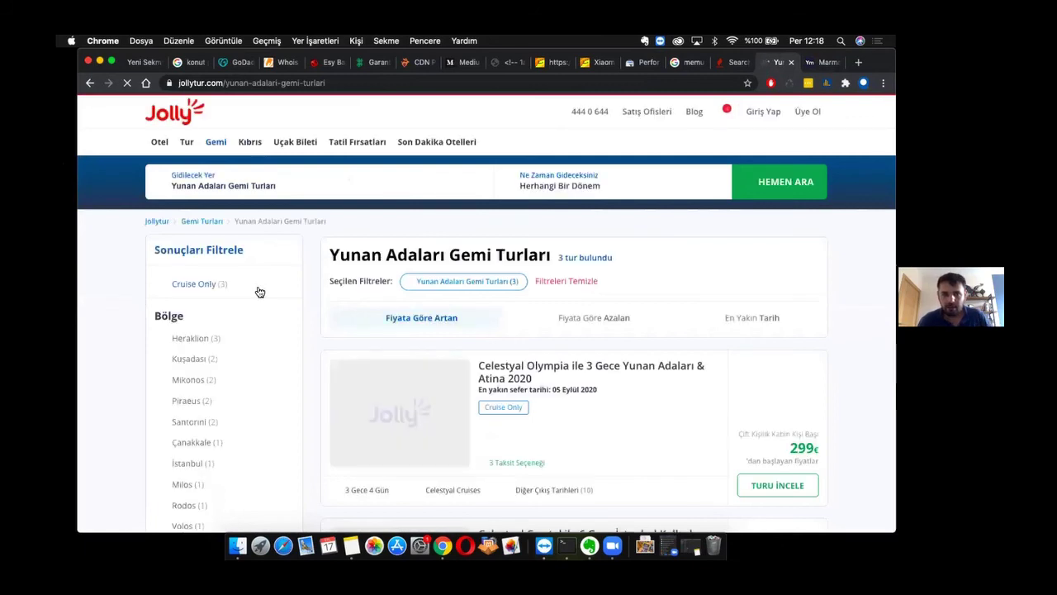
scroll(259, 290, "down", 3)
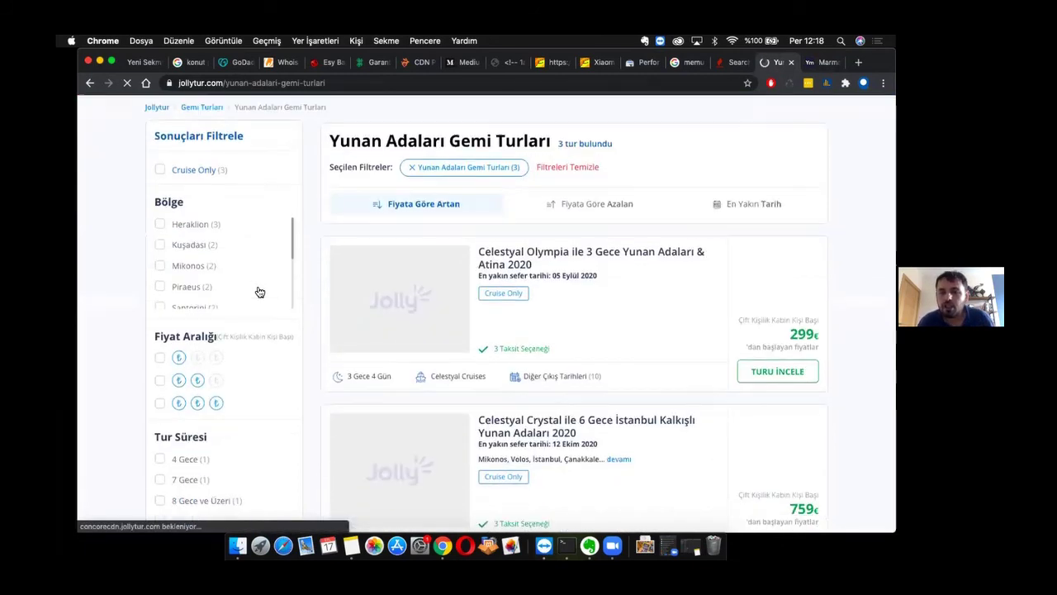
scroll(266, 231, "down", 2)
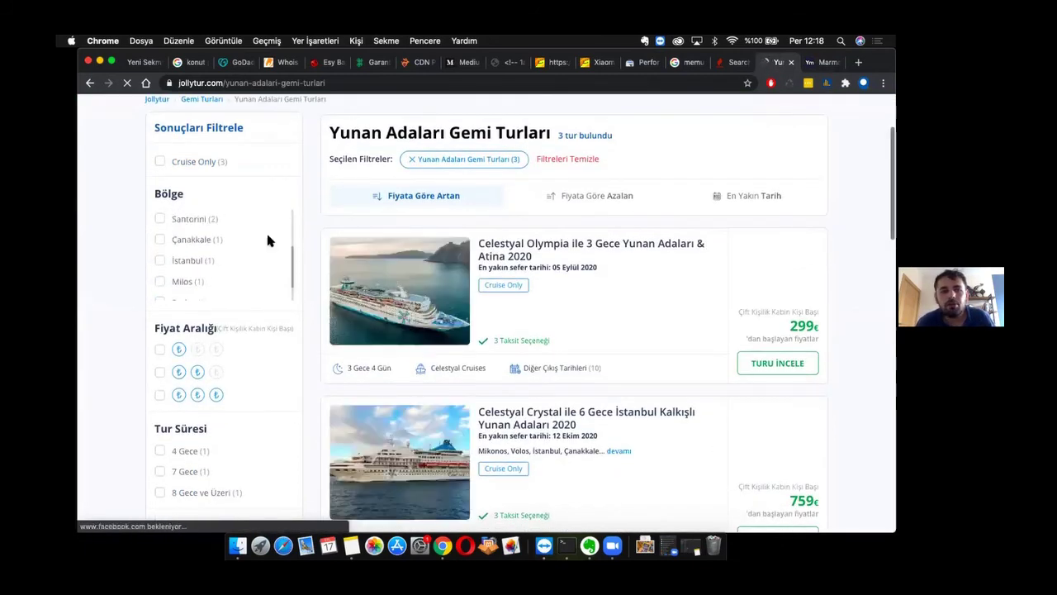
scroll(266, 230, "up", 3)
scroll(245, 100, "up", 3)
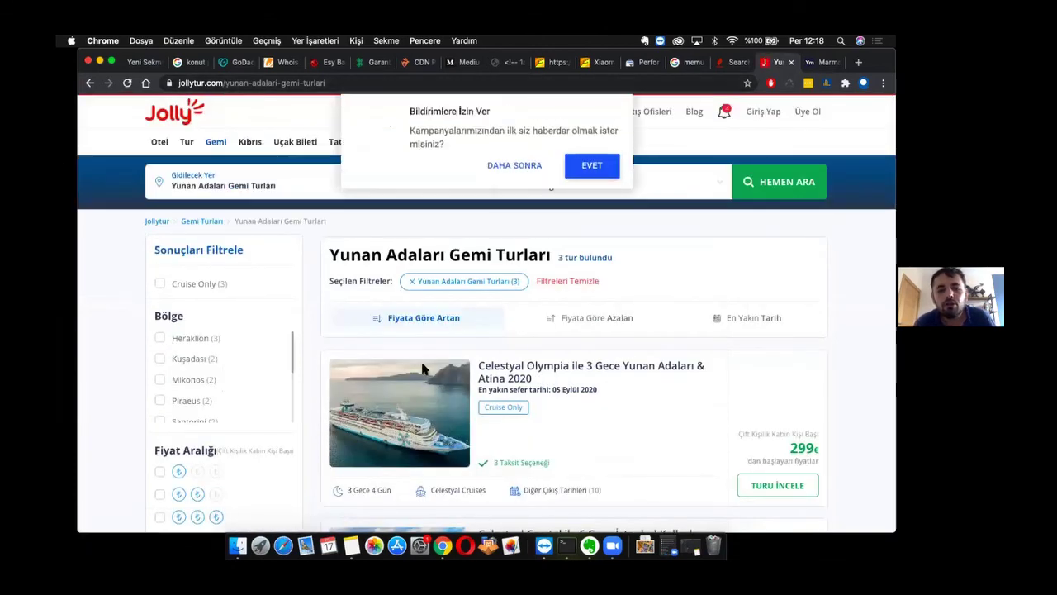
Return to the "yunan adaları tekne turu" results and review the competing sites down to the Tatil Sepeti listing
left_click(89, 84)
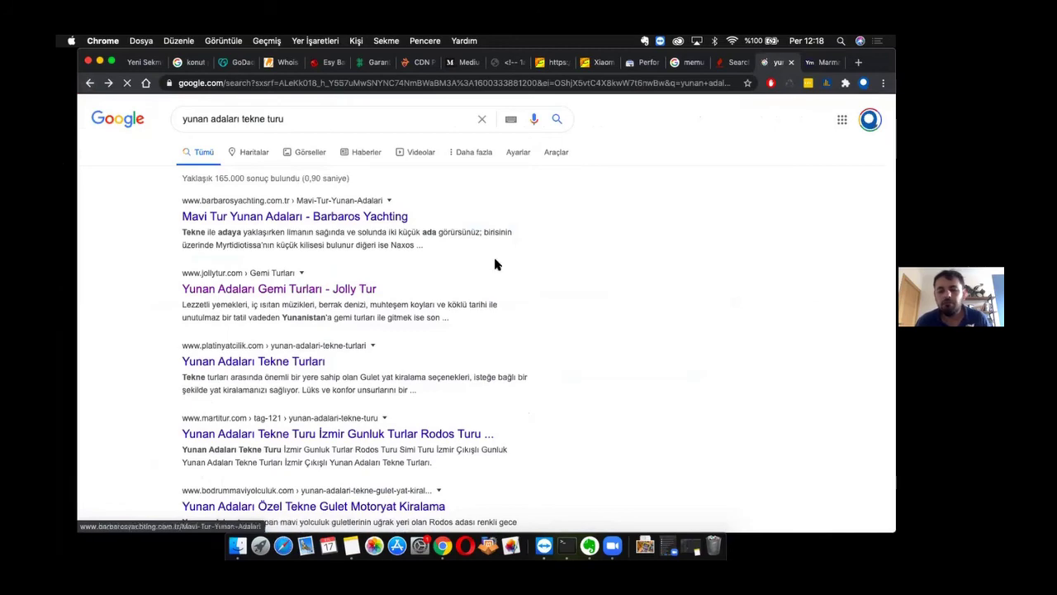
scroll(532, 287, "down", 3)
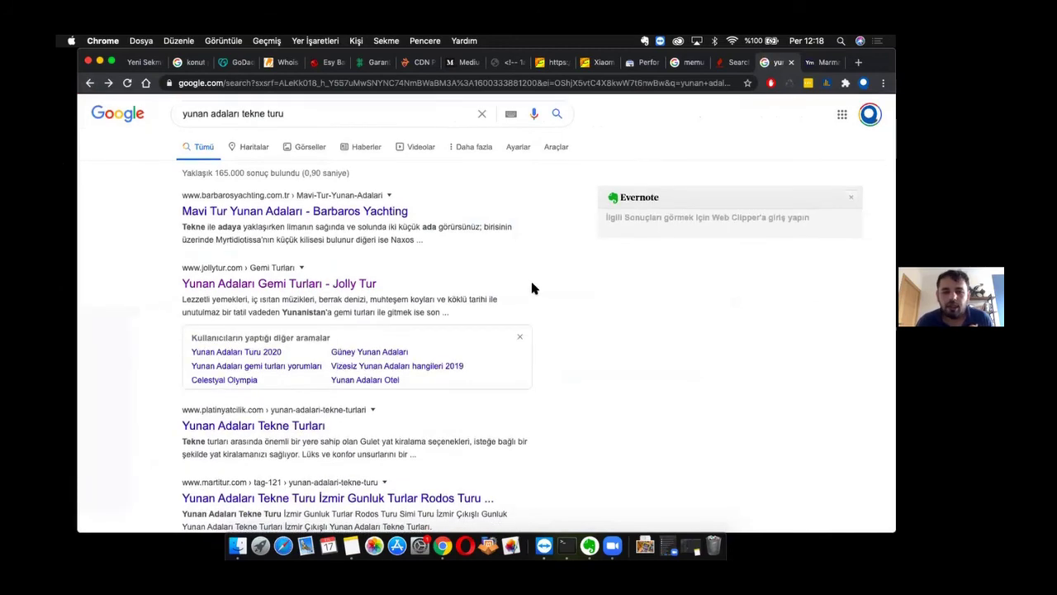
scroll(532, 288, "down", 5)
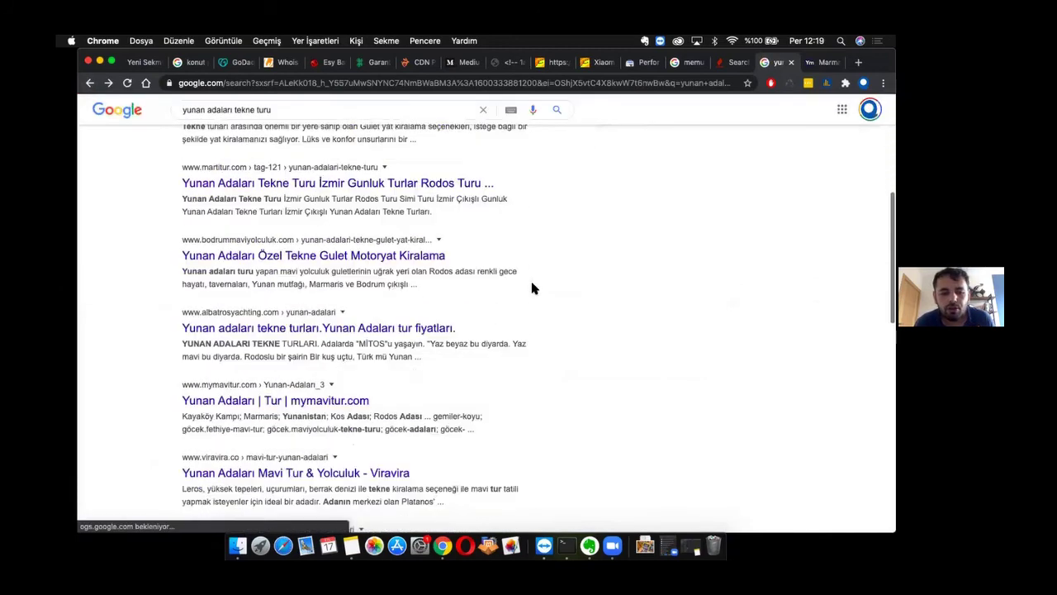
scroll(532, 288, "down", 3)
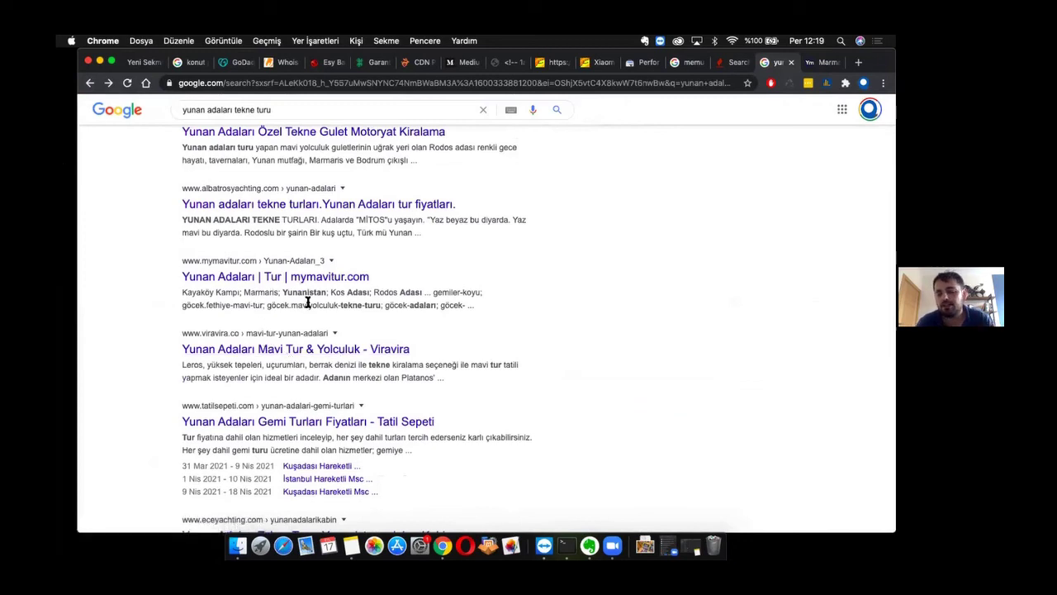
Look over the remaining "yunan adaları tekne turu" results and open the Tatil Sepeti result "Yunan Adaları Gemi Turları Fiyatları"
scroll(299, 394, "down", 3)
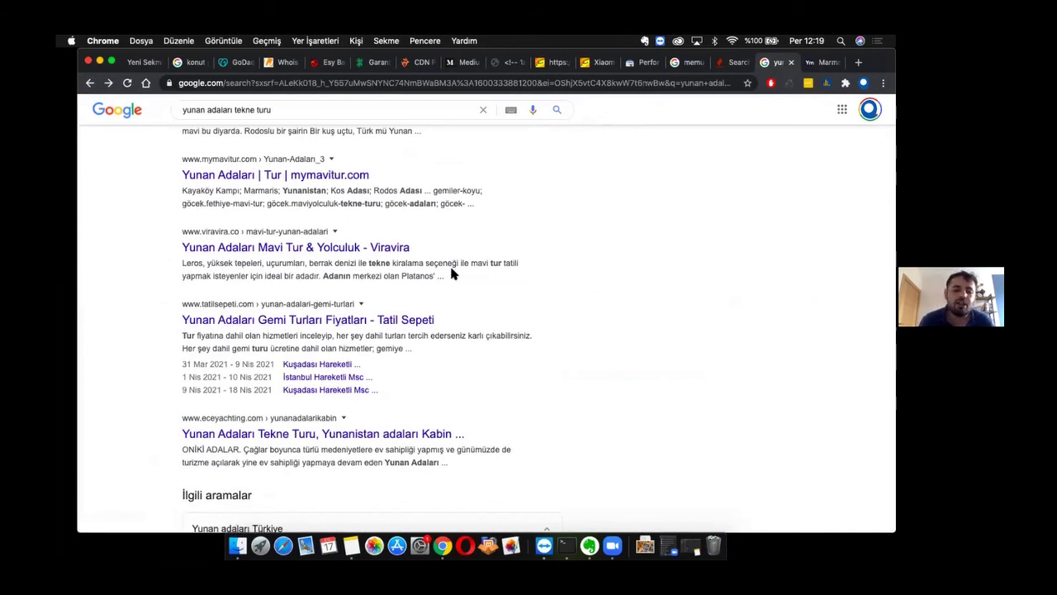
scroll(451, 274, "up", 8)
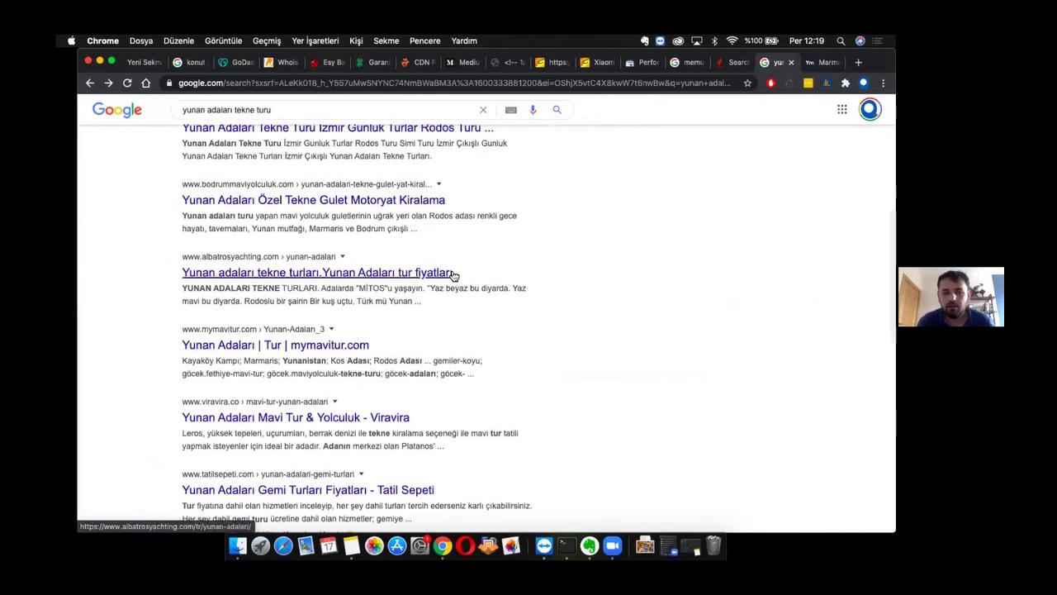
scroll(451, 269, "up", 5)
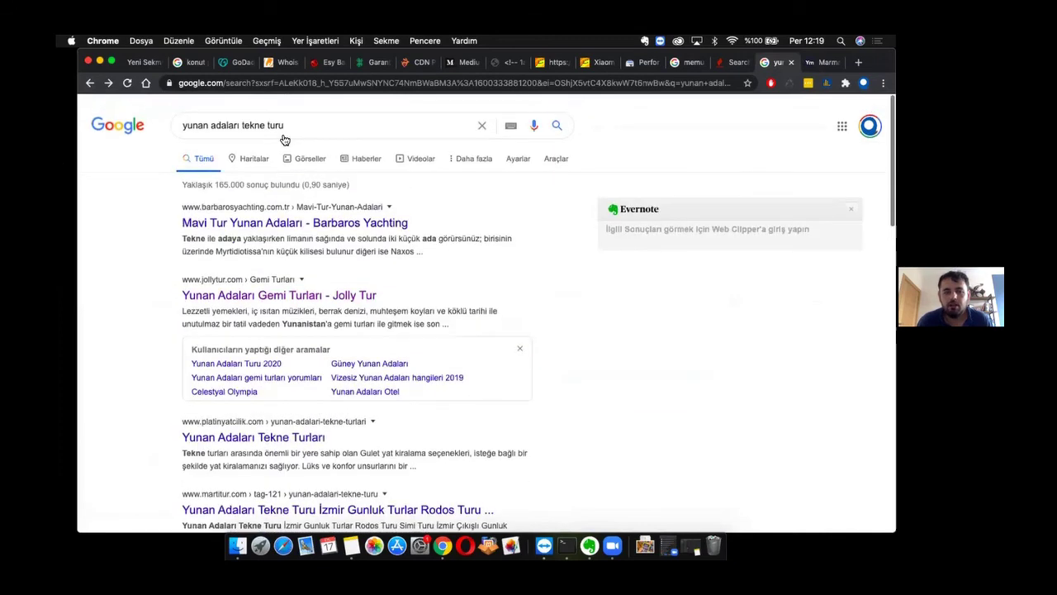
triple_click(272, 118)
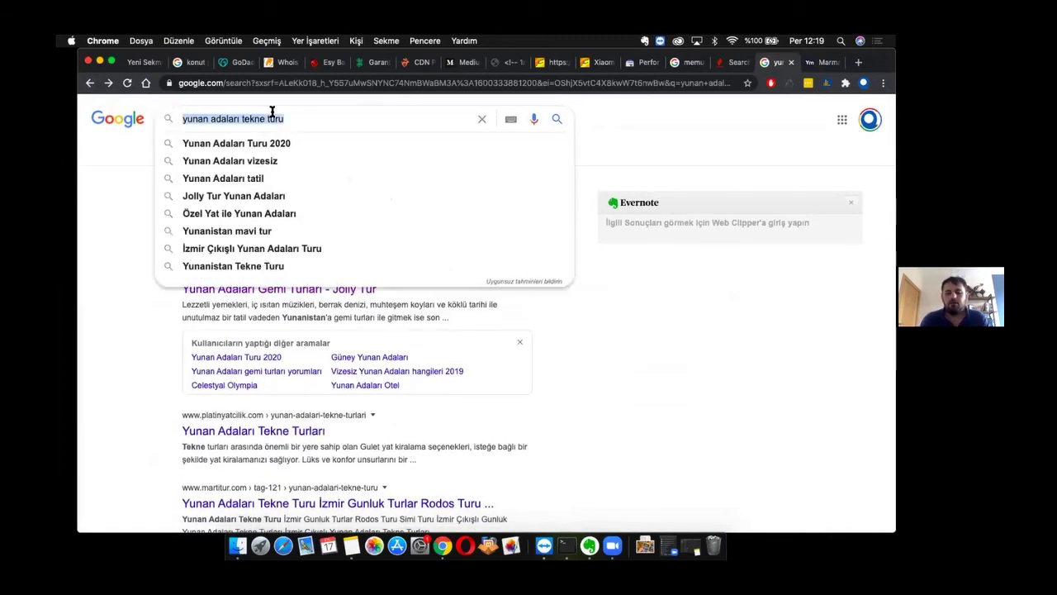
left_click(541, 373)
scroll(541, 378, "down", 5)
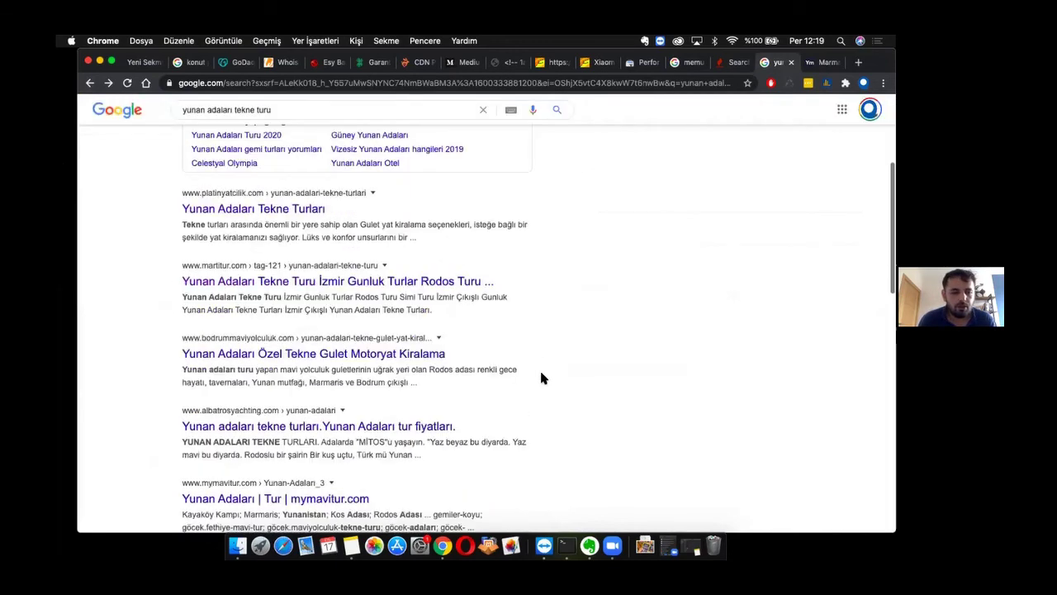
scroll(437, 394, "down", 2)
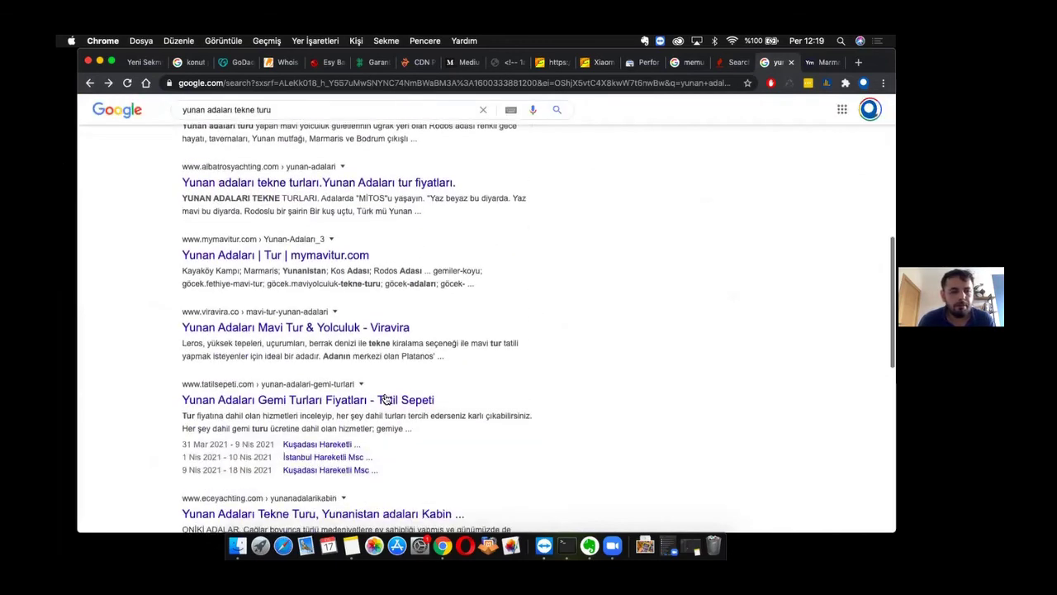
left_click(357, 403)
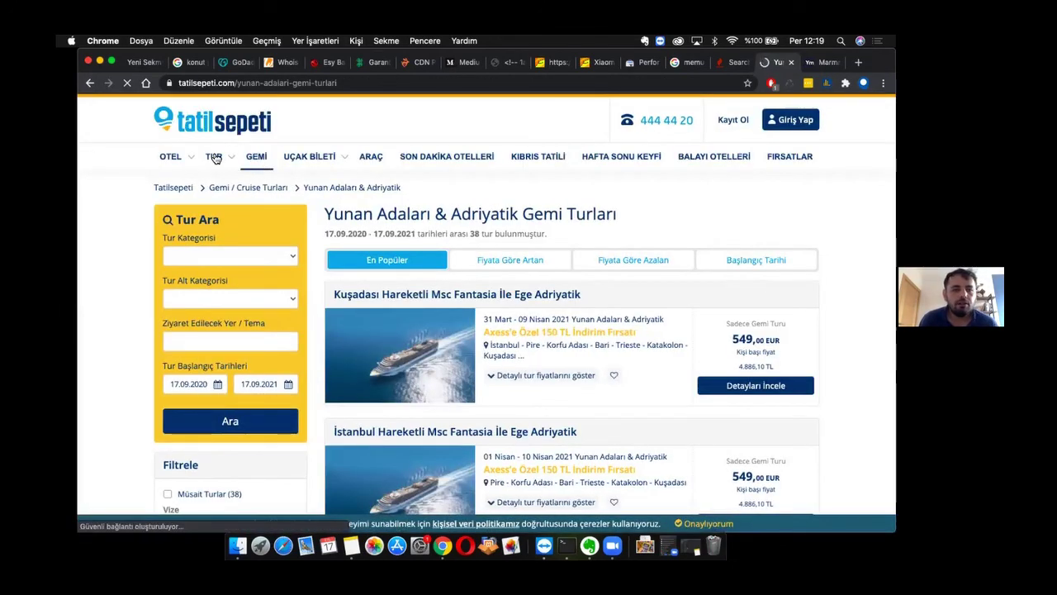
mouse_move(219, 164)
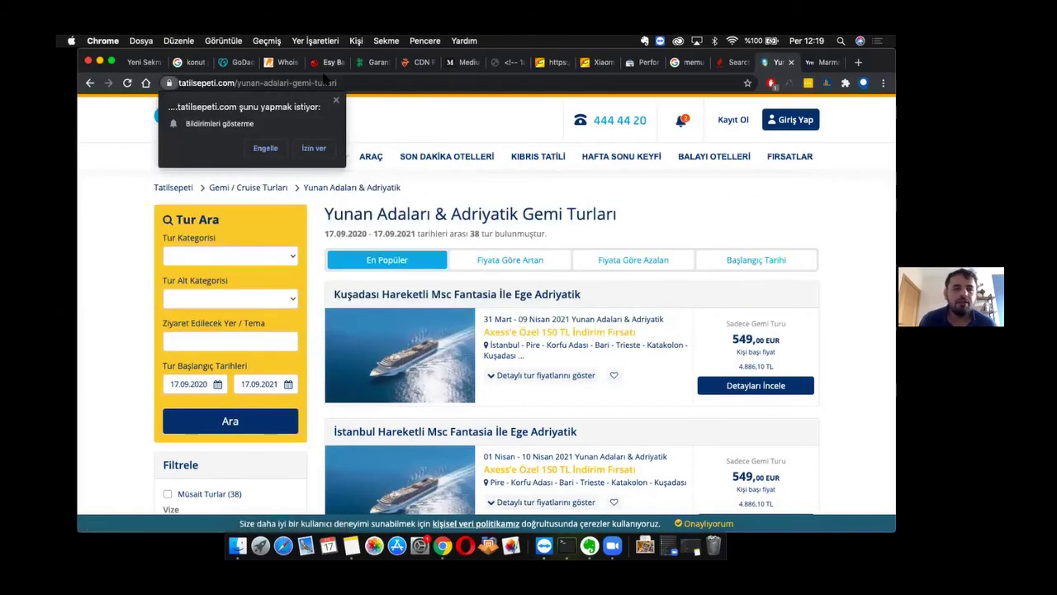
Search Google for "kapadokya turu" in place of the Tatil Sepeti page
left_click(319, 82)
type("kapa")
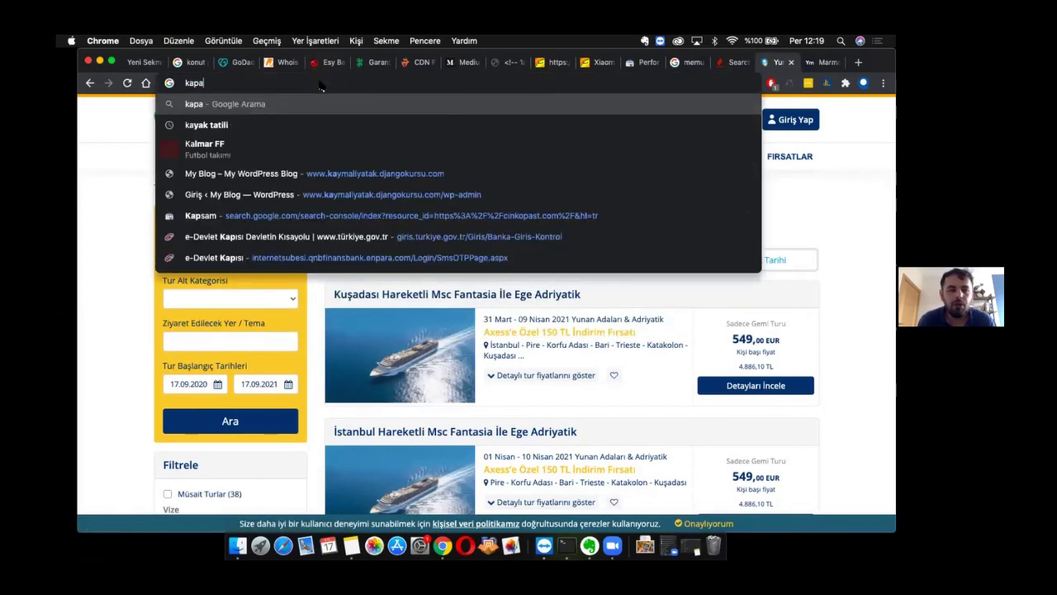
type("dokya")
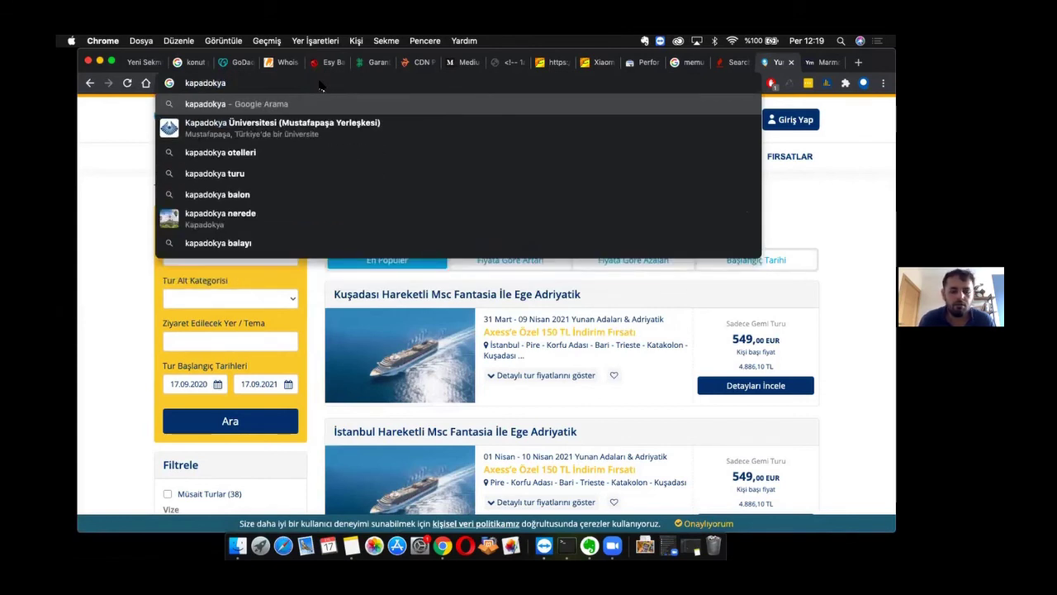
type(" turu")
key("Return")
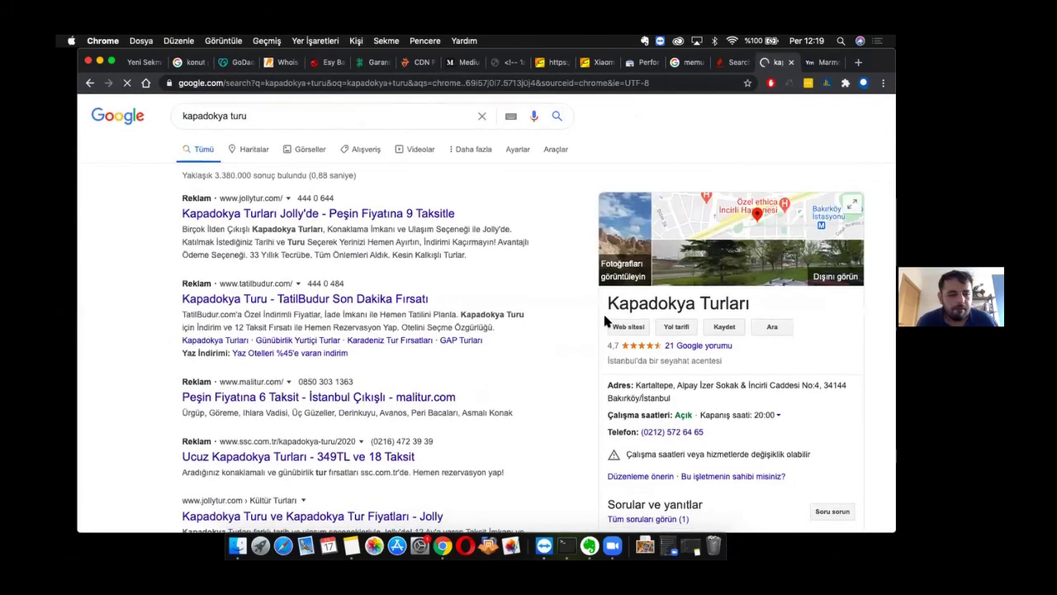
Review the ads and travel agencies ranking for "kapadokya turu" down to the related searches
scroll(447, 351, "down", 5)
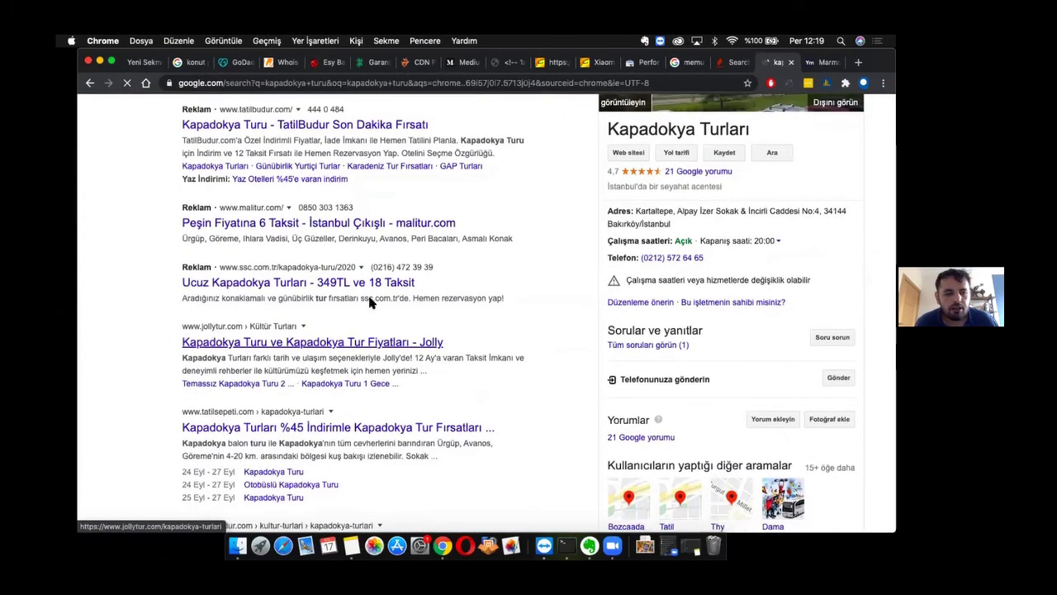
scroll(370, 302, "down", 6)
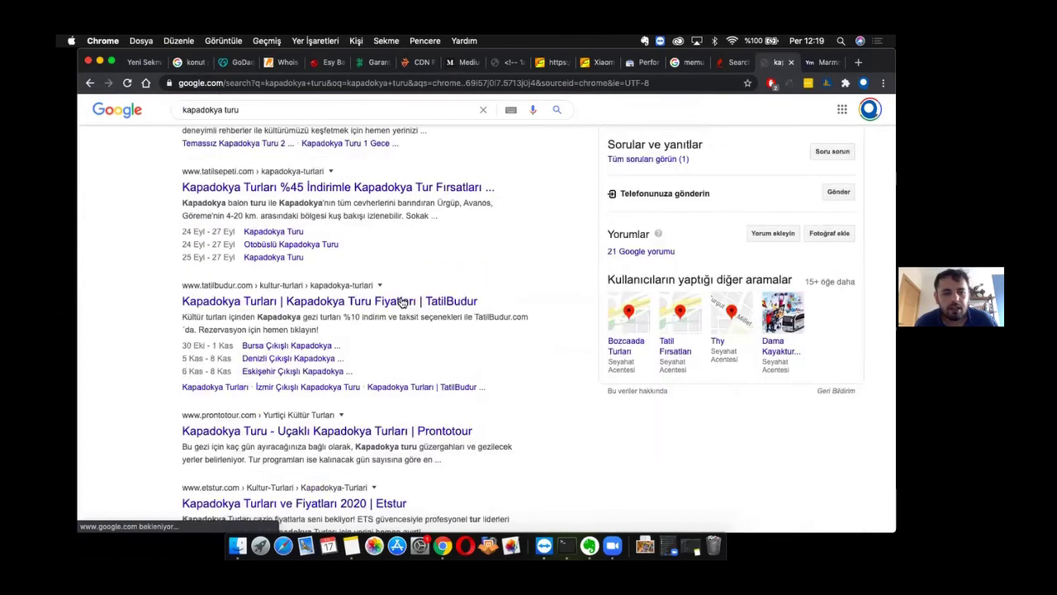
scroll(403, 302, "down", 3)
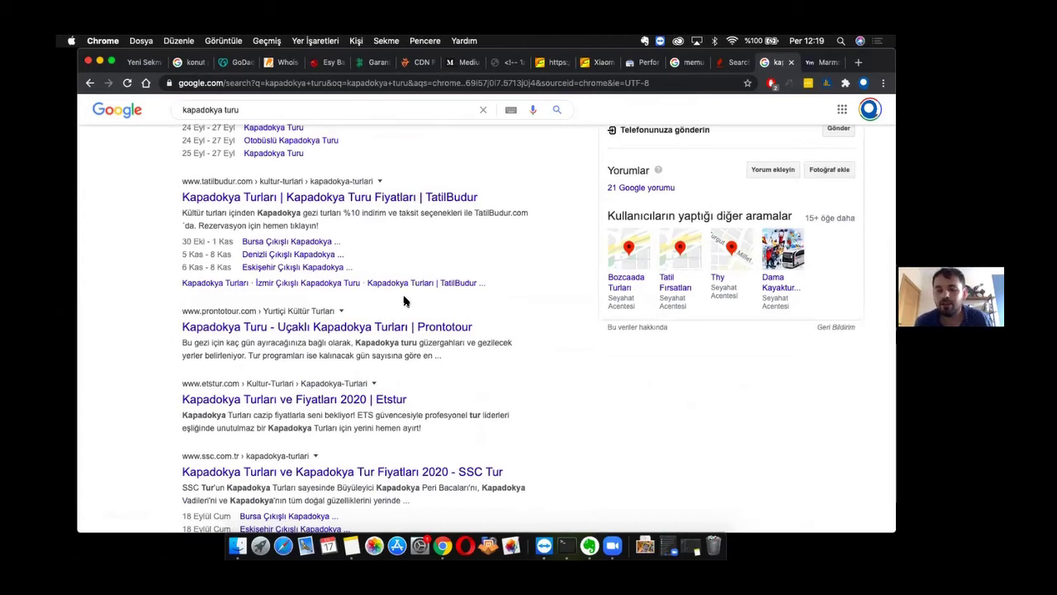
scroll(405, 301, "down", 4)
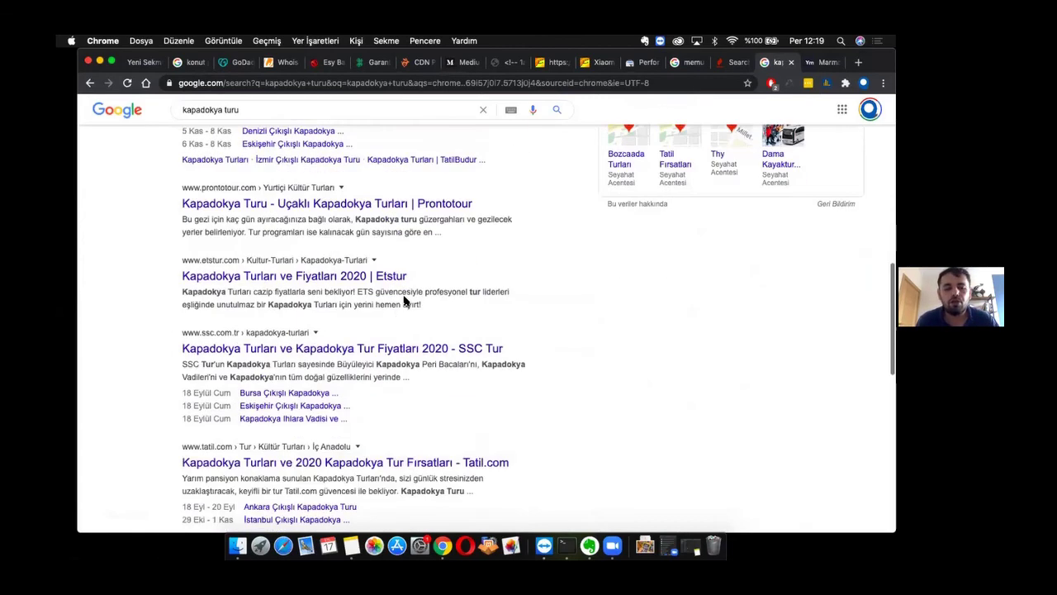
scroll(405, 301, "down", 3)
scroll(405, 301, "down", 2)
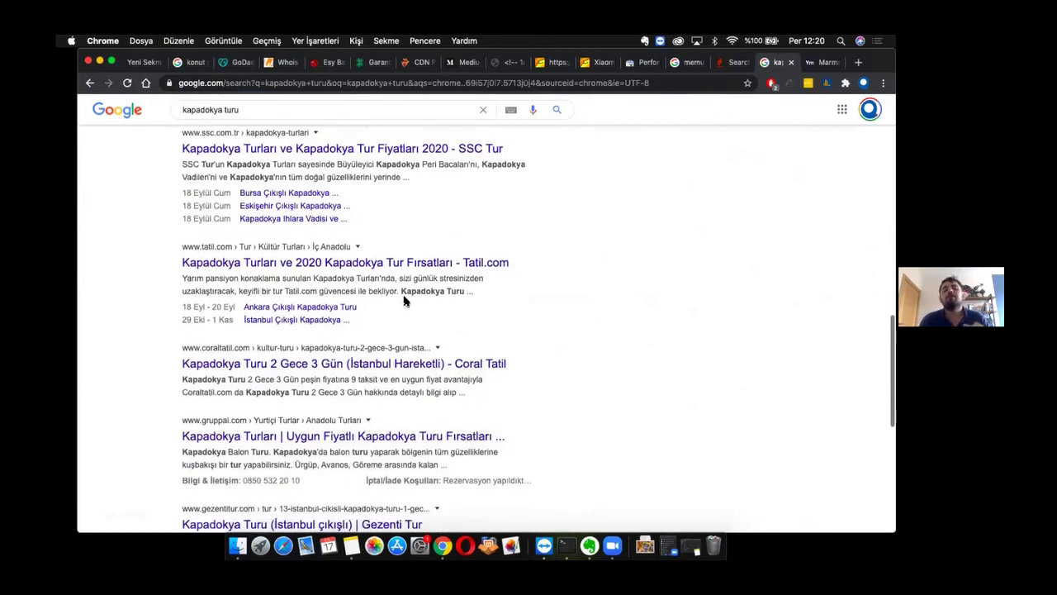
scroll(405, 300, "down", 3)
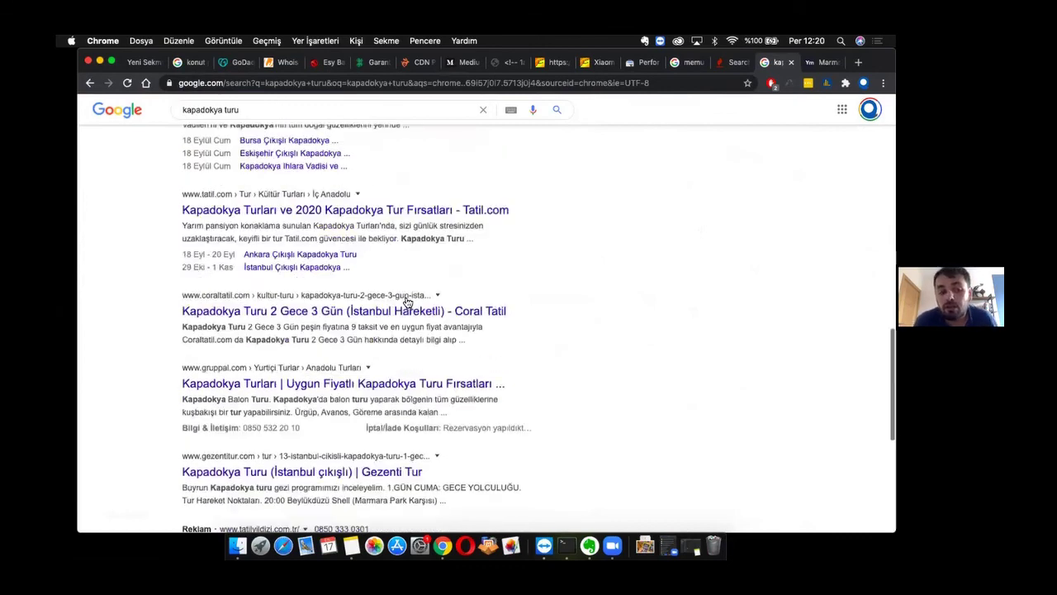
scroll(405, 301, "up", 6)
scroll(405, 300, "up", 3)
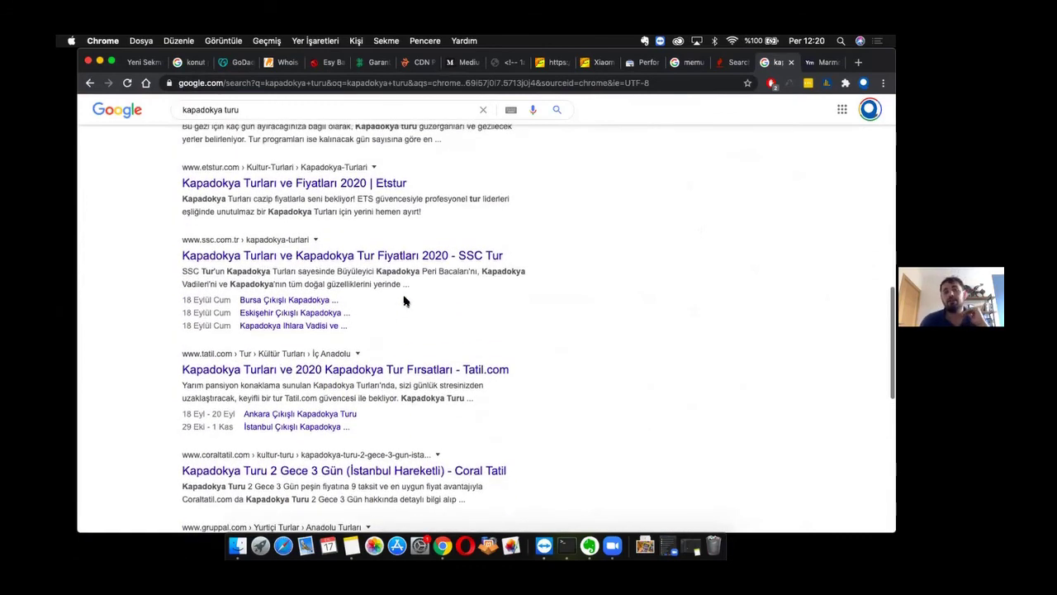
scroll(405, 301, "down", 4)
scroll(405, 301, "down", 10)
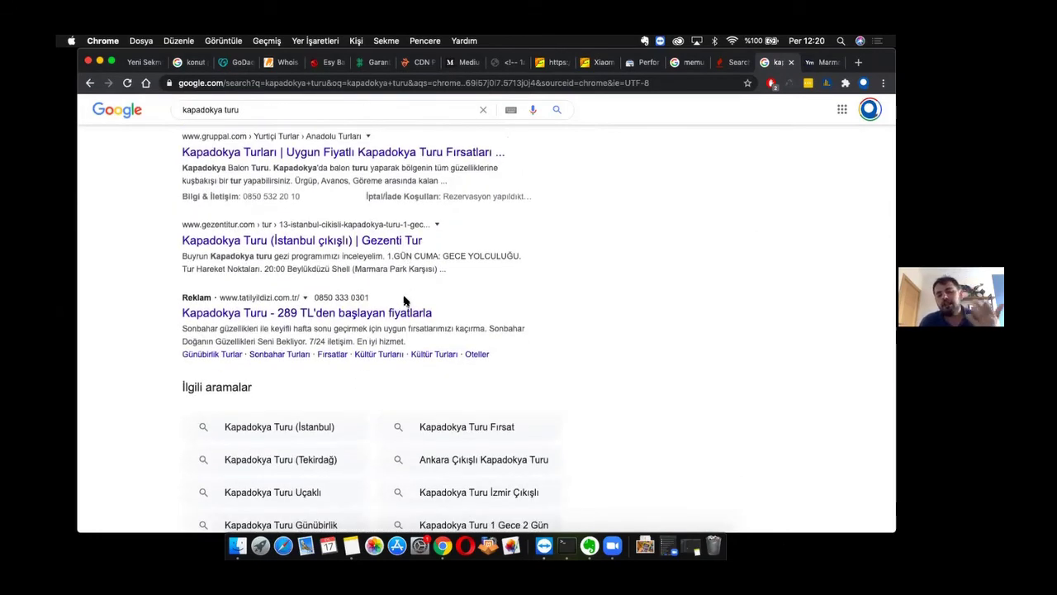
Go back up through the "kapadokya turu" results, re-examining the agency listings from Gezenti Tur to the opening ads
scroll(405, 301, "up", 6)
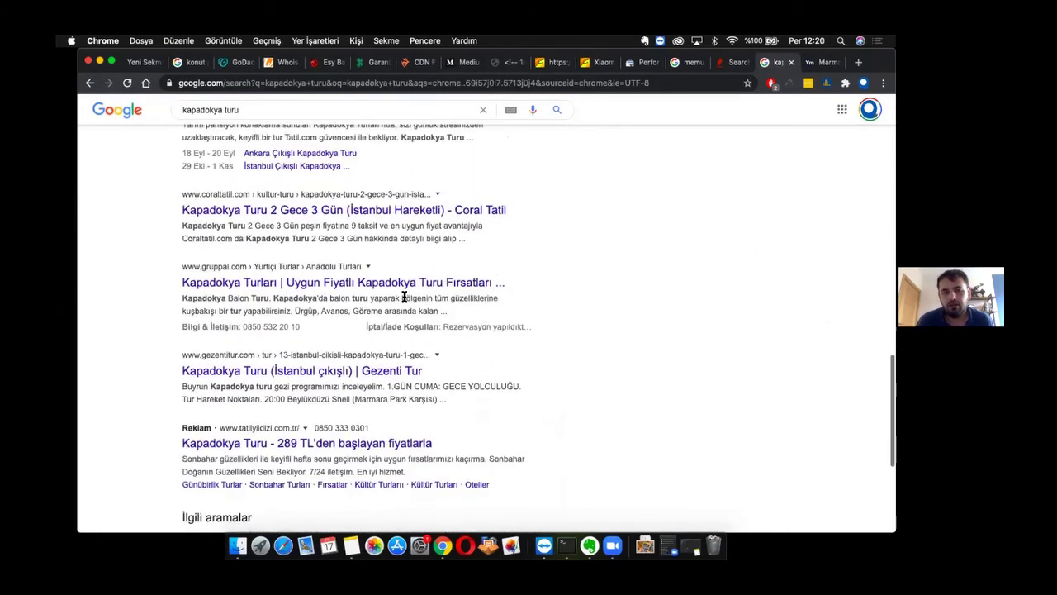
scroll(495, 302, "up", 3)
scroll(521, 305, "down", 4)
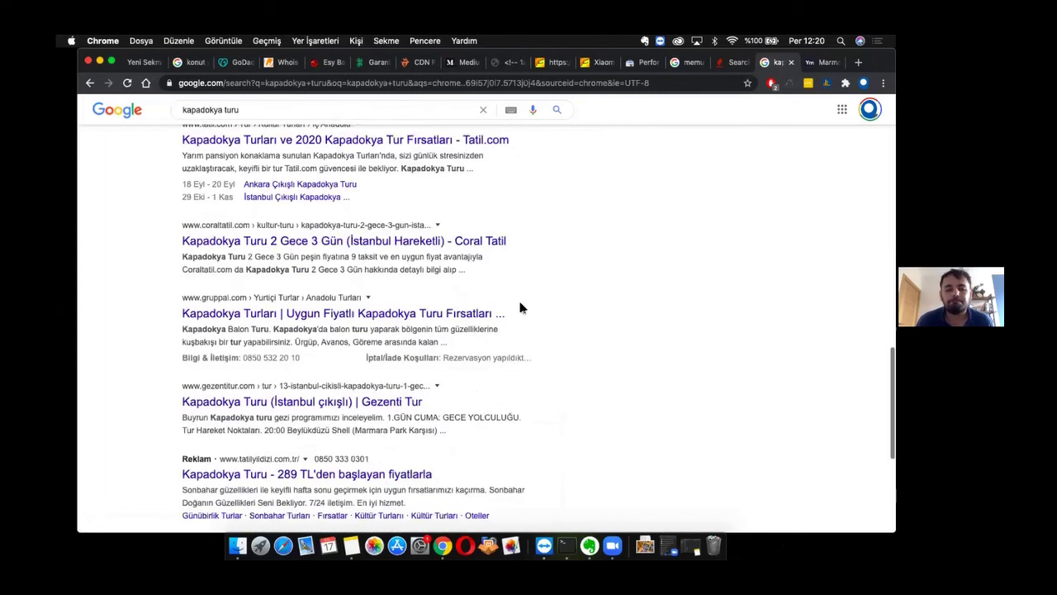
scroll(520, 308, "up", 3)
scroll(522, 309, "up", 5)
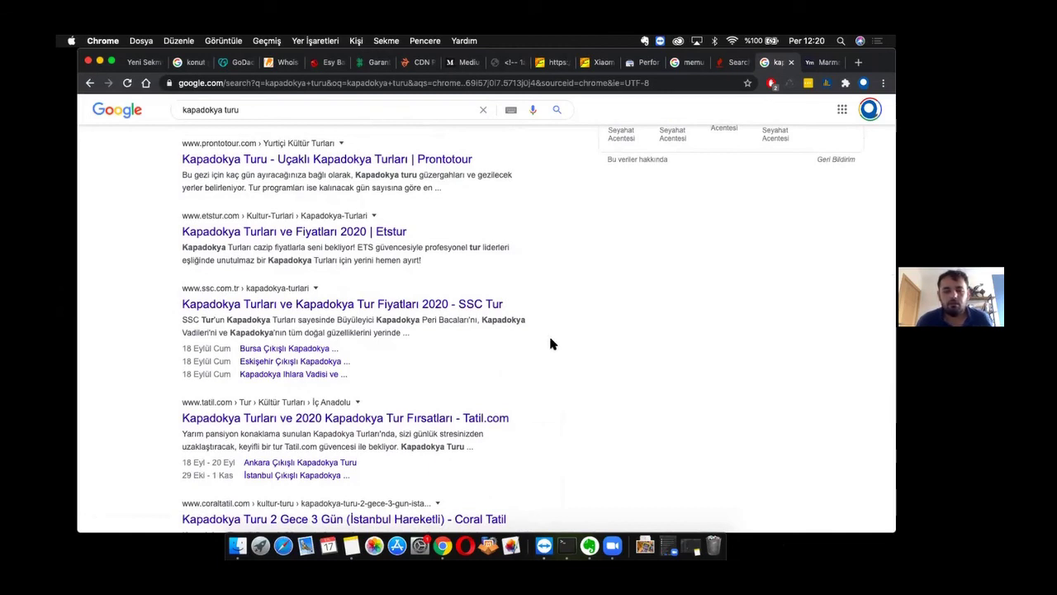
scroll(550, 339, "down", 3)
scroll(550, 339, "up", 4)
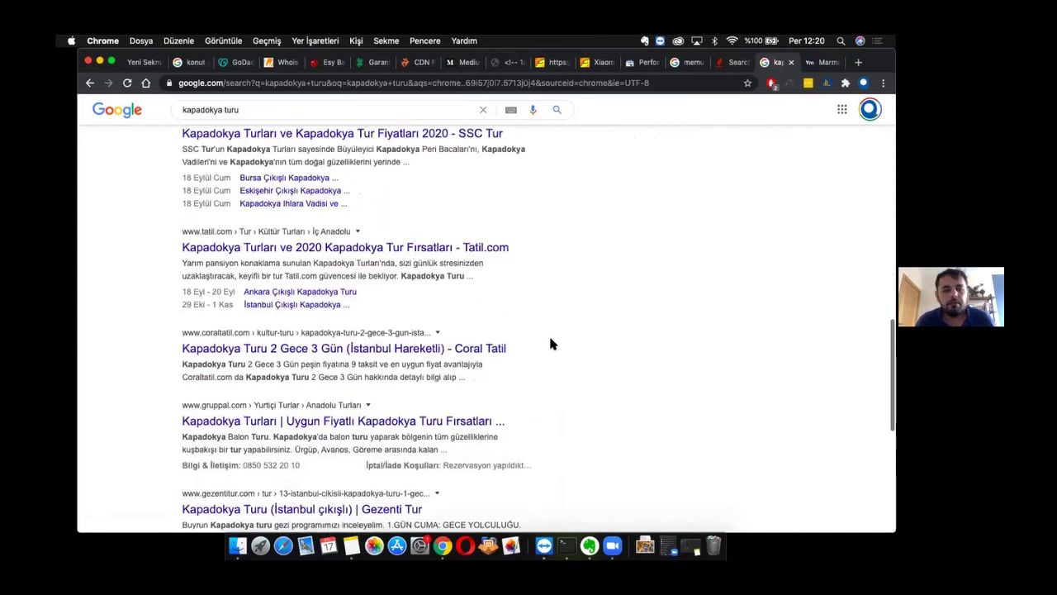
scroll(551, 344, "up", 5)
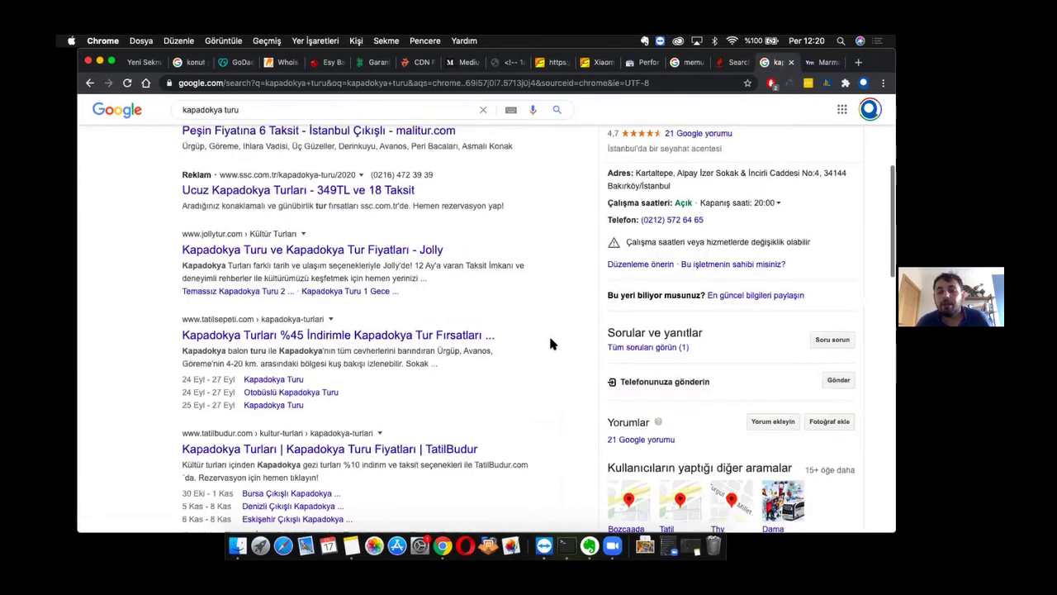
scroll(551, 343, "up", 2)
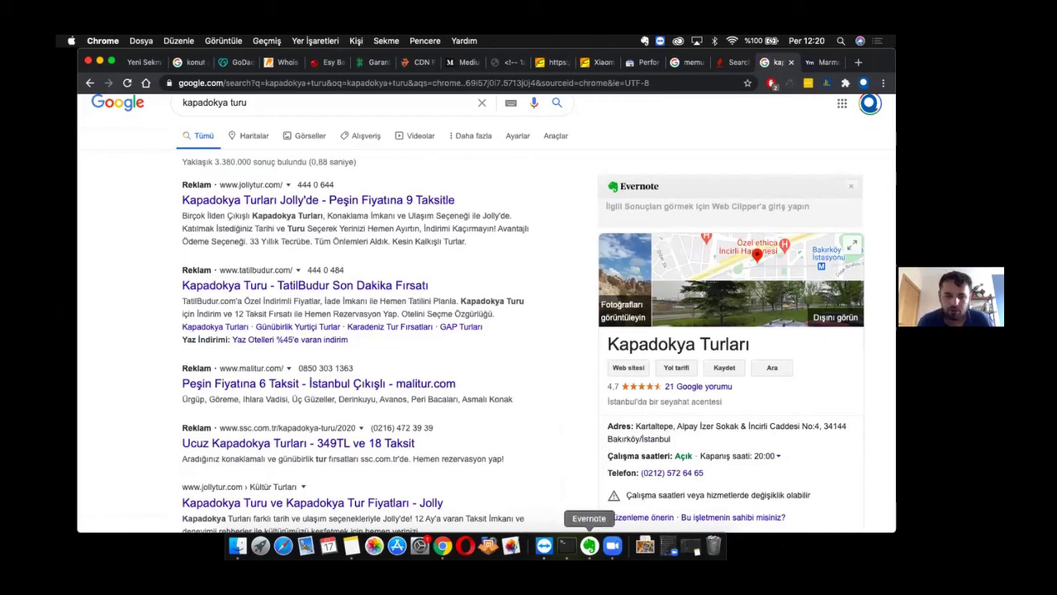
Switch to Evernote and add the heading "3 Local Sayfalar" at the end of the "Seo Eğitimi" note, followed by a new line
left_click(589, 542)
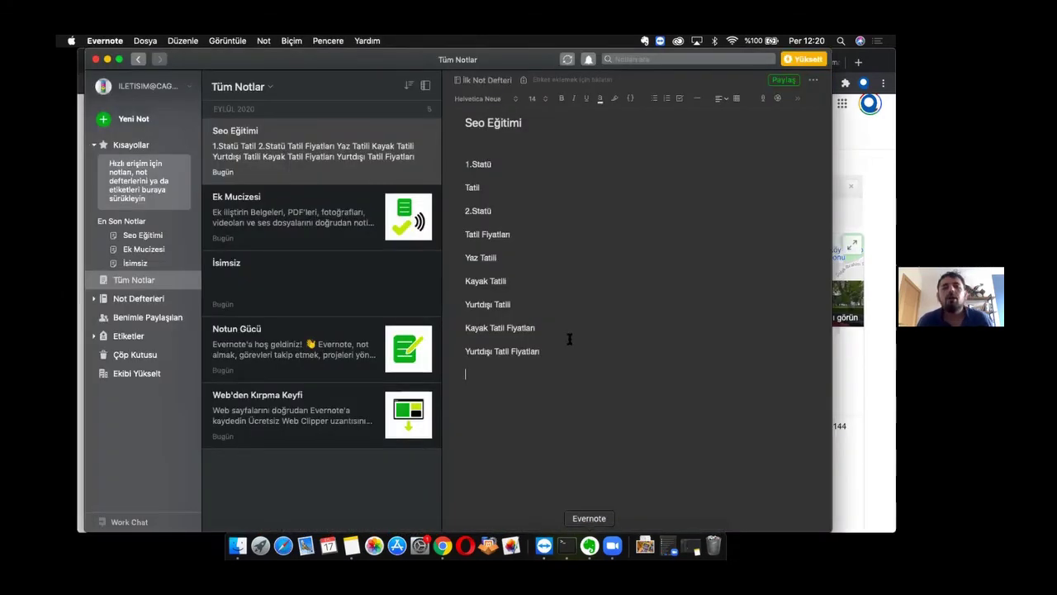
type("3")
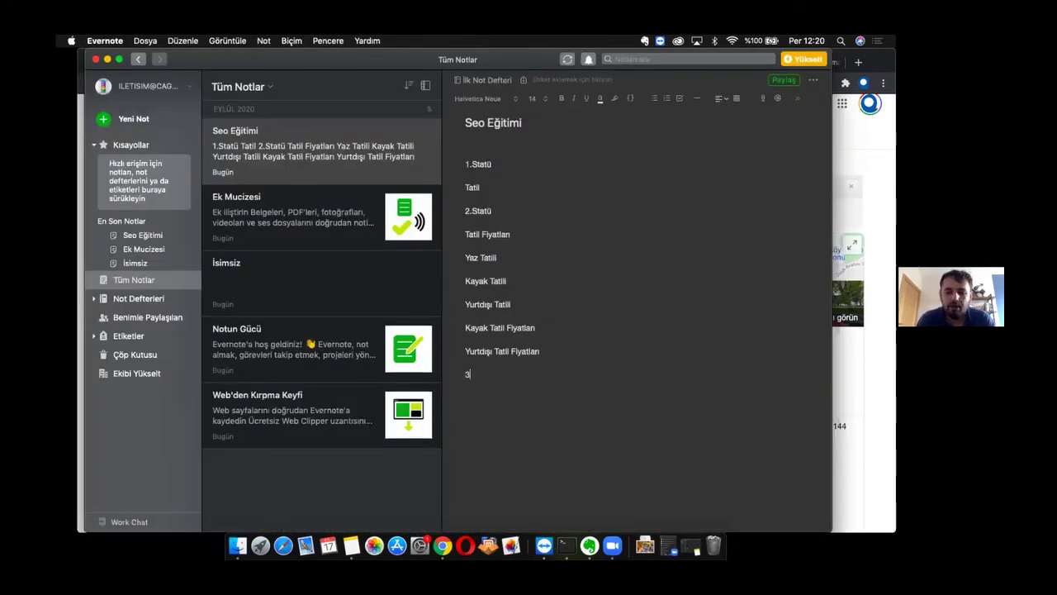
type(" Local")
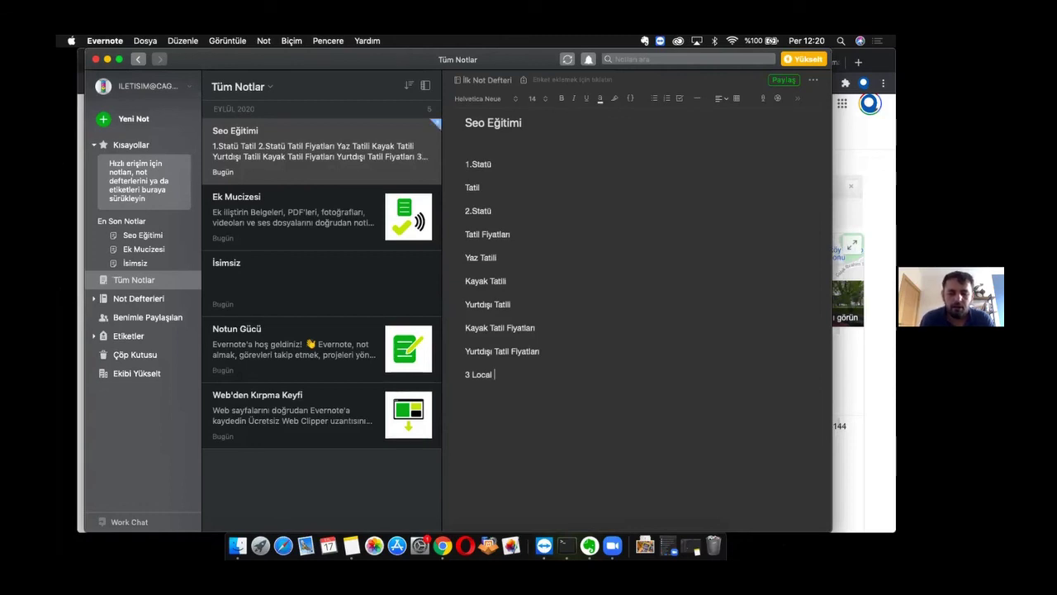
type(" Sayfalar")
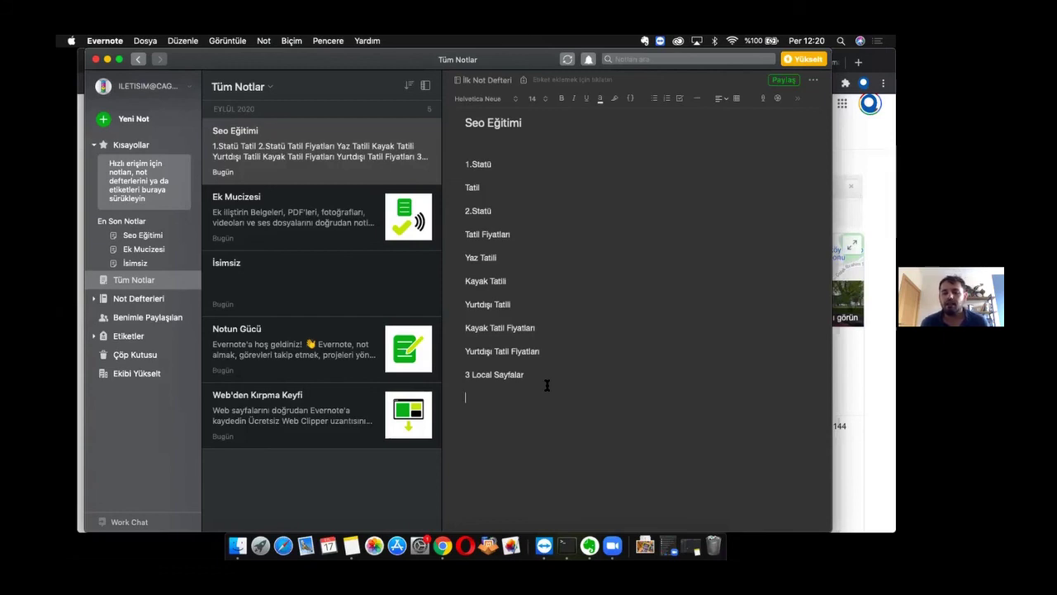
key("Return")
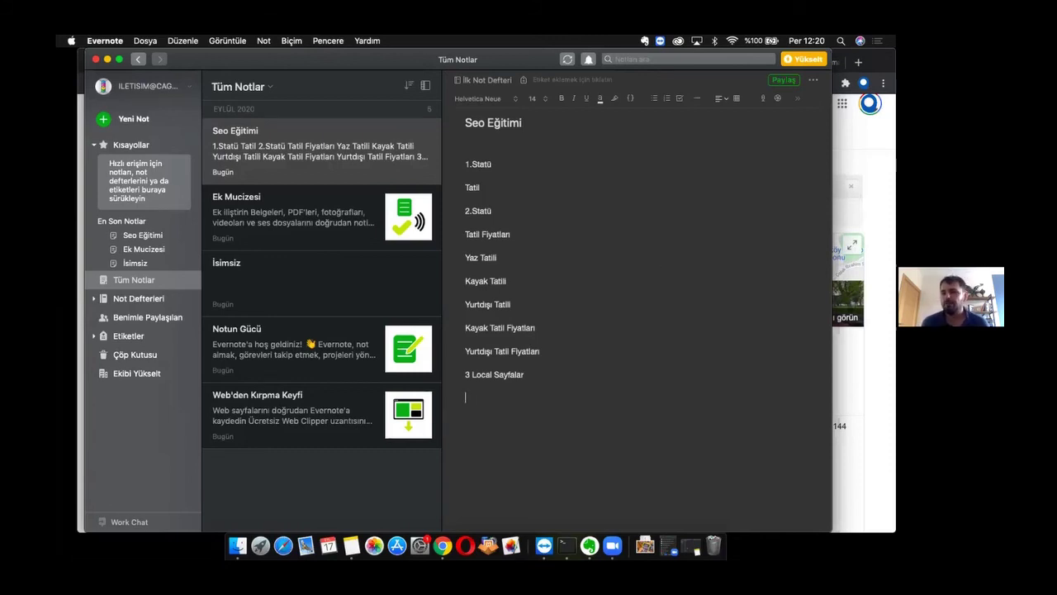
Switch back to Chrome, search for "paris uçak bileti" in a new tab and look through the results to the Enuygun listings
key("super+Tab")
key("super+t")
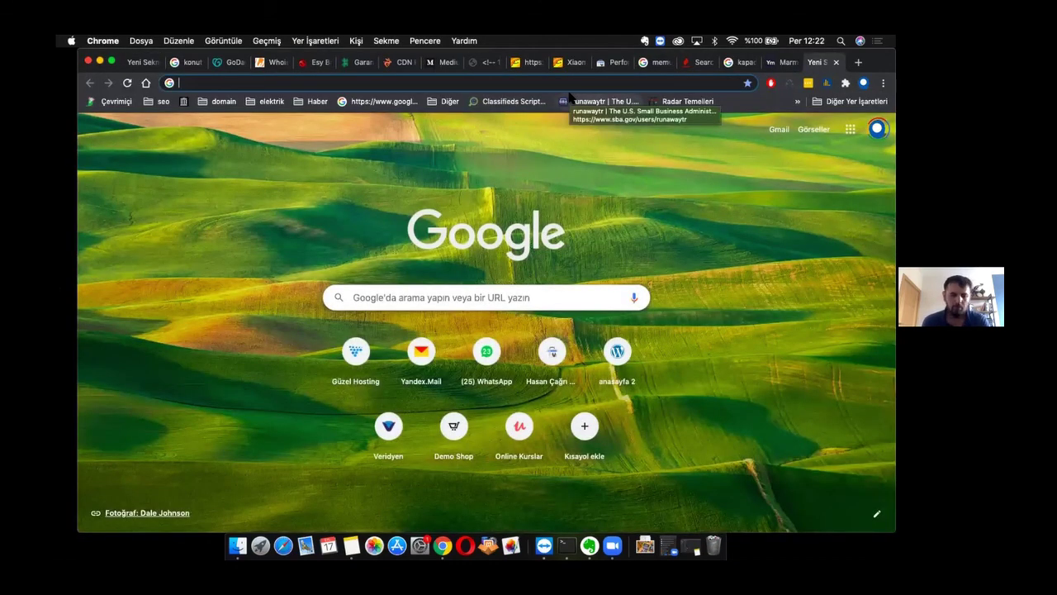
type("pari")
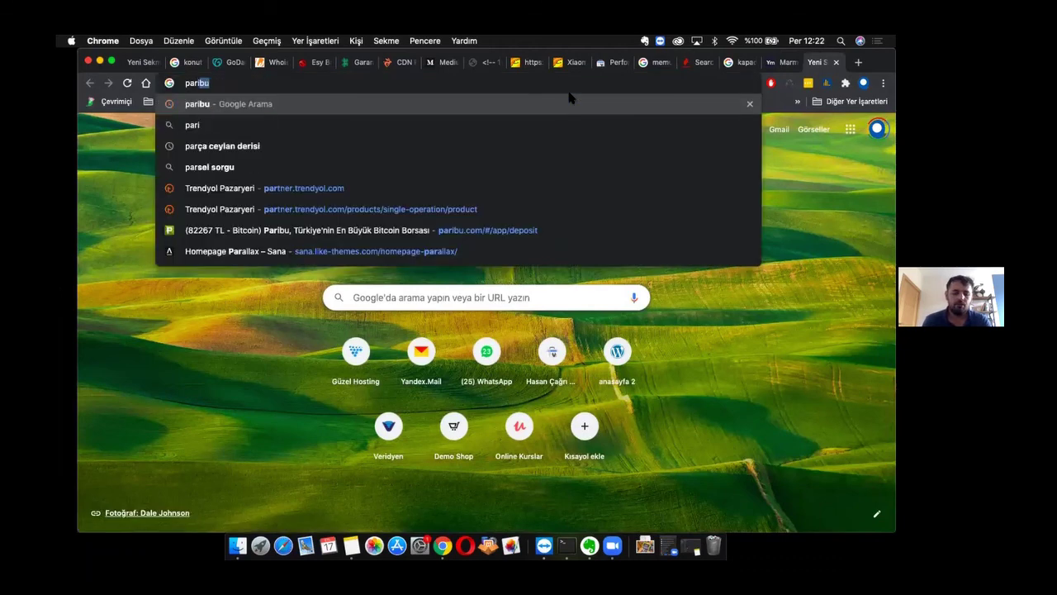
type("s uçak bileti")
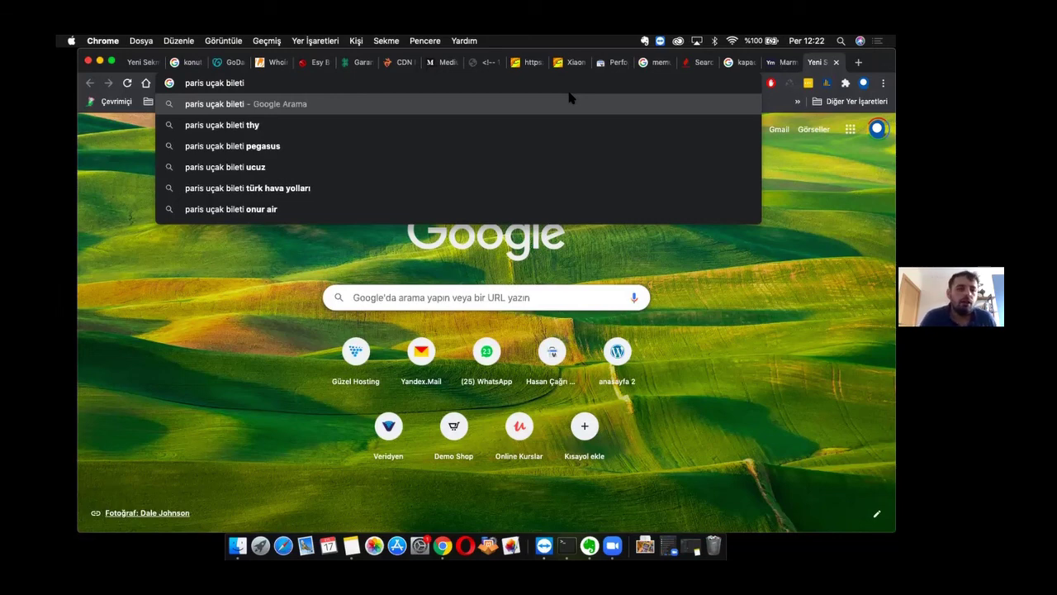
key("Return")
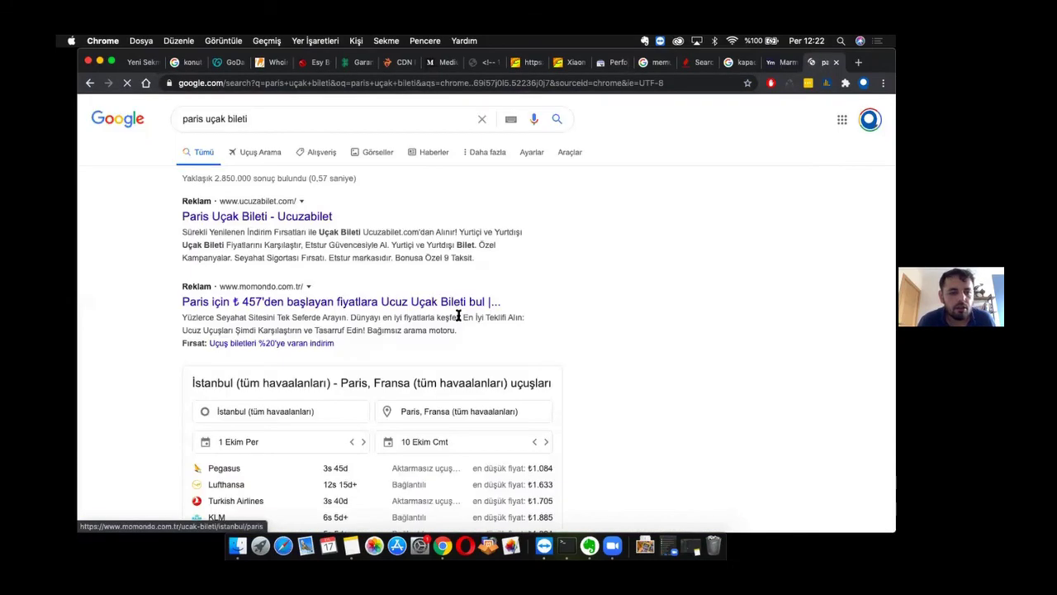
scroll(343, 285, "down", 5)
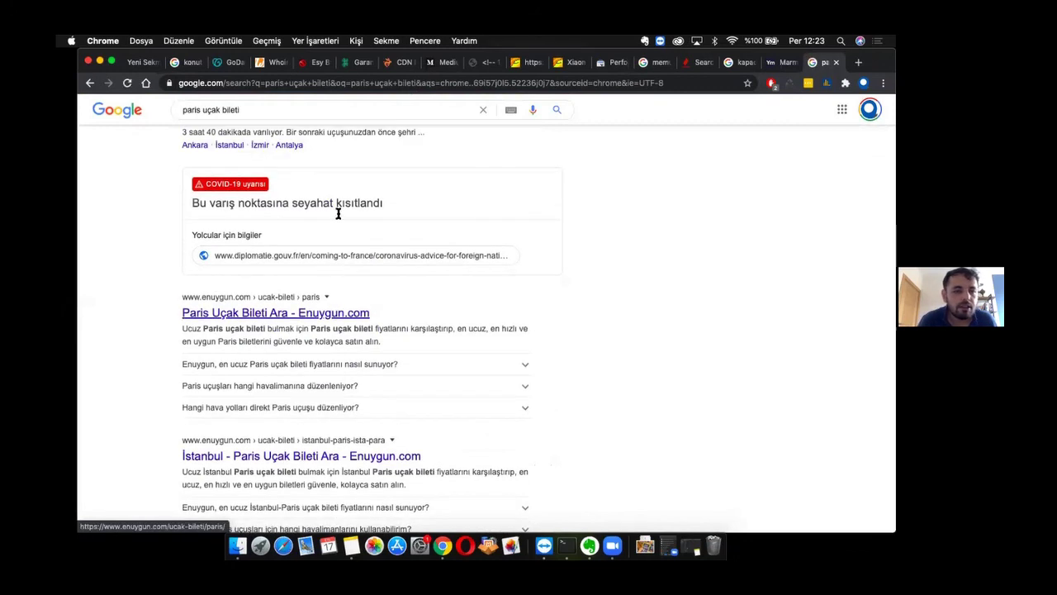
scroll(319, 416, "up", 2)
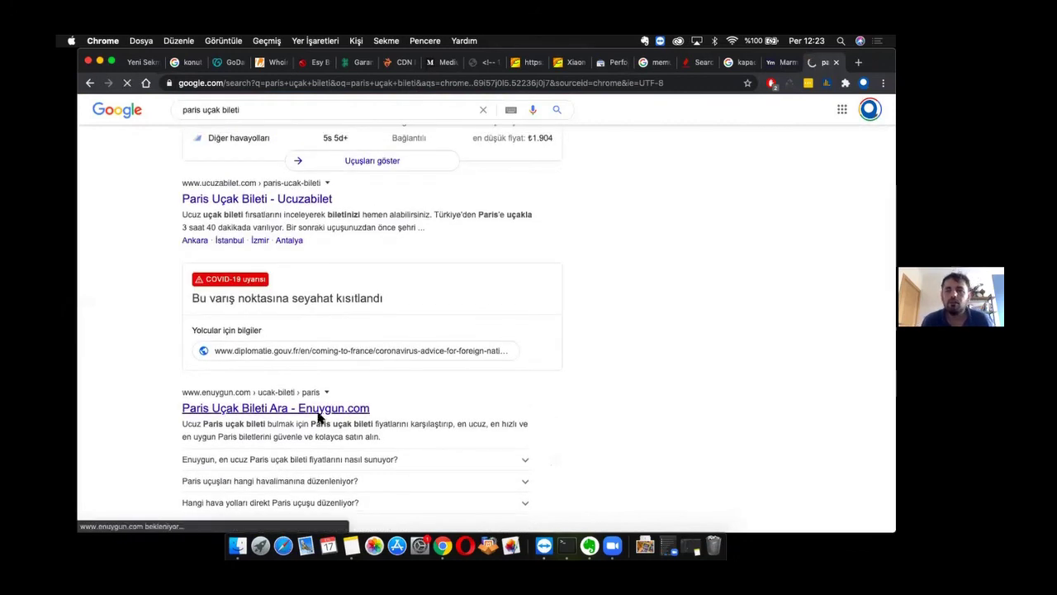